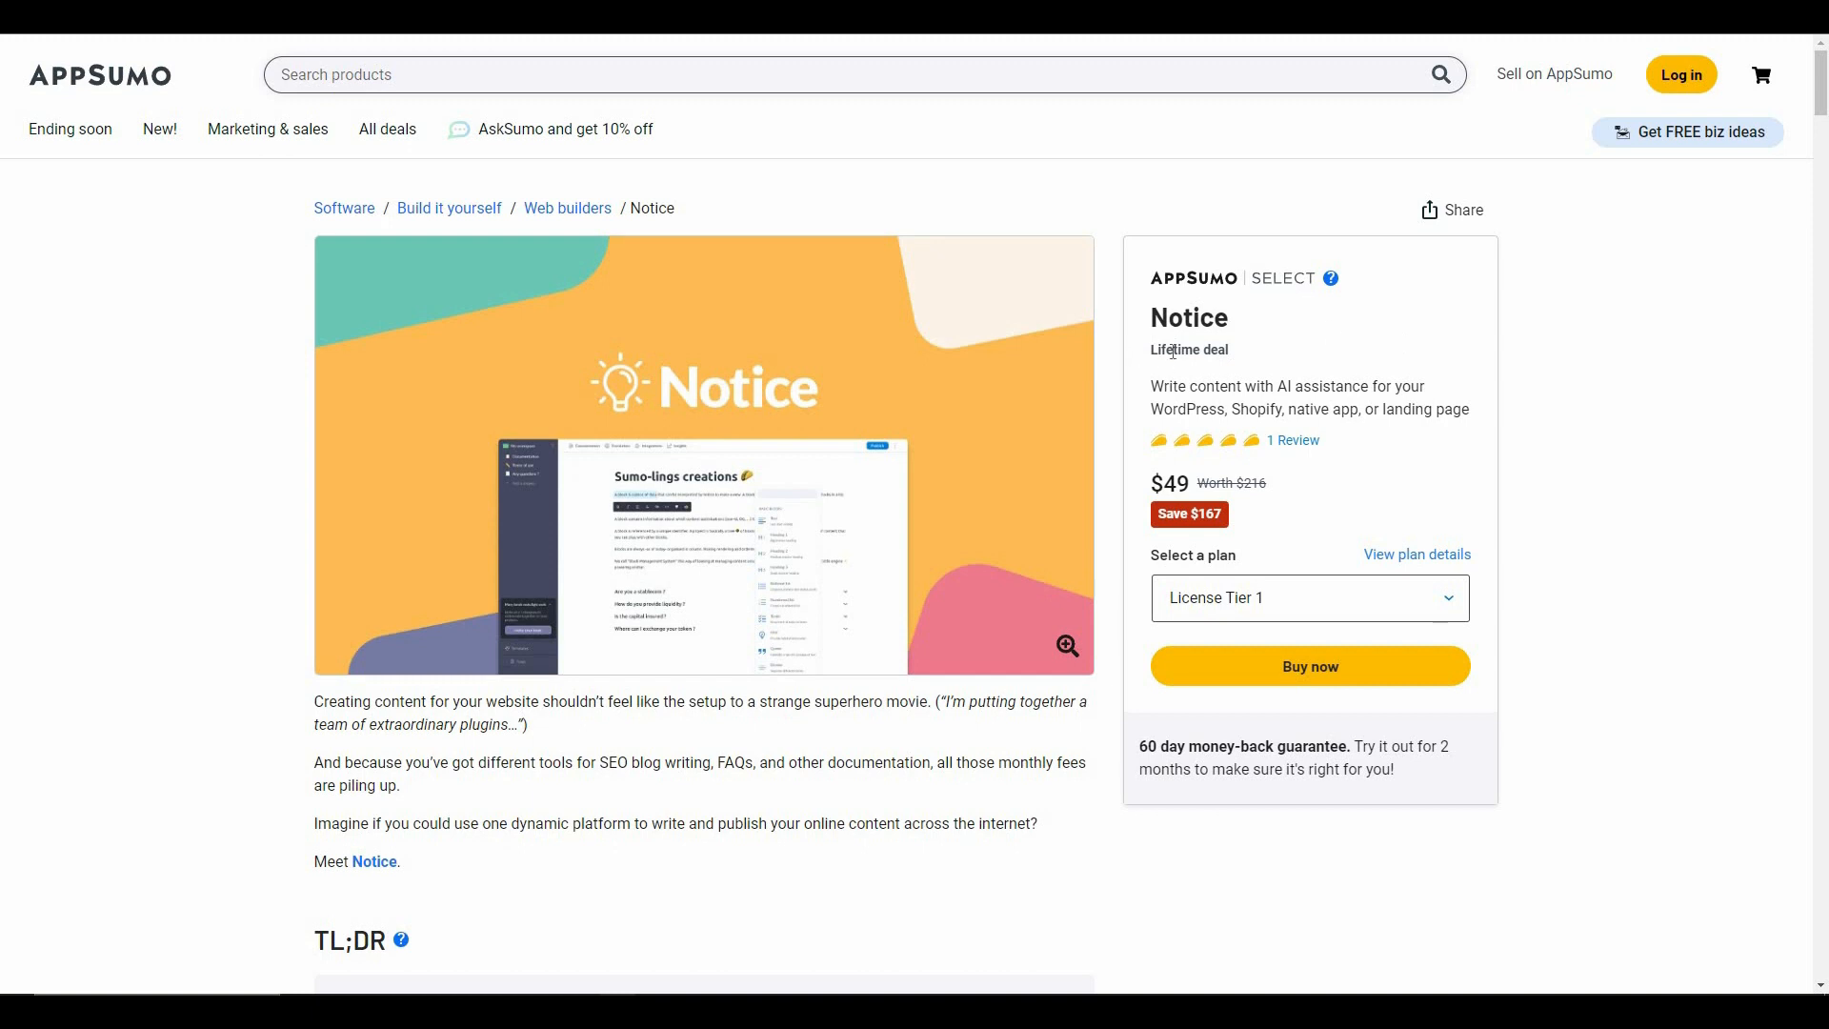
- Review the Notice lifetime deal on AppSumo, including its price, overview, included features and license tiers
{"action": "triple_click", "coordinate": [1354, 363]}
{"action": "double_click", "coordinate": [1310, 514]}
{"action": "left_click_drag", "start_coordinate": [1314, 520], "coordinate": [1310, 520]}
{"action": "left_click", "coordinate": [1311, 520]}
{"action": "left_click_drag", "start_coordinate": [1267, 484], "coordinate": [1233, 483]}
{"action": "left_click", "coordinate": [1221, 549]}
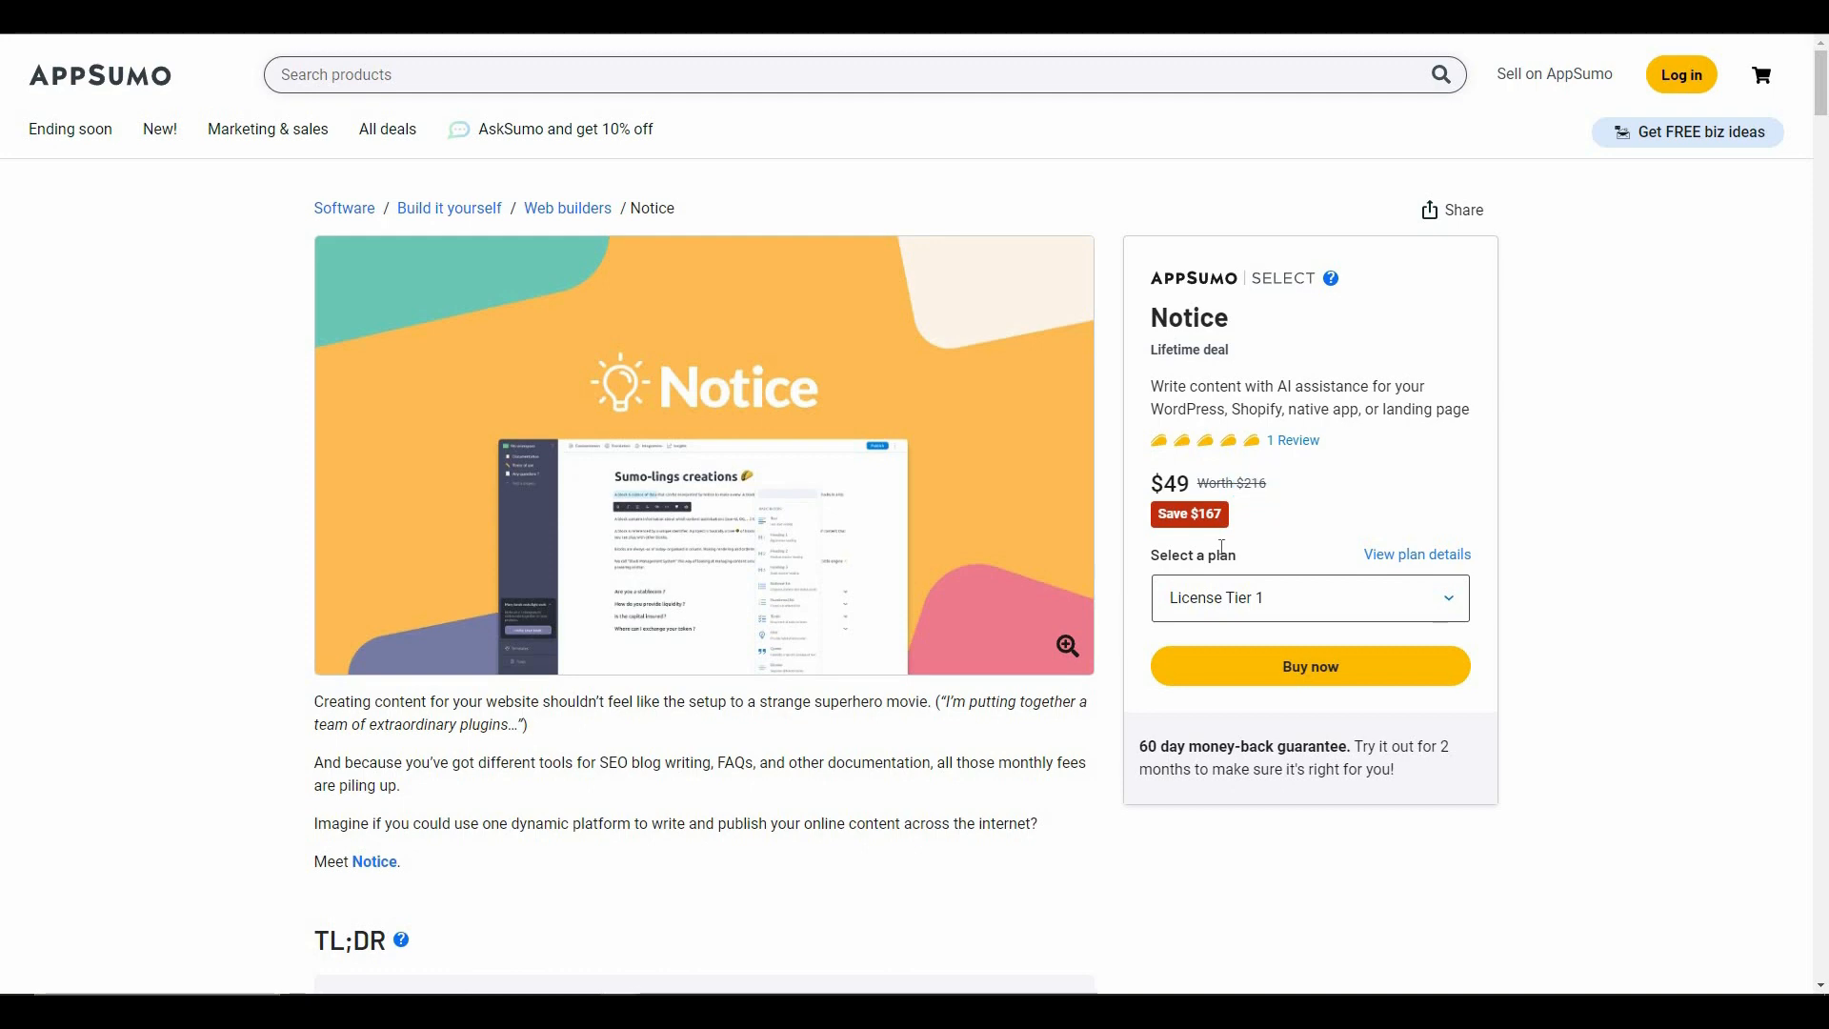
{"action": "scroll", "coordinate": [469, 709], "scroll_direction": "down", "scroll_amount": 7}
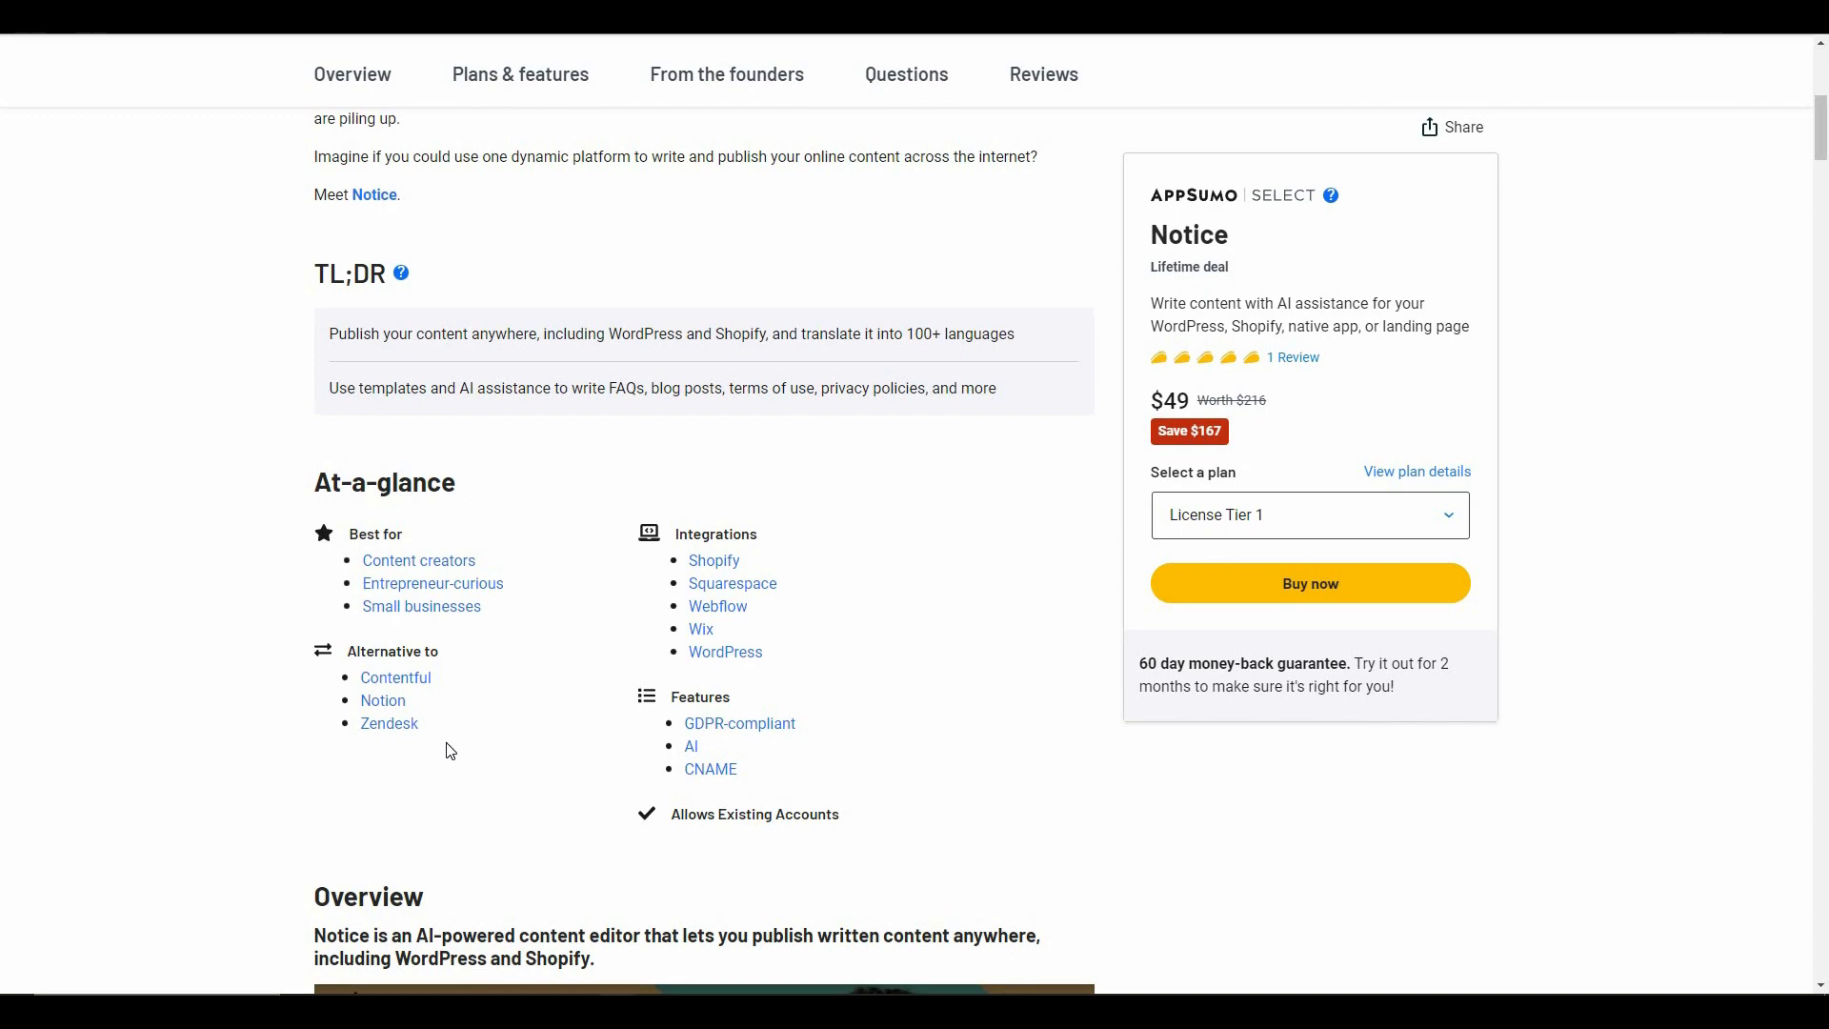
{"action": "scroll", "coordinate": [461, 734], "scroll_direction": "down", "scroll_amount": 20}
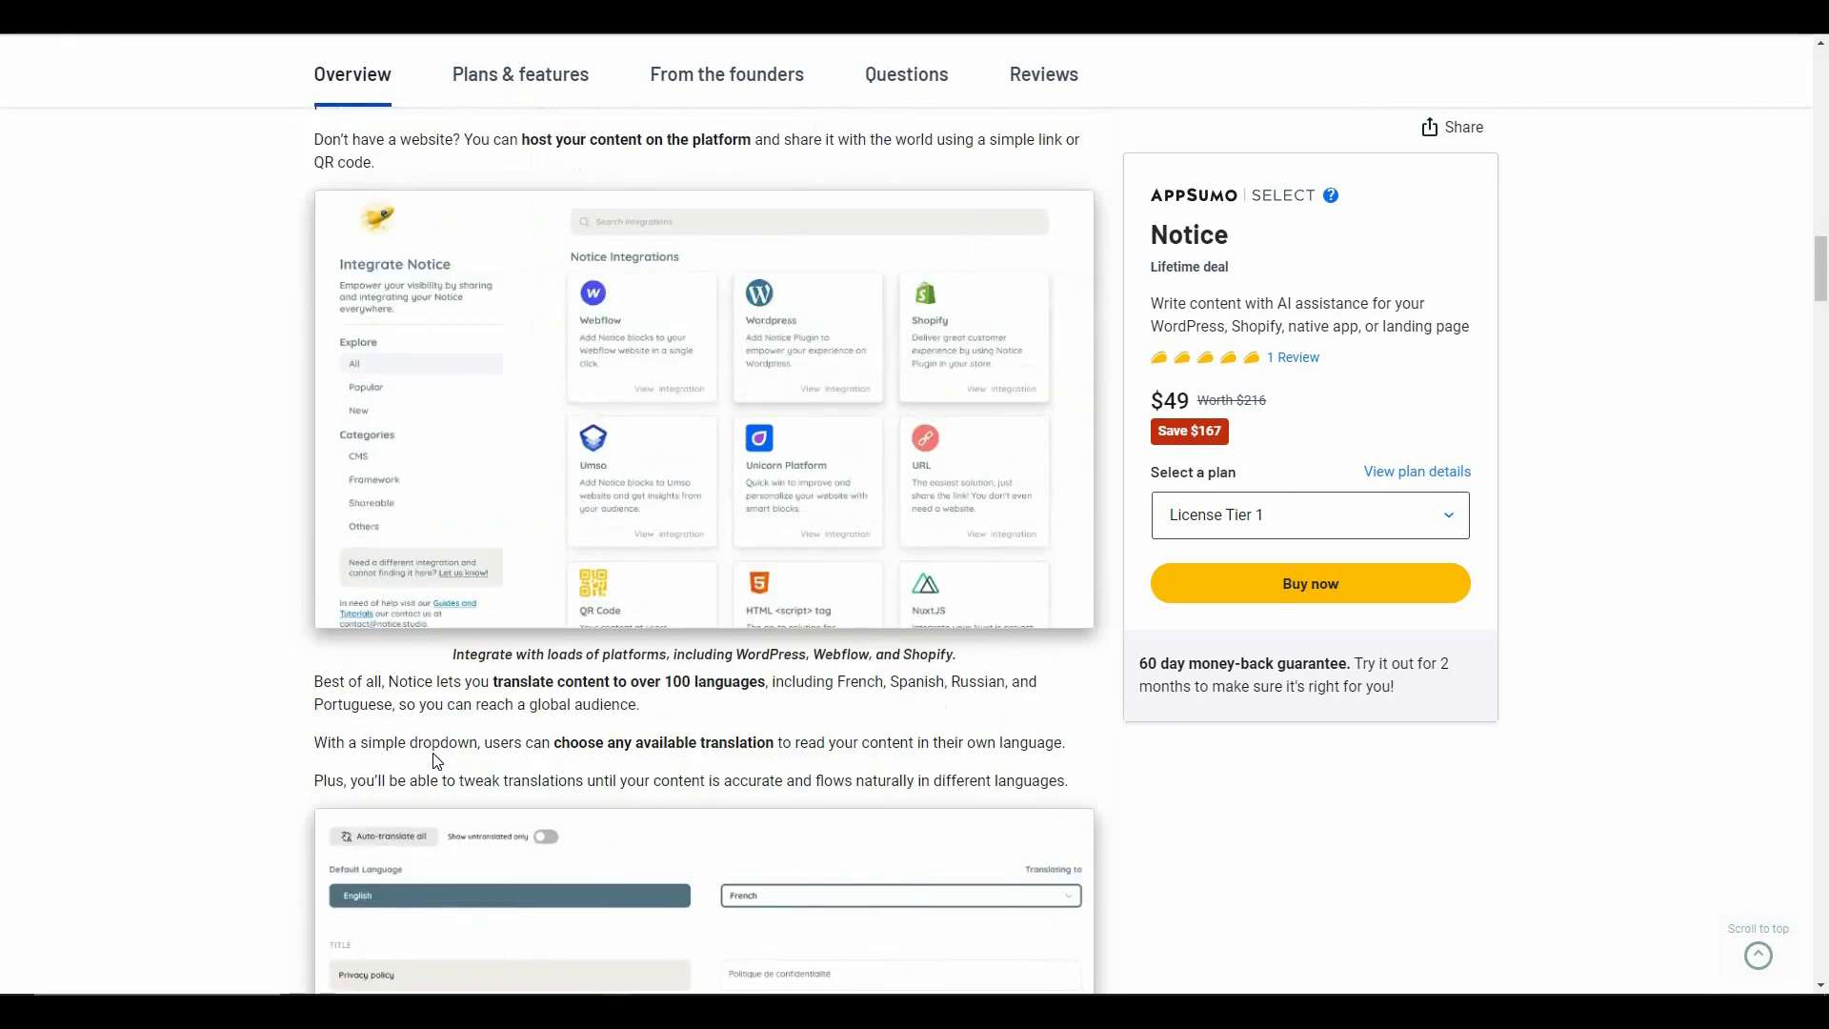
{"action": "scroll", "coordinate": [438, 760], "scroll_direction": "down", "scroll_amount": 20}
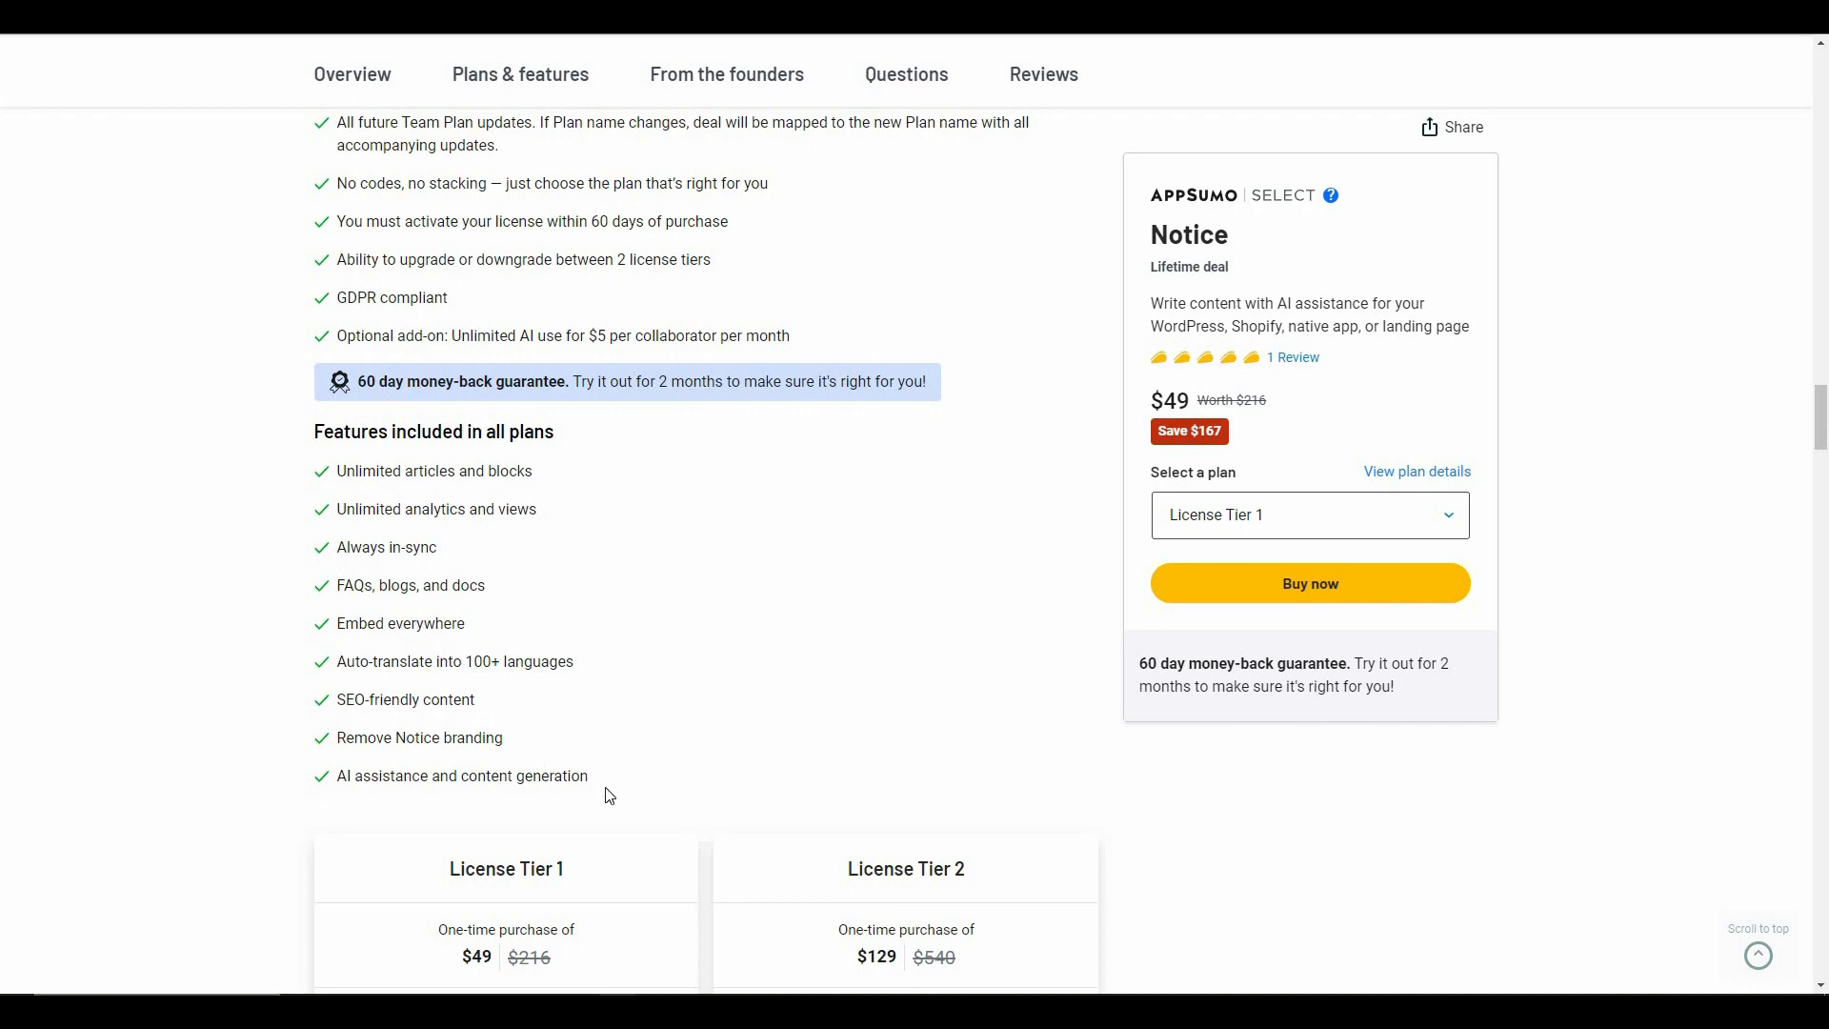
{"action": "scroll", "coordinate": [626, 797], "scroll_direction": "down", "scroll_amount": 4}
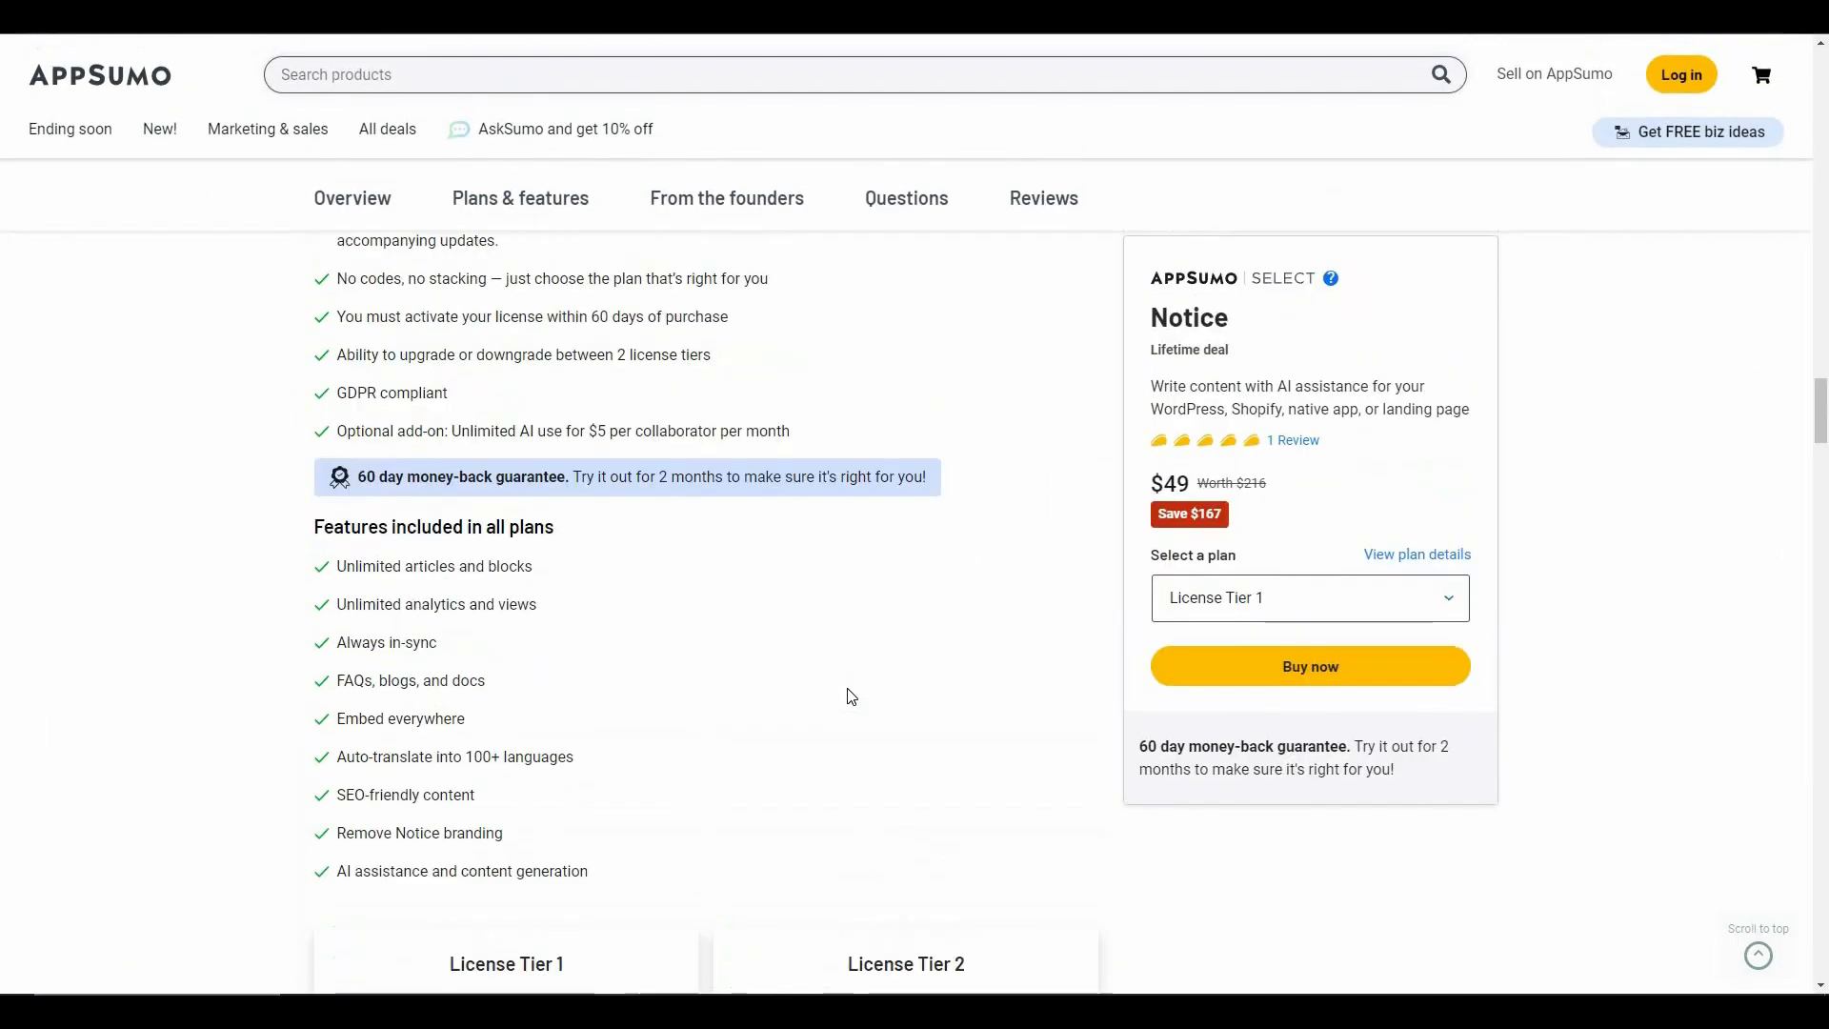
{"action": "scroll", "coordinate": [848, 690], "scroll_direction": "up", "scroll_amount": 12}
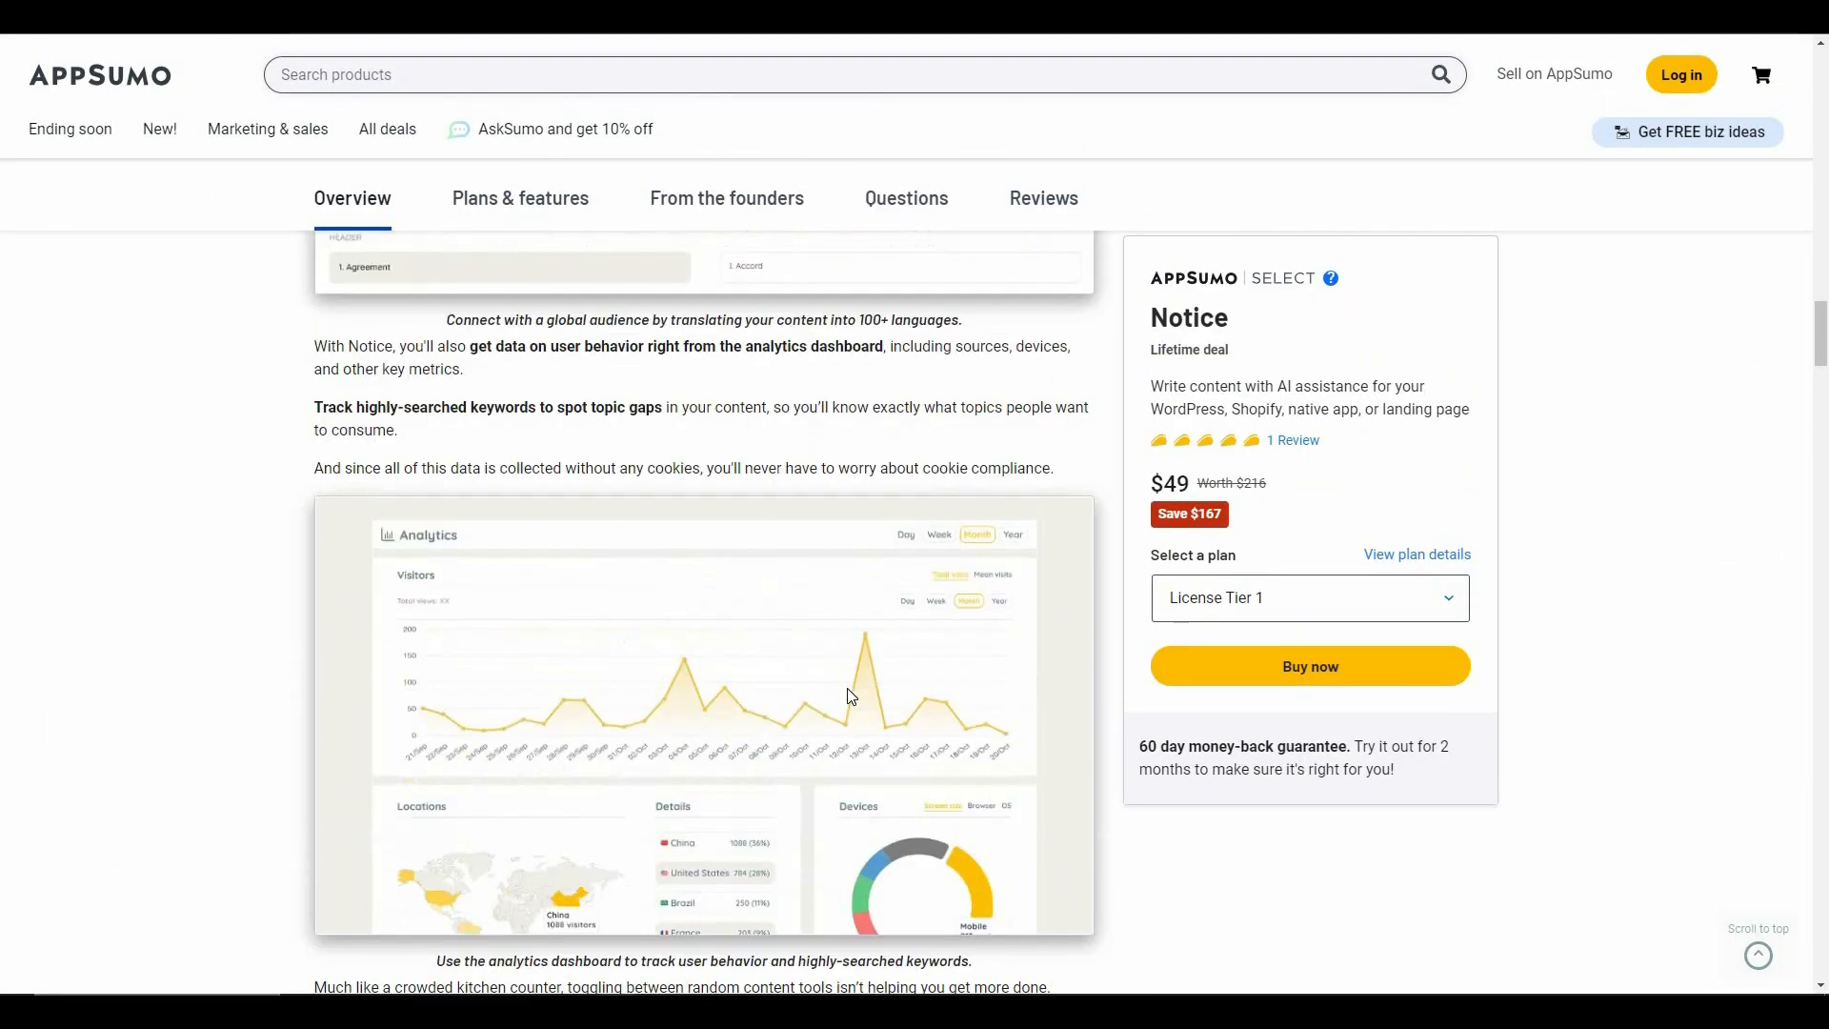
{"action": "scroll", "coordinate": [851, 695], "scroll_direction": "up", "scroll_amount": 13}
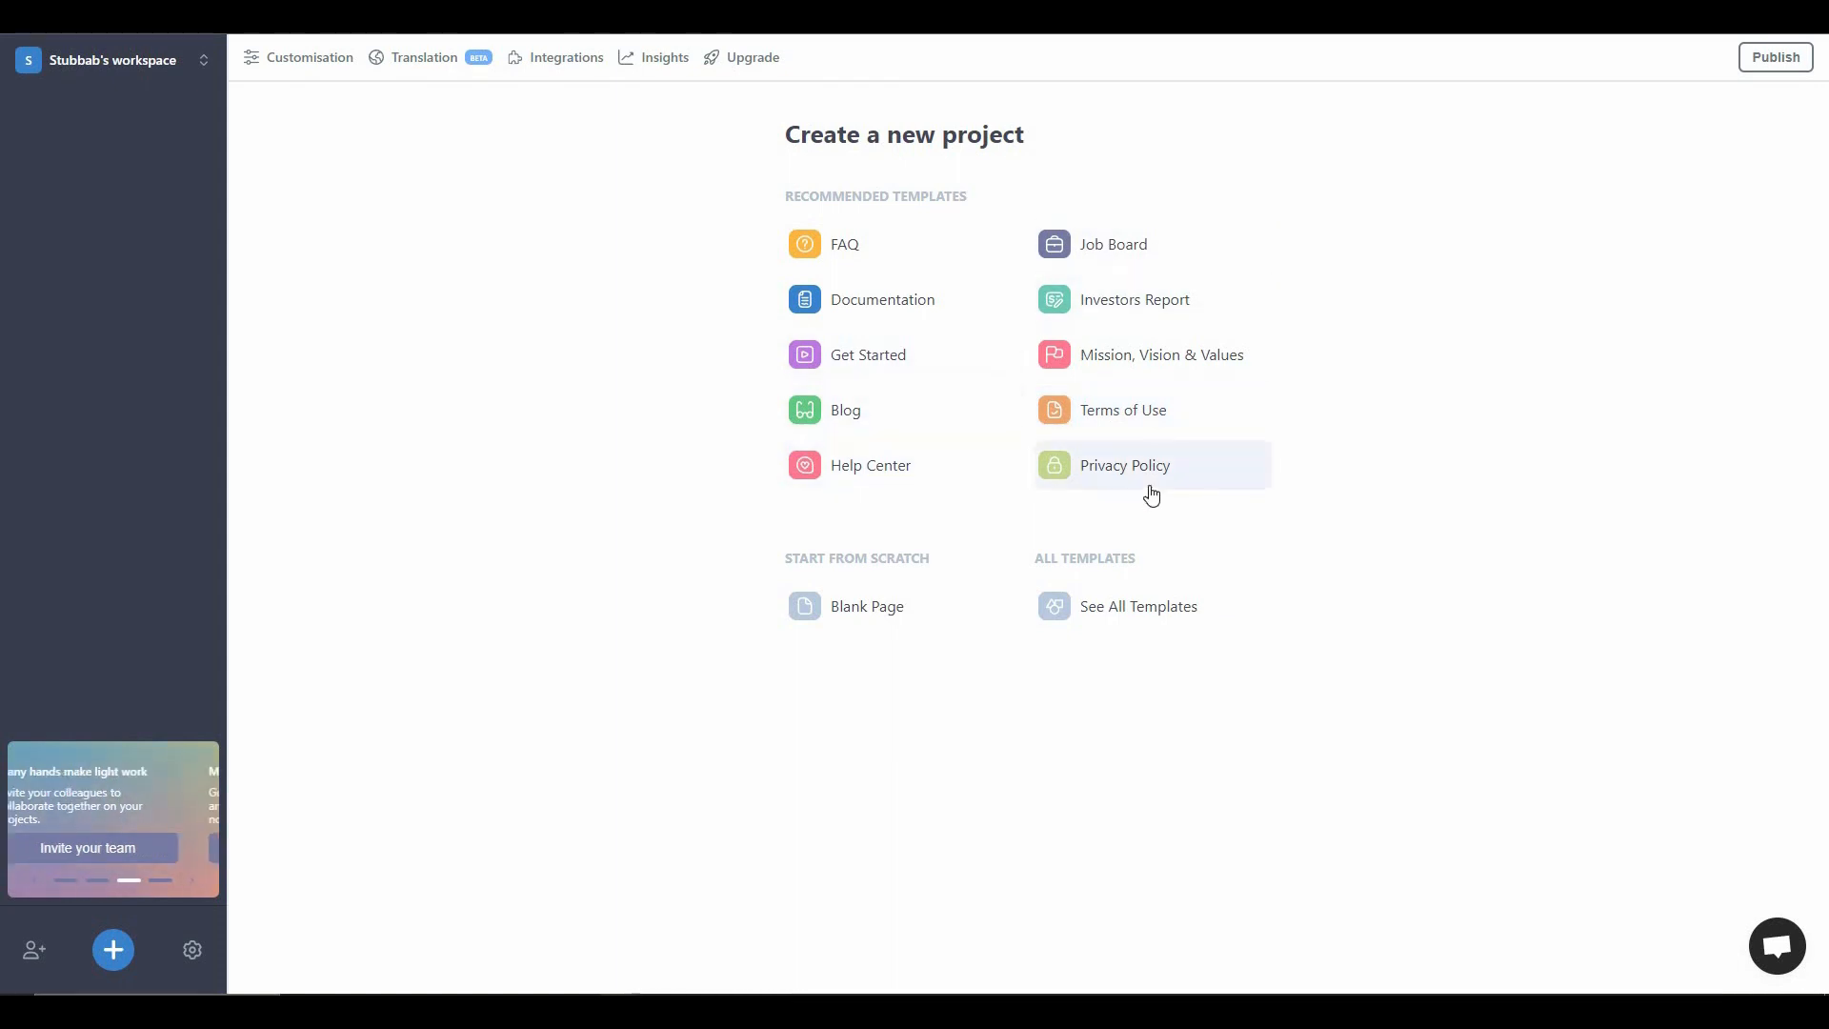
- In Notice, create a project from the FAQ template and replace its first question with "what is cars used for?"
{"action": "left_click", "coordinate": [871, 257]}
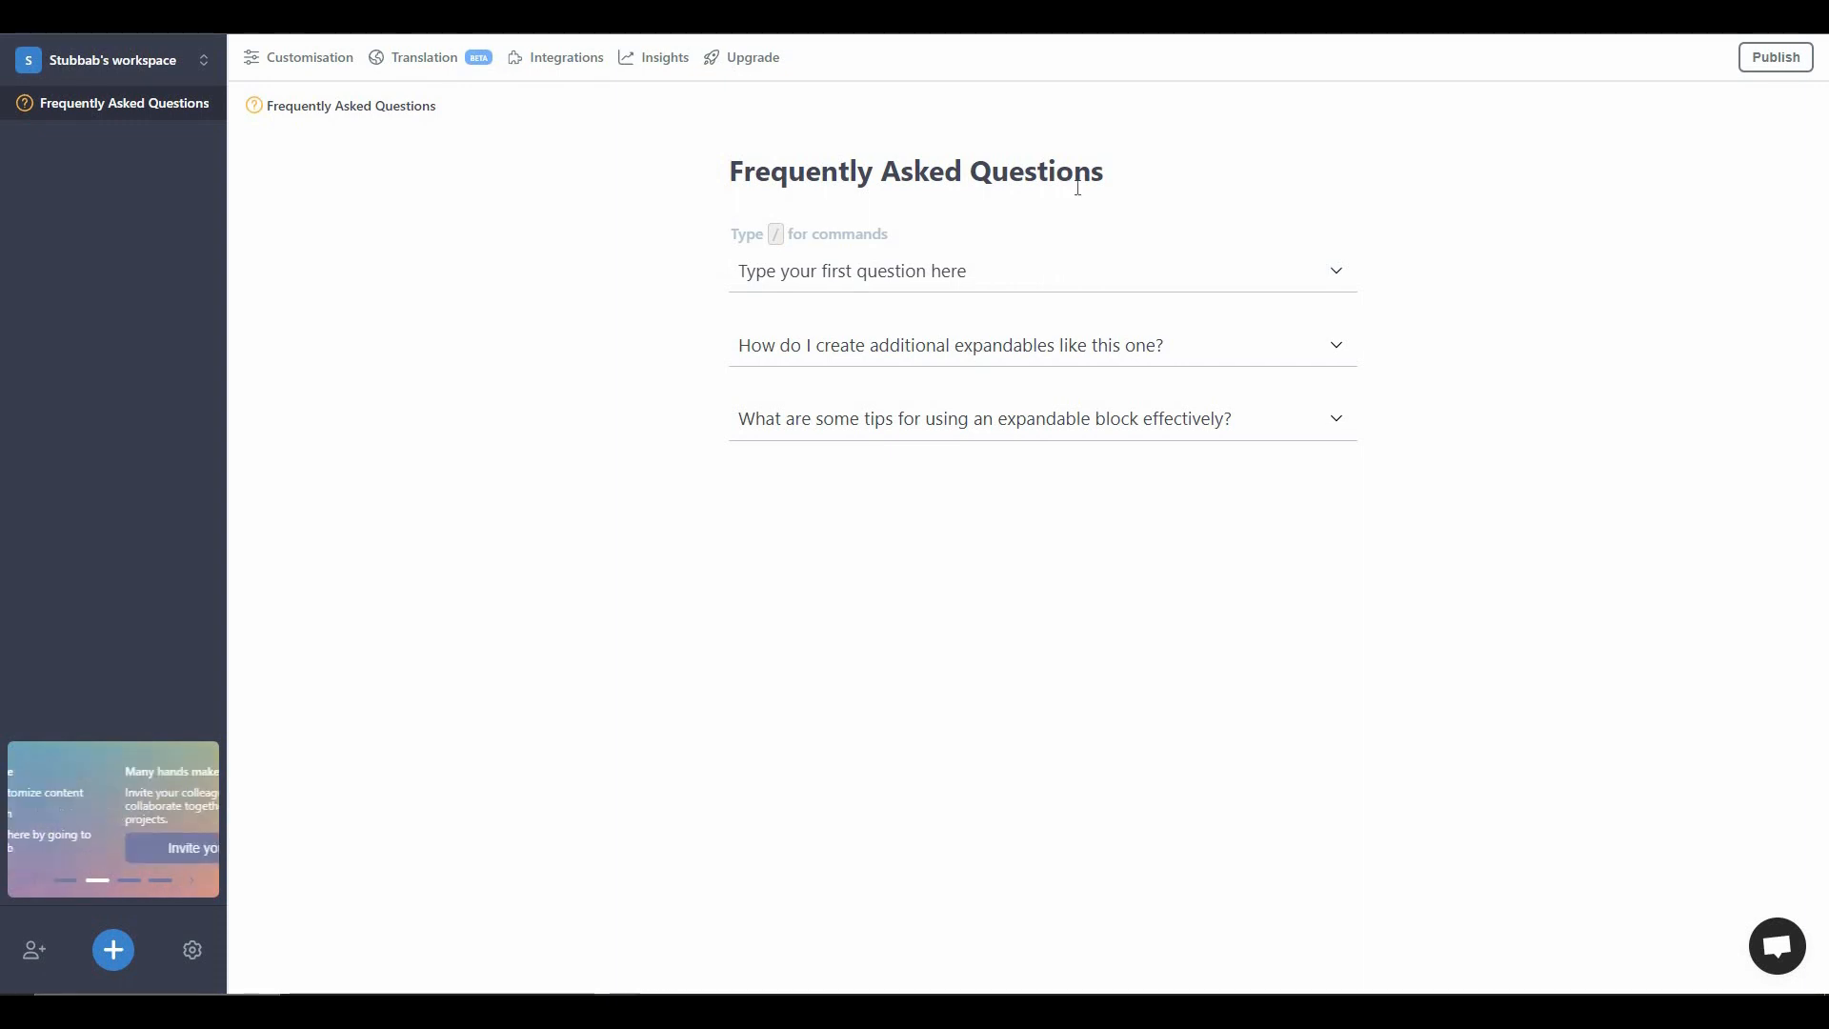
{"action": "left_click", "coordinate": [1336, 270]}
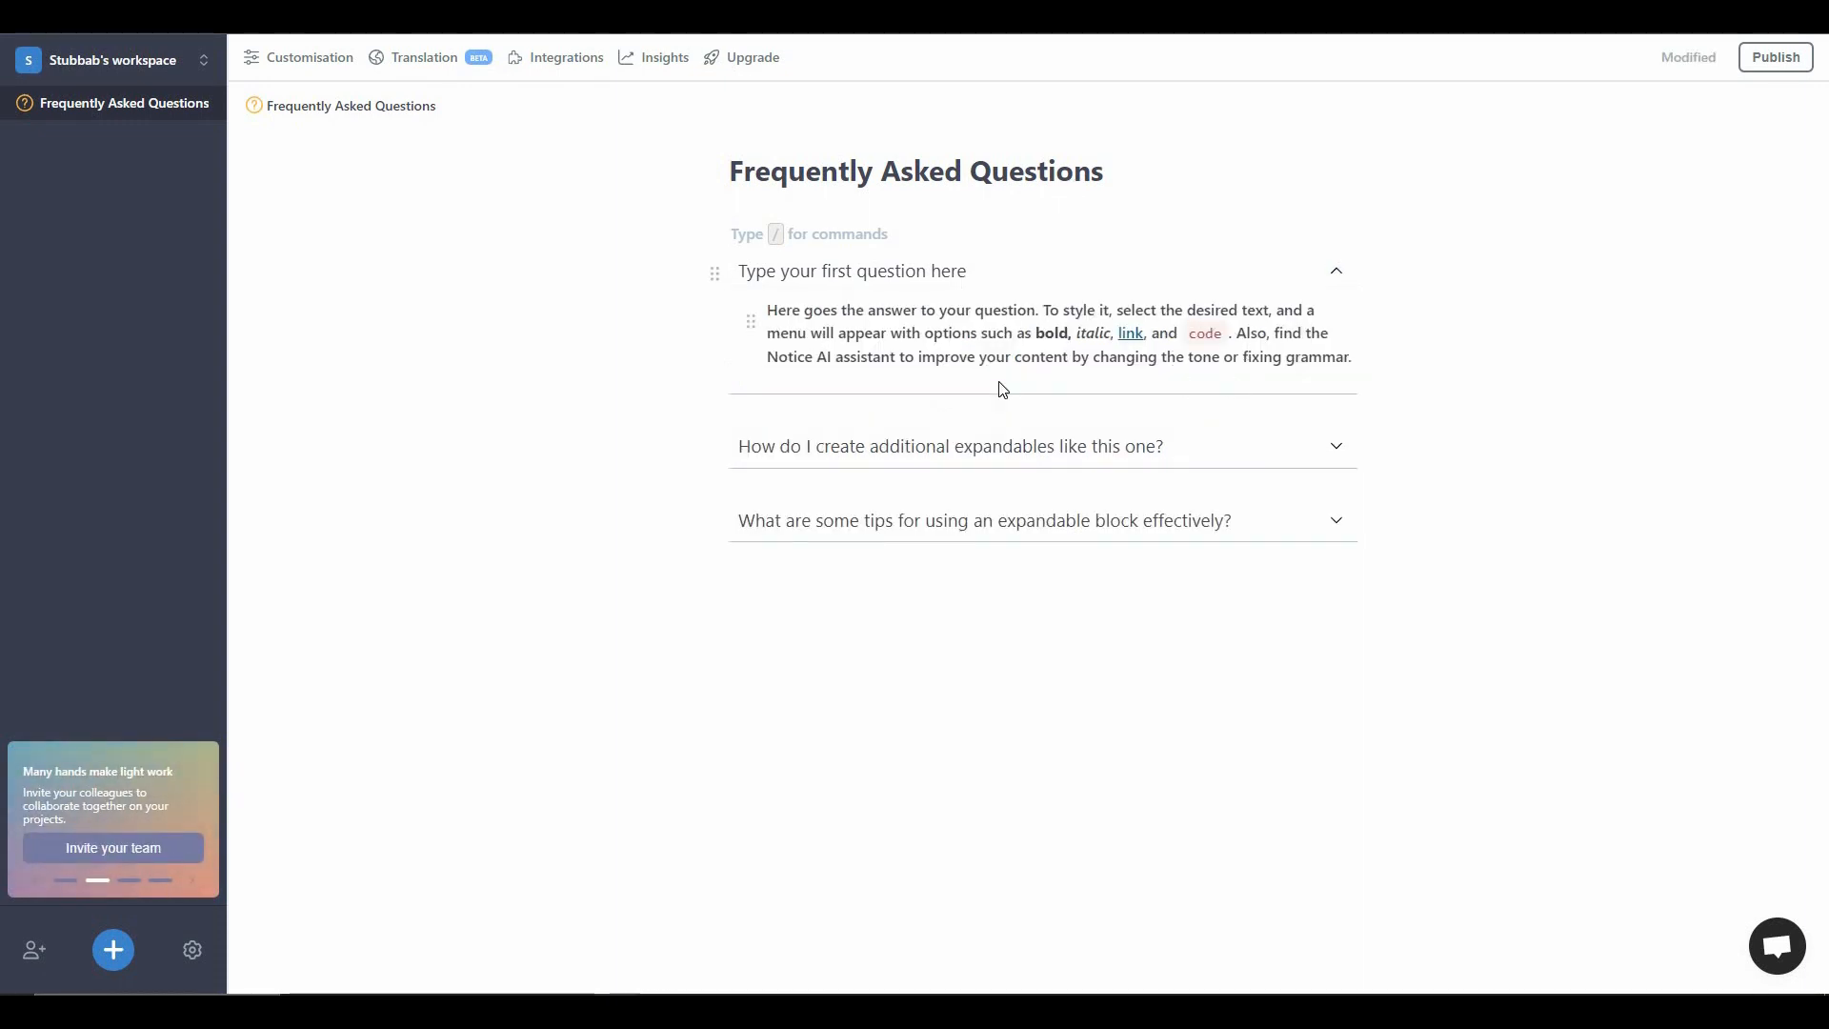
{"action": "triple_click", "coordinate": [745, 271]}
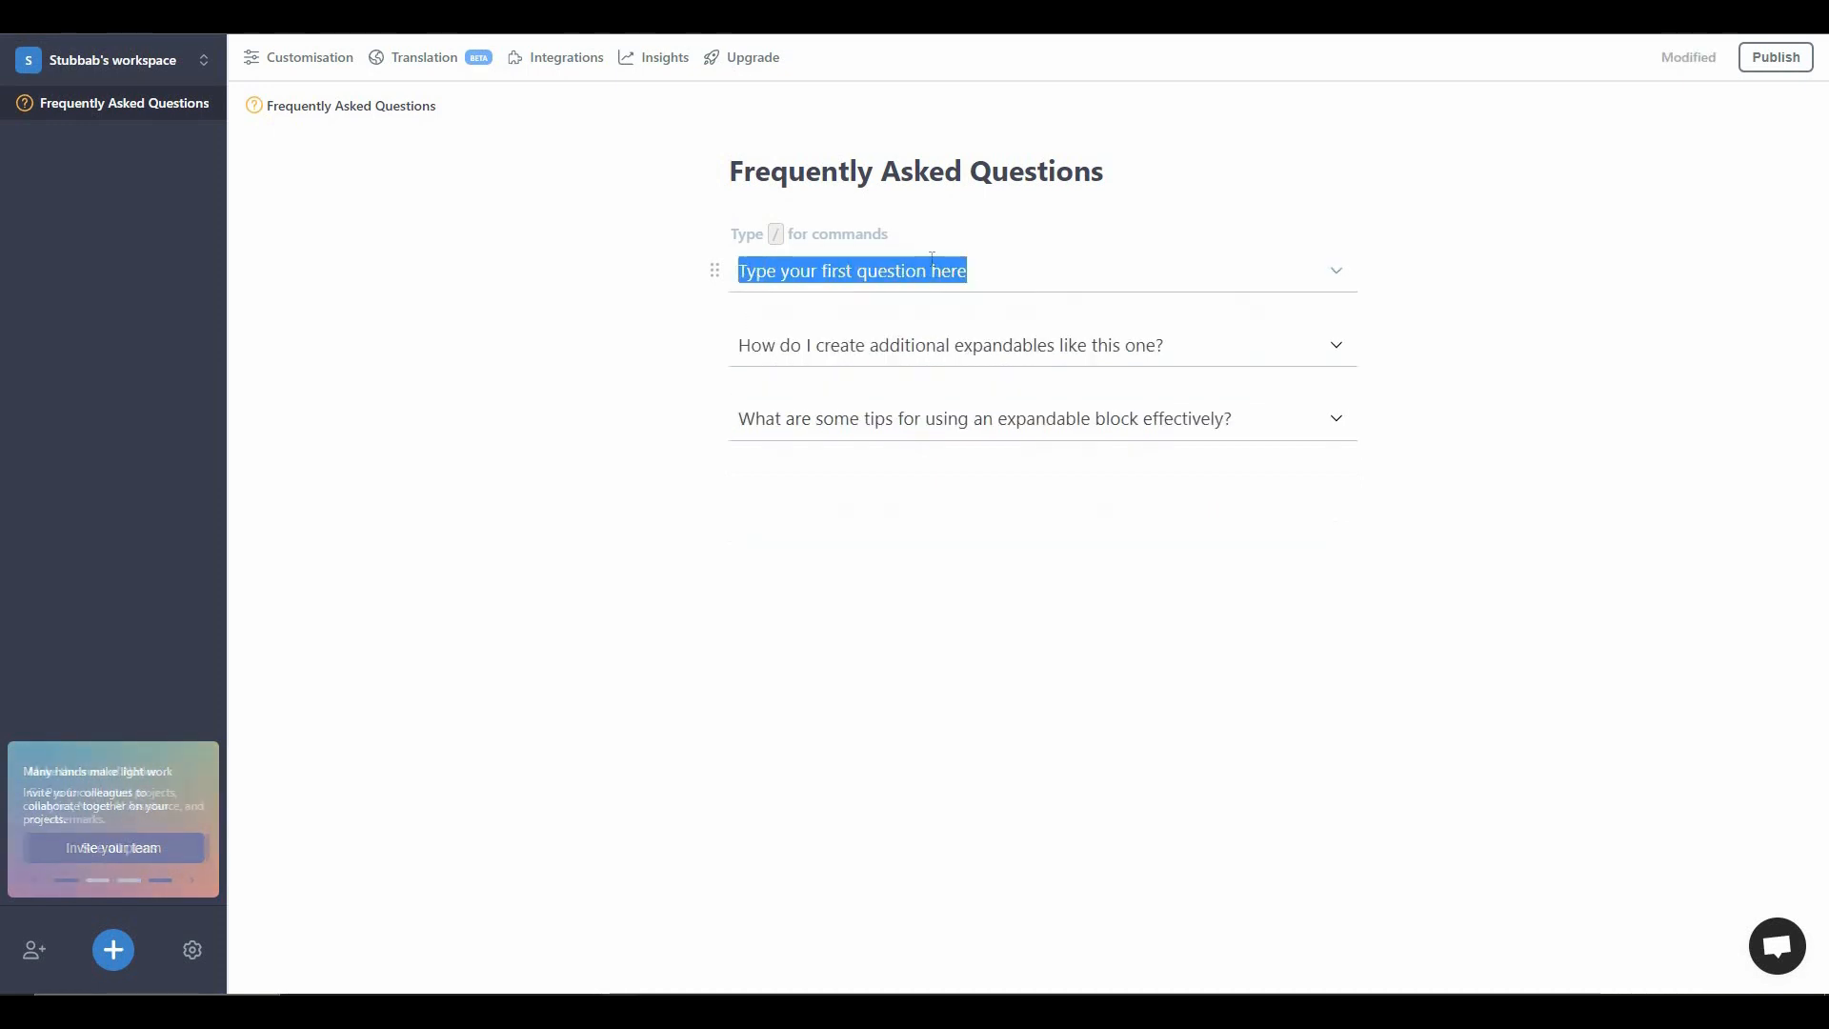
{"action": "key", "text": "BackSpace"}
{"action": "type", "text": "what is cars used for?"}
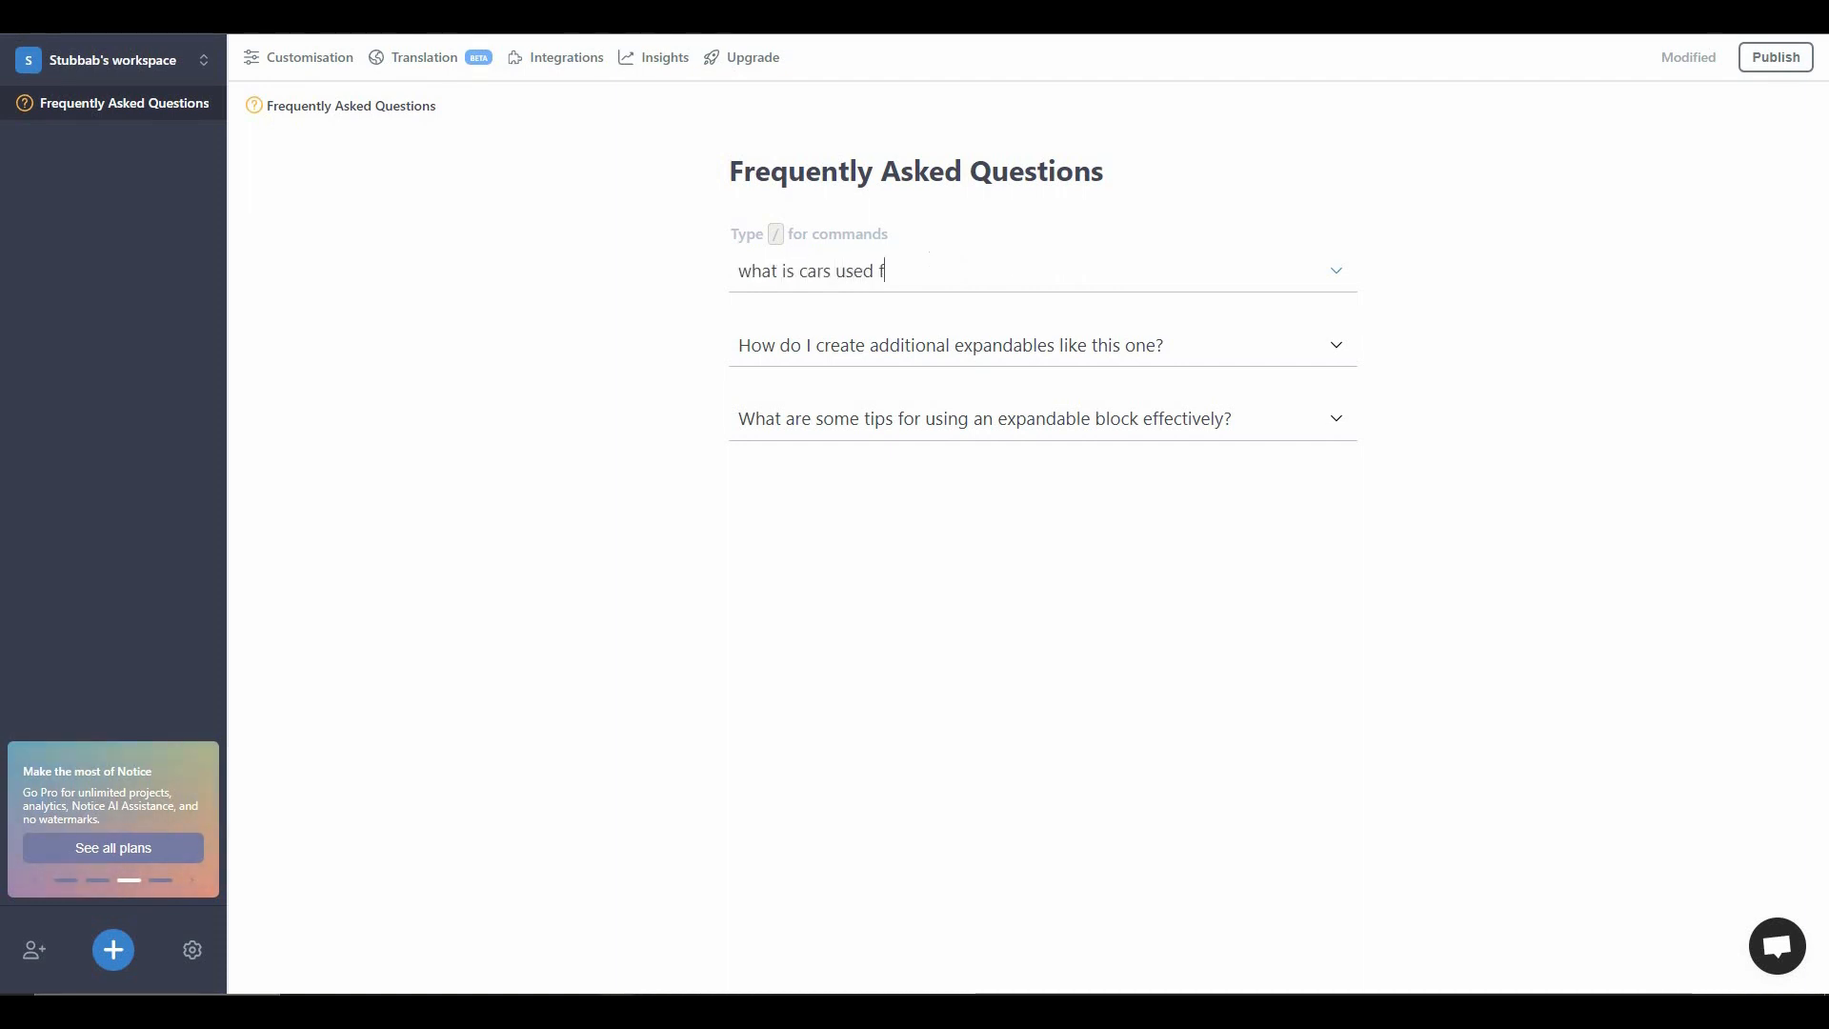
- Replace the placeholder answer under the first question with "write the use of cars"
{"action": "left_click", "coordinate": [1338, 274]}
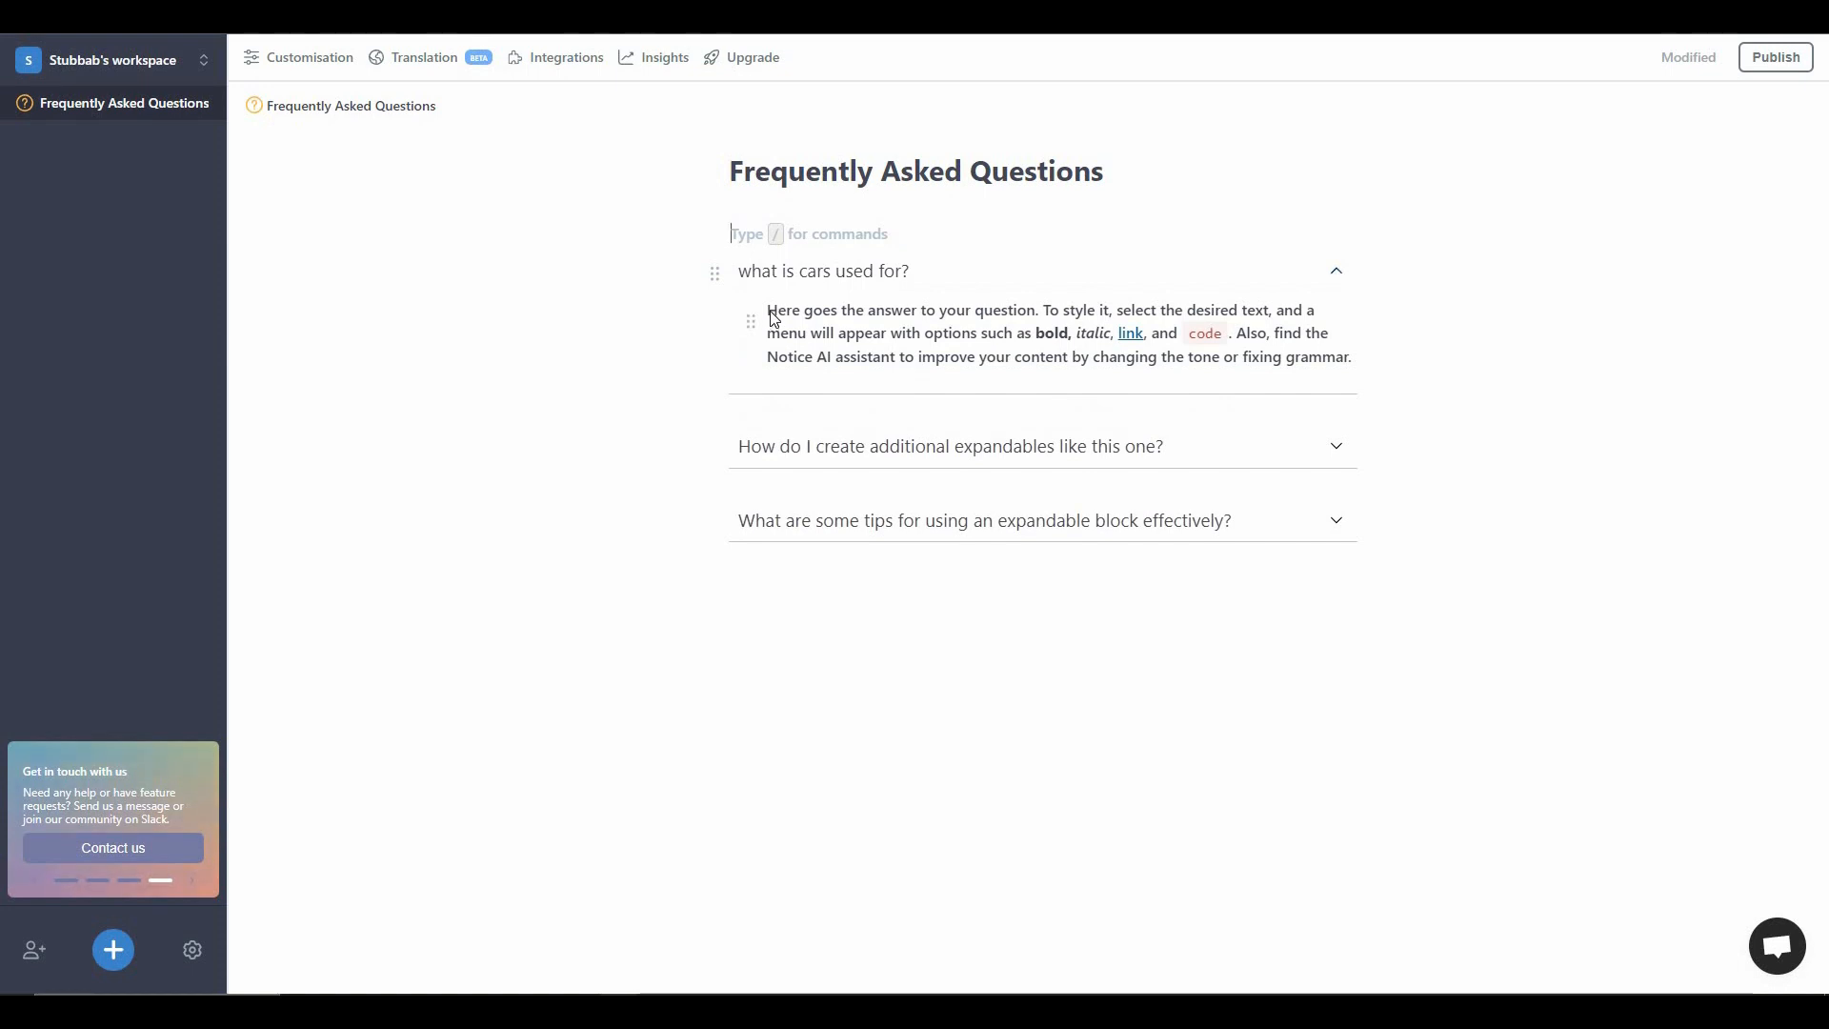
{"action": "left_click_drag", "start_coordinate": [769, 314], "coordinate": [1355, 360]}
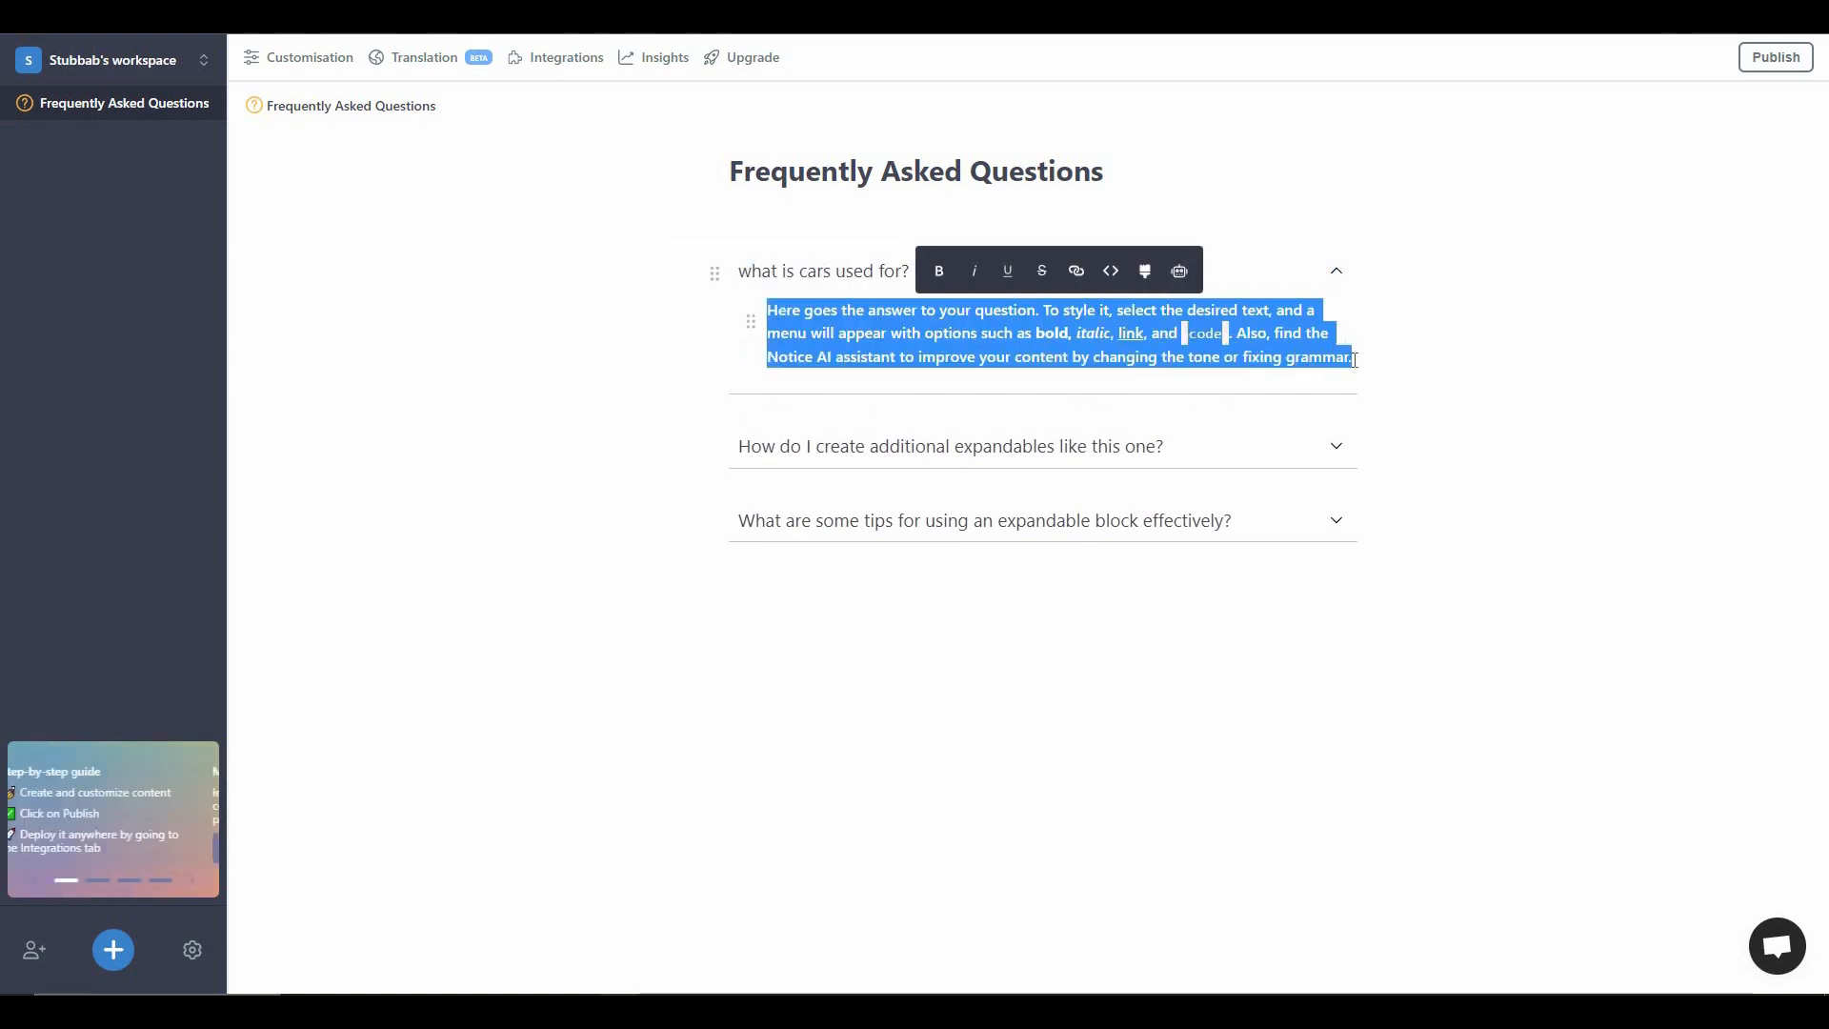
{"action": "key", "text": "BackSpace"}
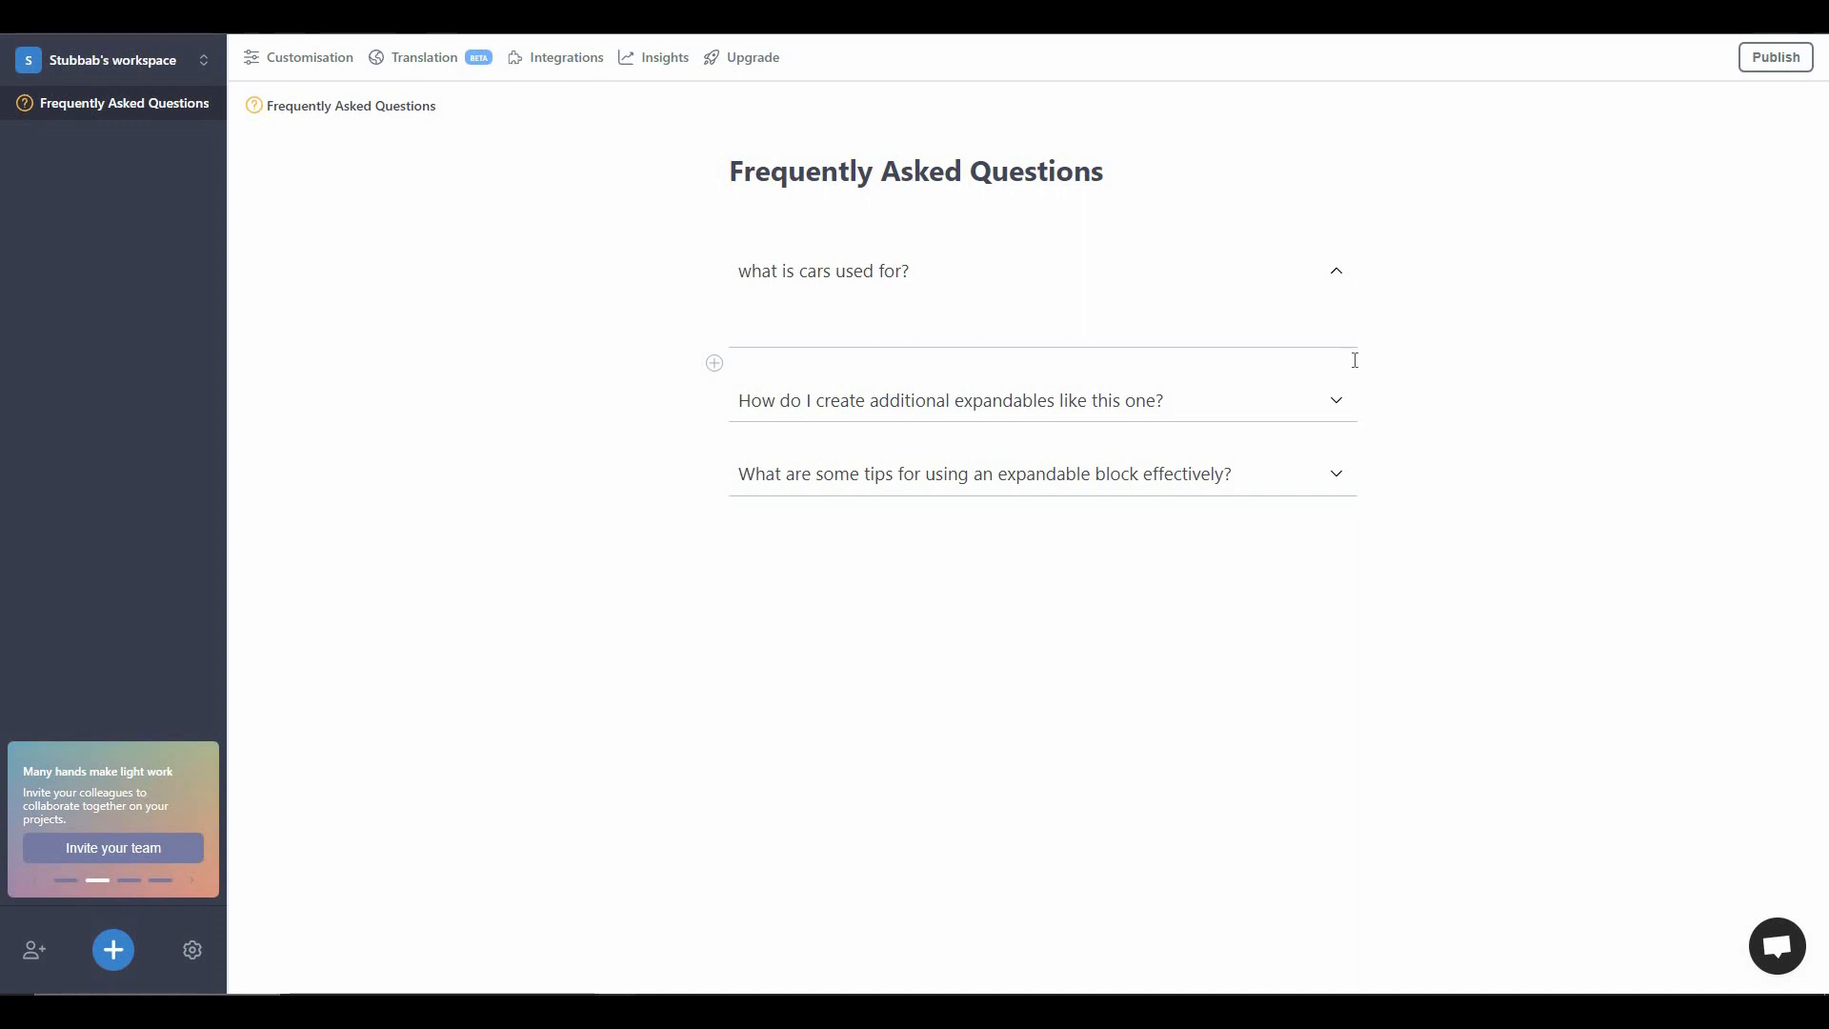
{"action": "type", "text": "write the use of cars"}
- Expand the answer "write the use of cars" with the AI assistant's Make Longer option
{"action": "triple_click", "coordinate": [771, 318]}
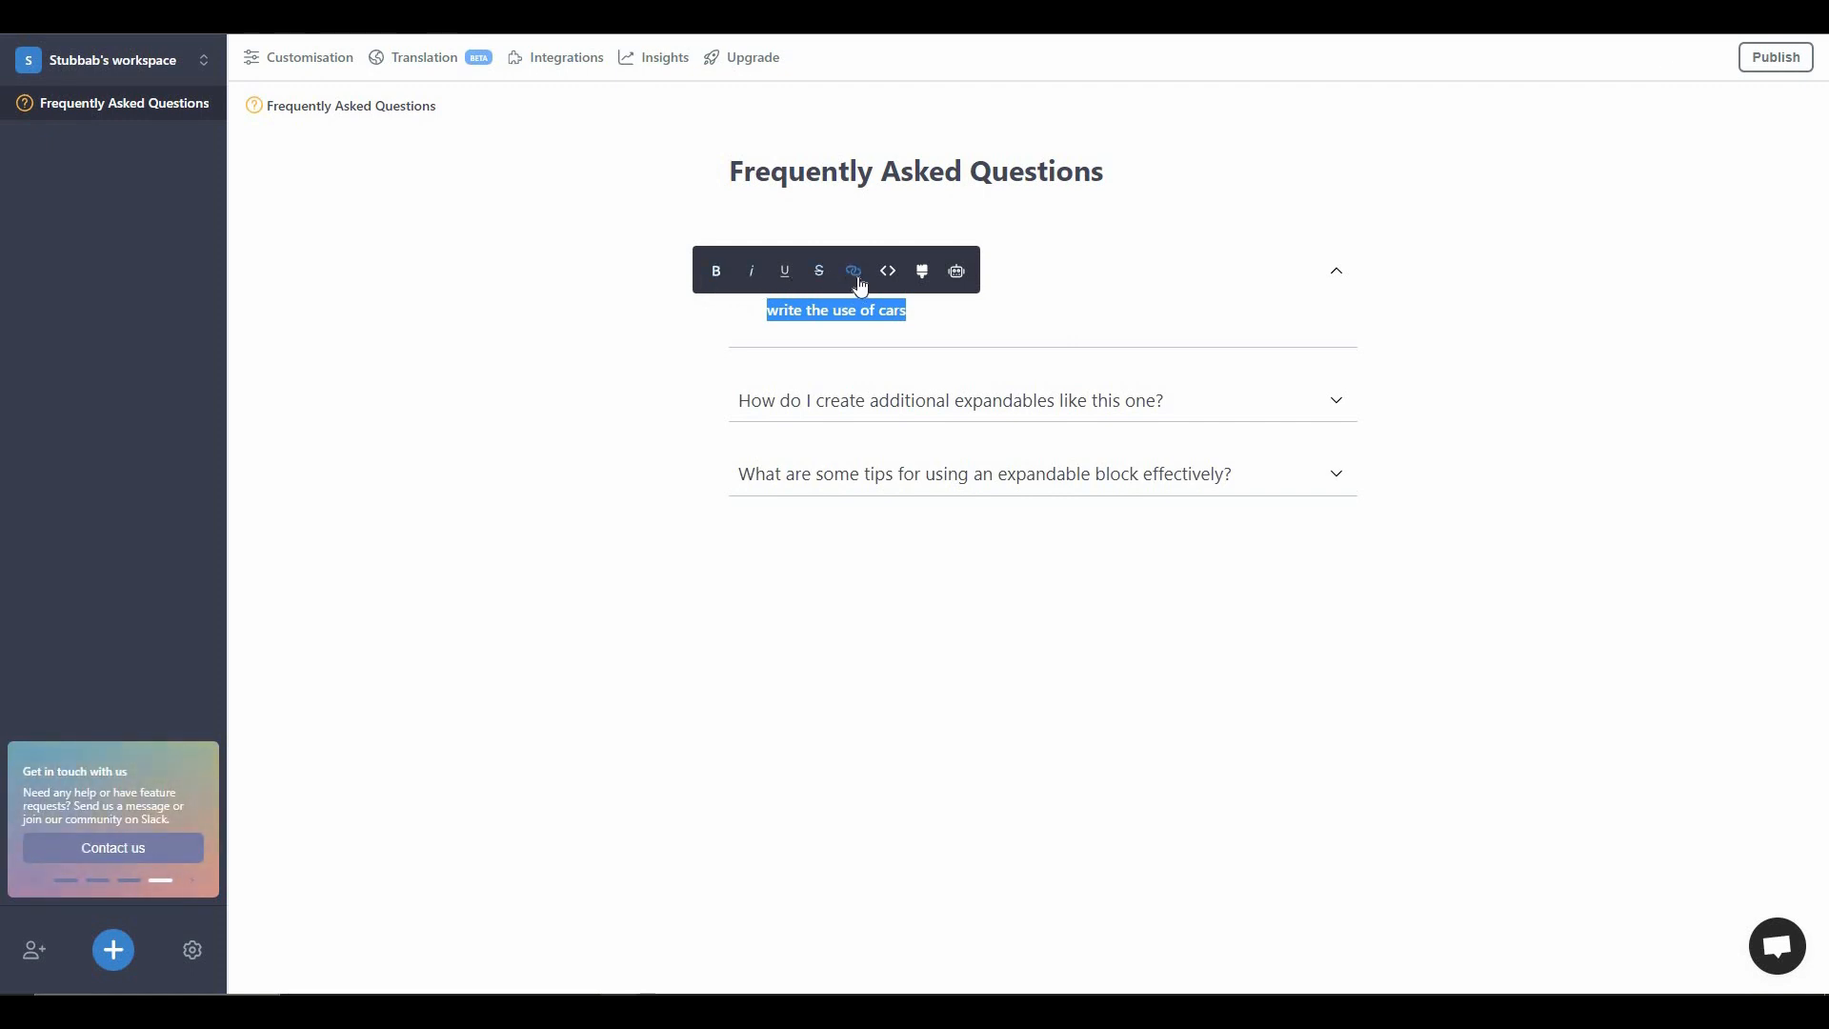
{"action": "left_click", "coordinate": [926, 276]}
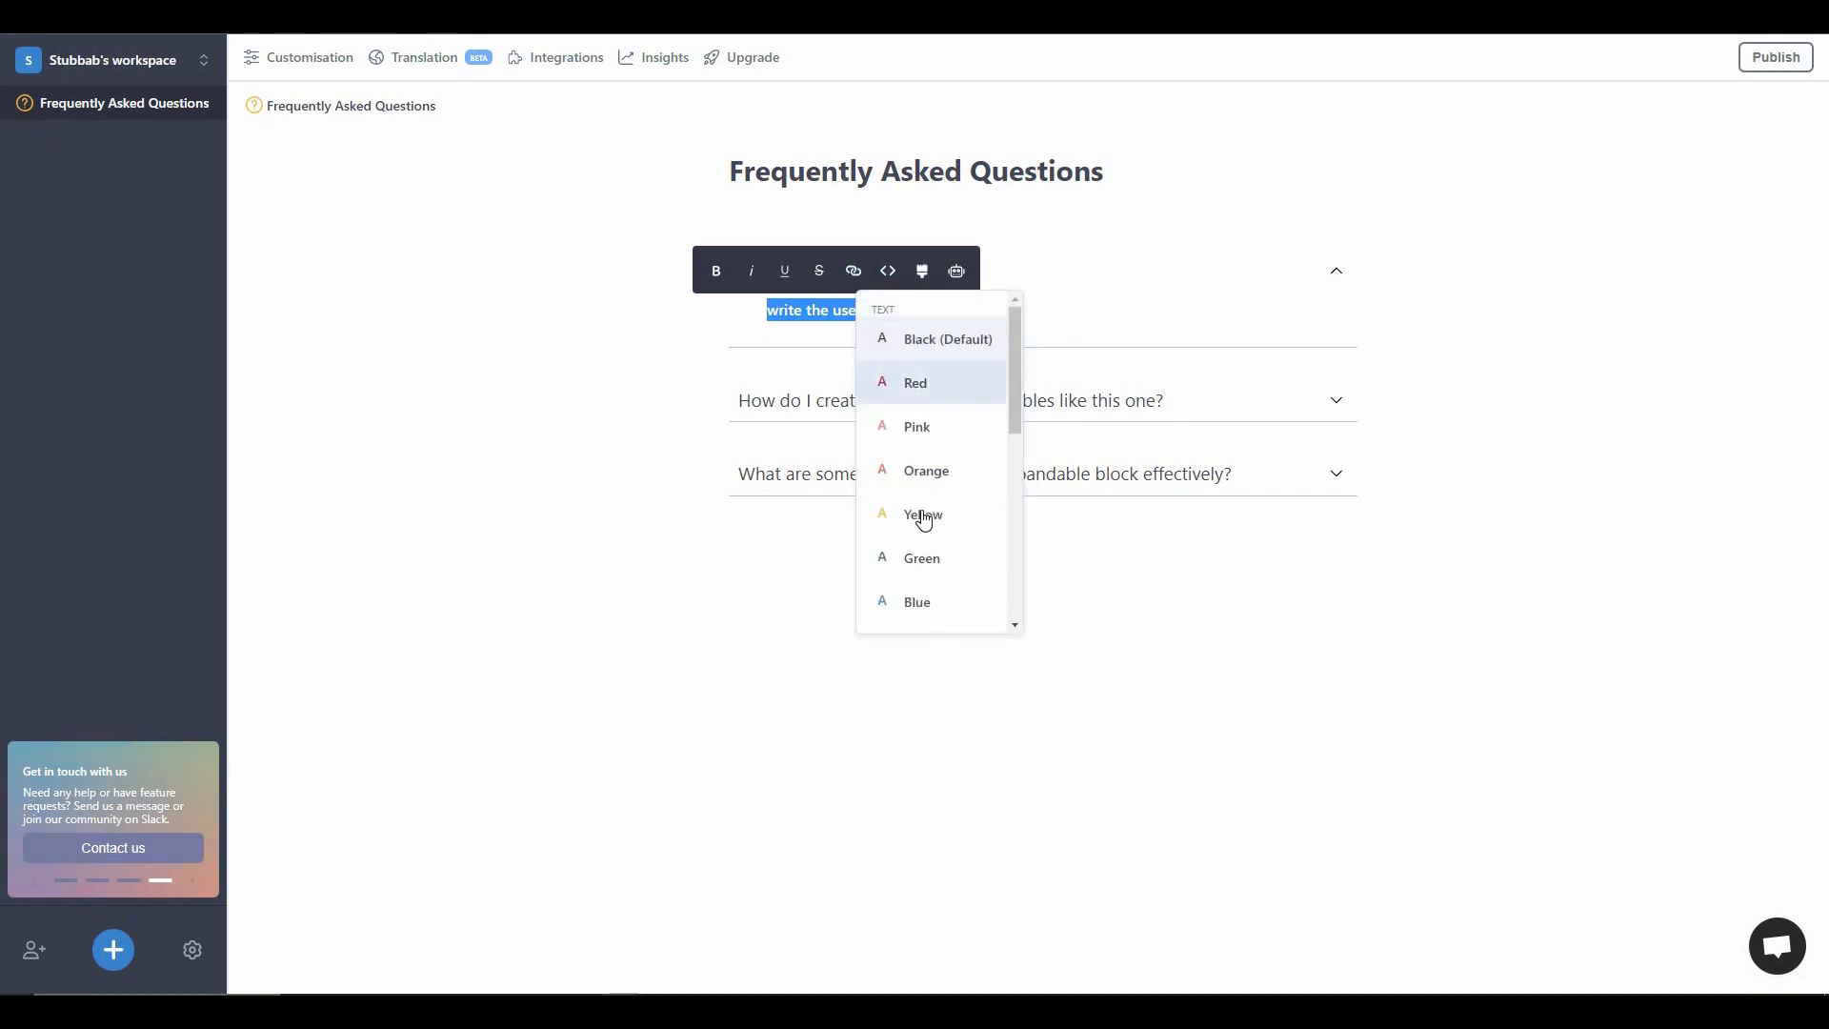
{"action": "scroll", "coordinate": [958, 479], "scroll_direction": "down", "scroll_amount": 1}
{"action": "scroll", "coordinate": [958, 480], "scroll_direction": "down", "scroll_amount": 2}
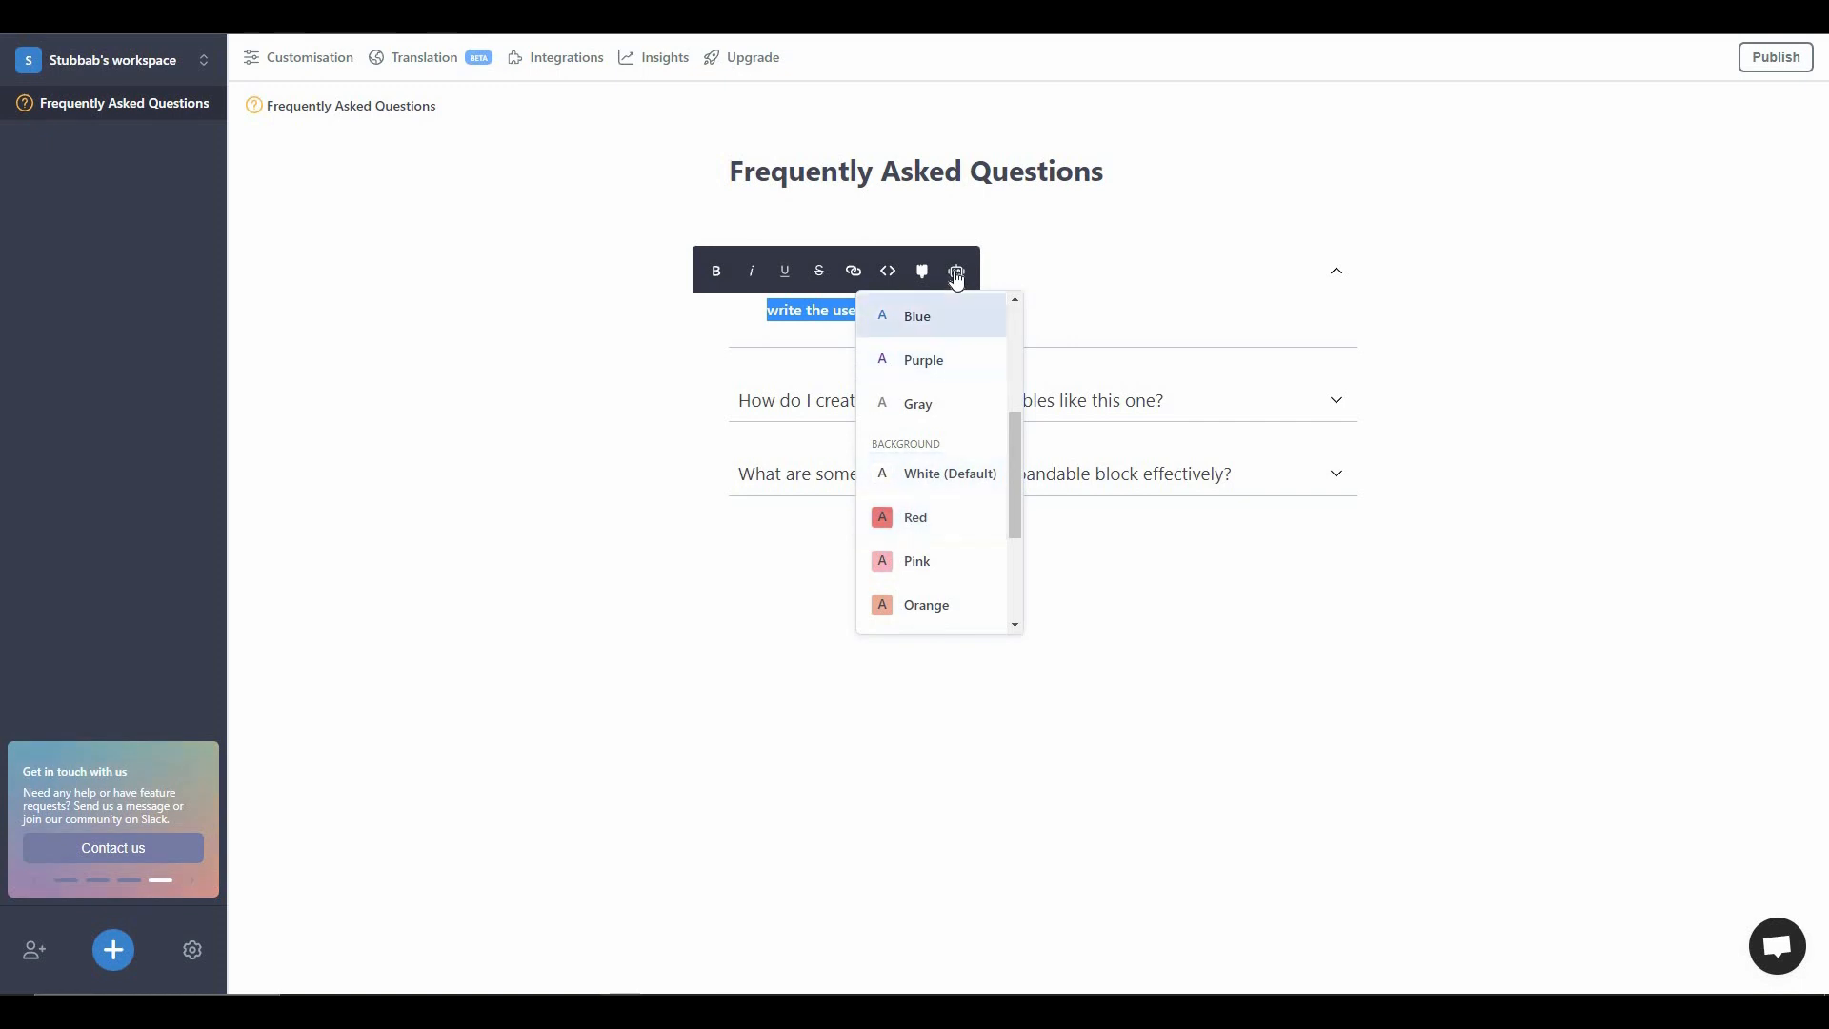
{"action": "left_click", "coordinate": [958, 273]}
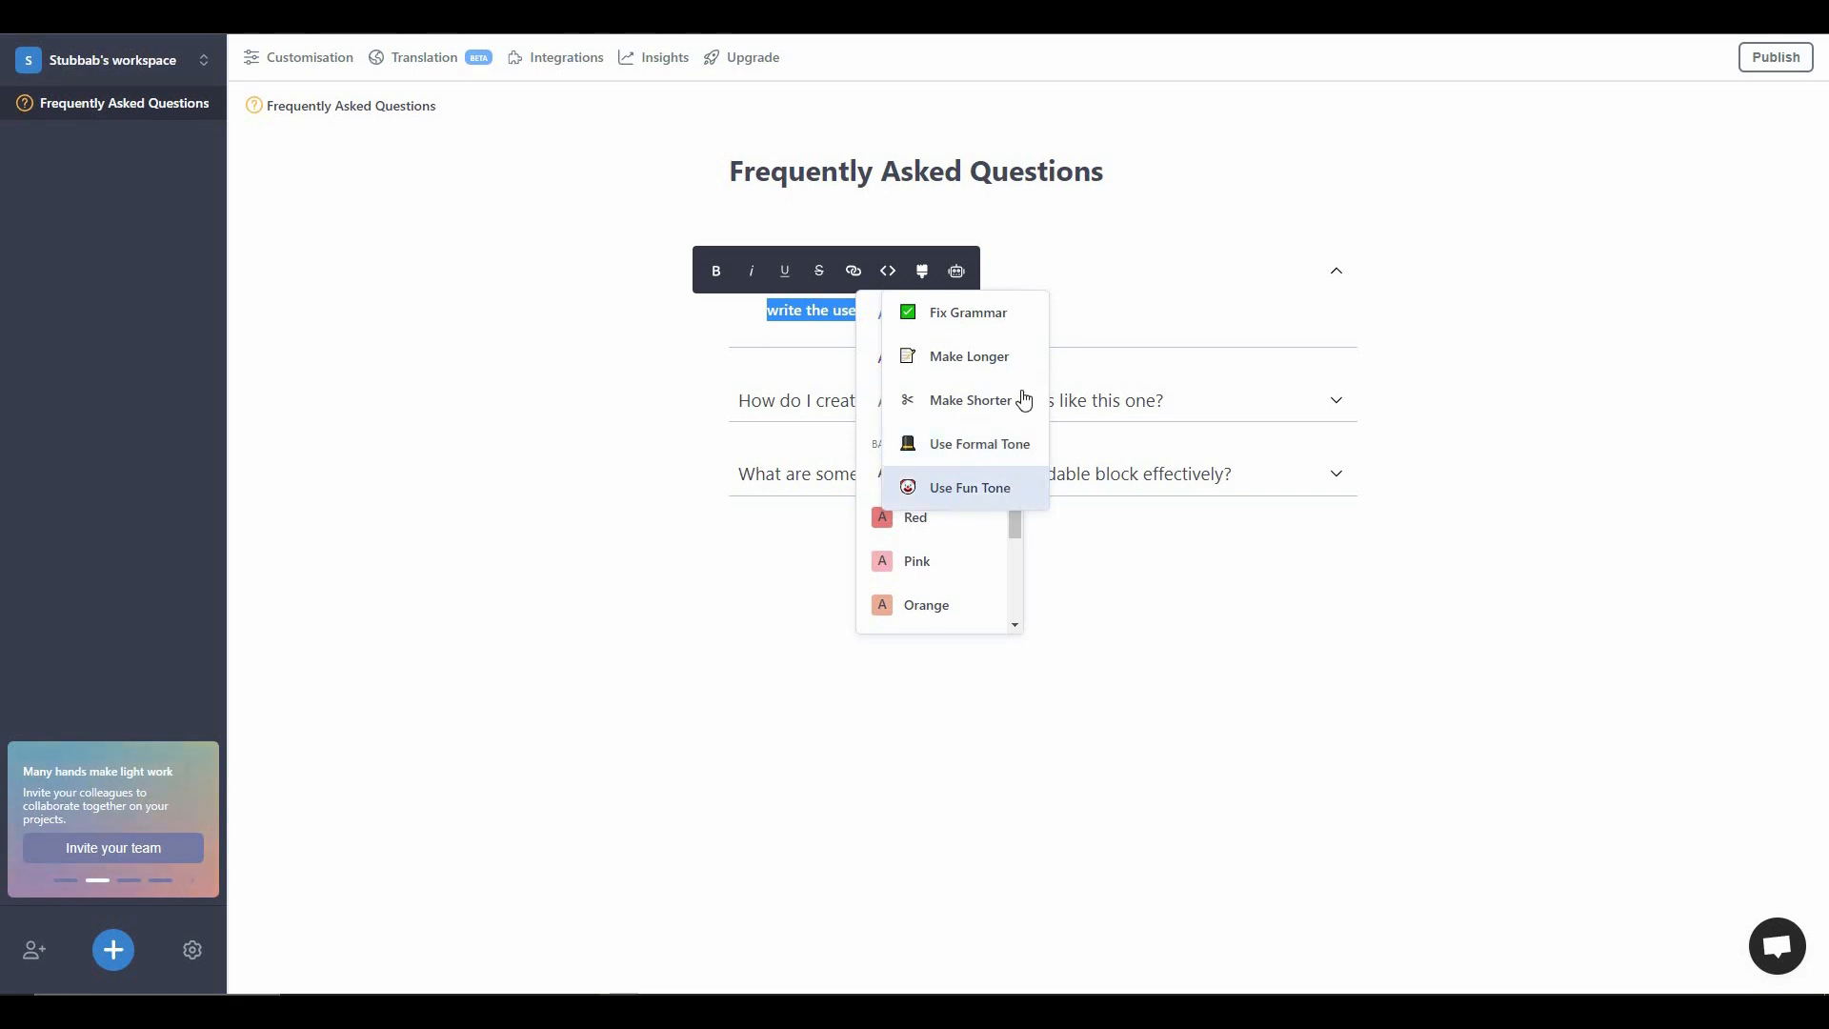
{"action": "left_click", "coordinate": [998, 366]}
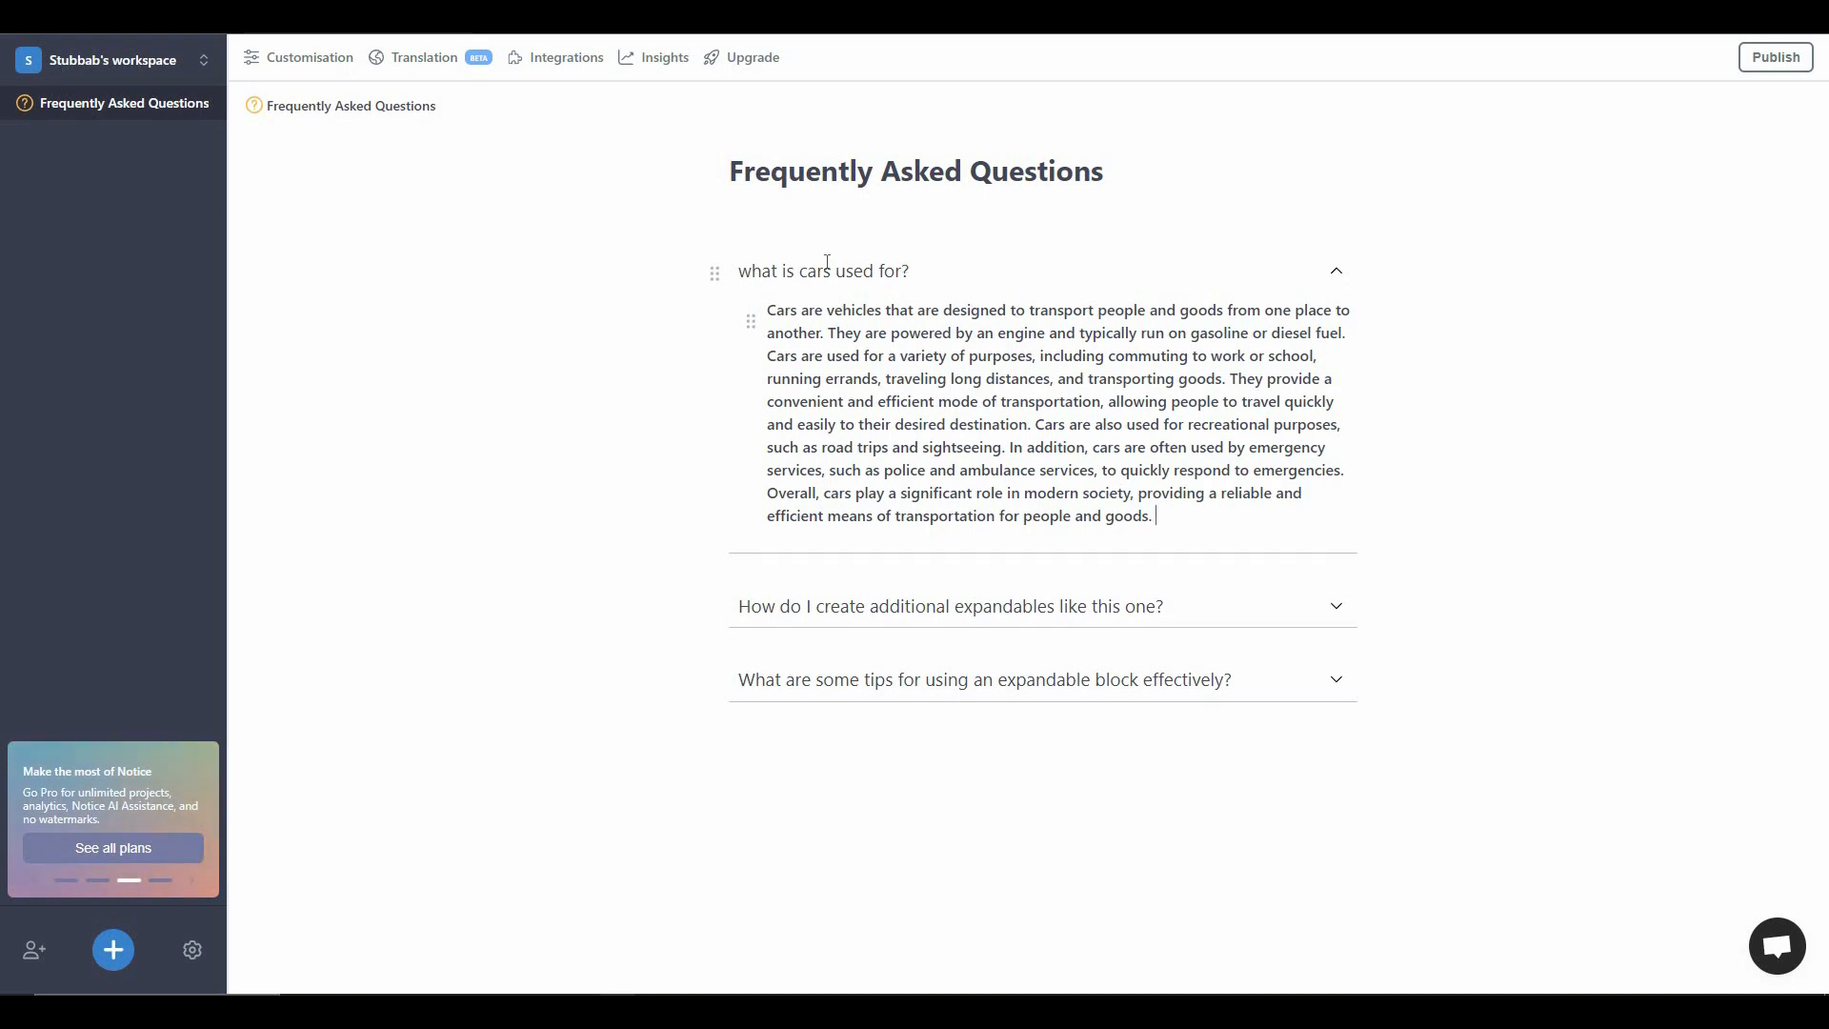
- Review the first question with its generated answer and the page title, leaving the question collapsed
{"action": "left_click_drag", "start_coordinate": [909, 270], "coordinate": [738, 270]}
{"action": "left_click", "coordinate": [1334, 273]}
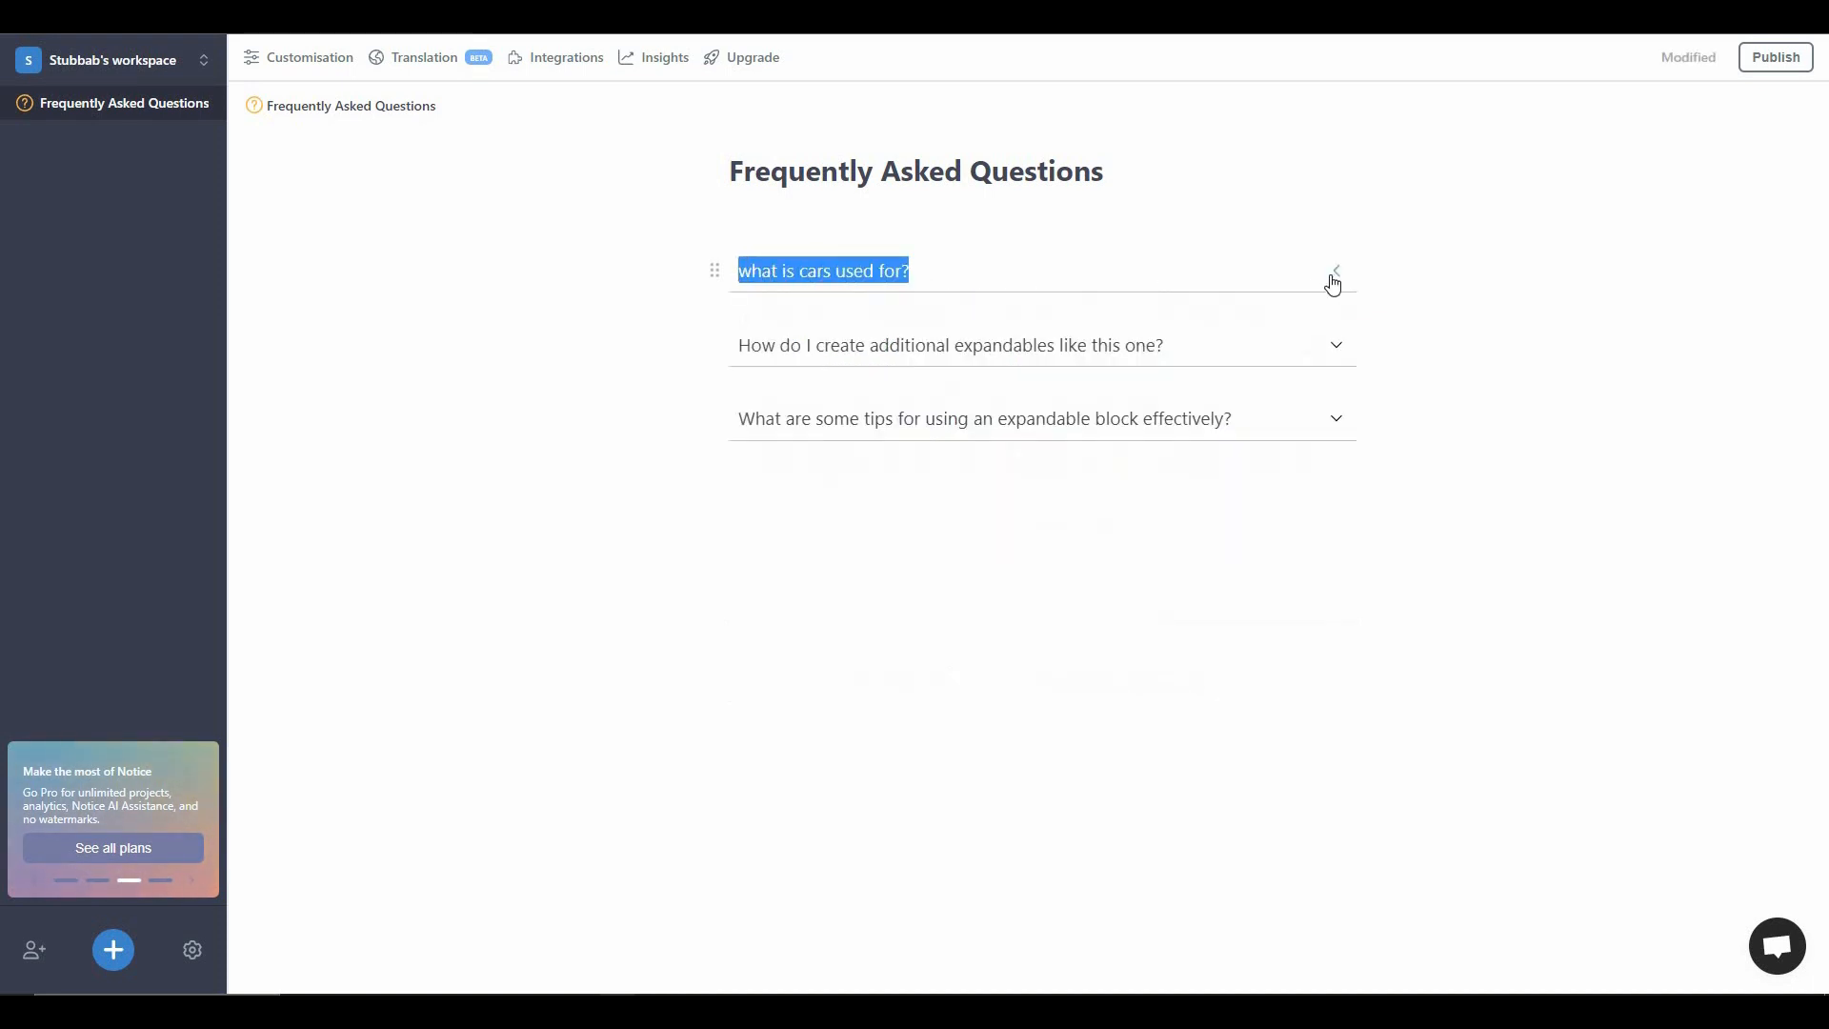
{"action": "left_click", "coordinate": [965, 379]}
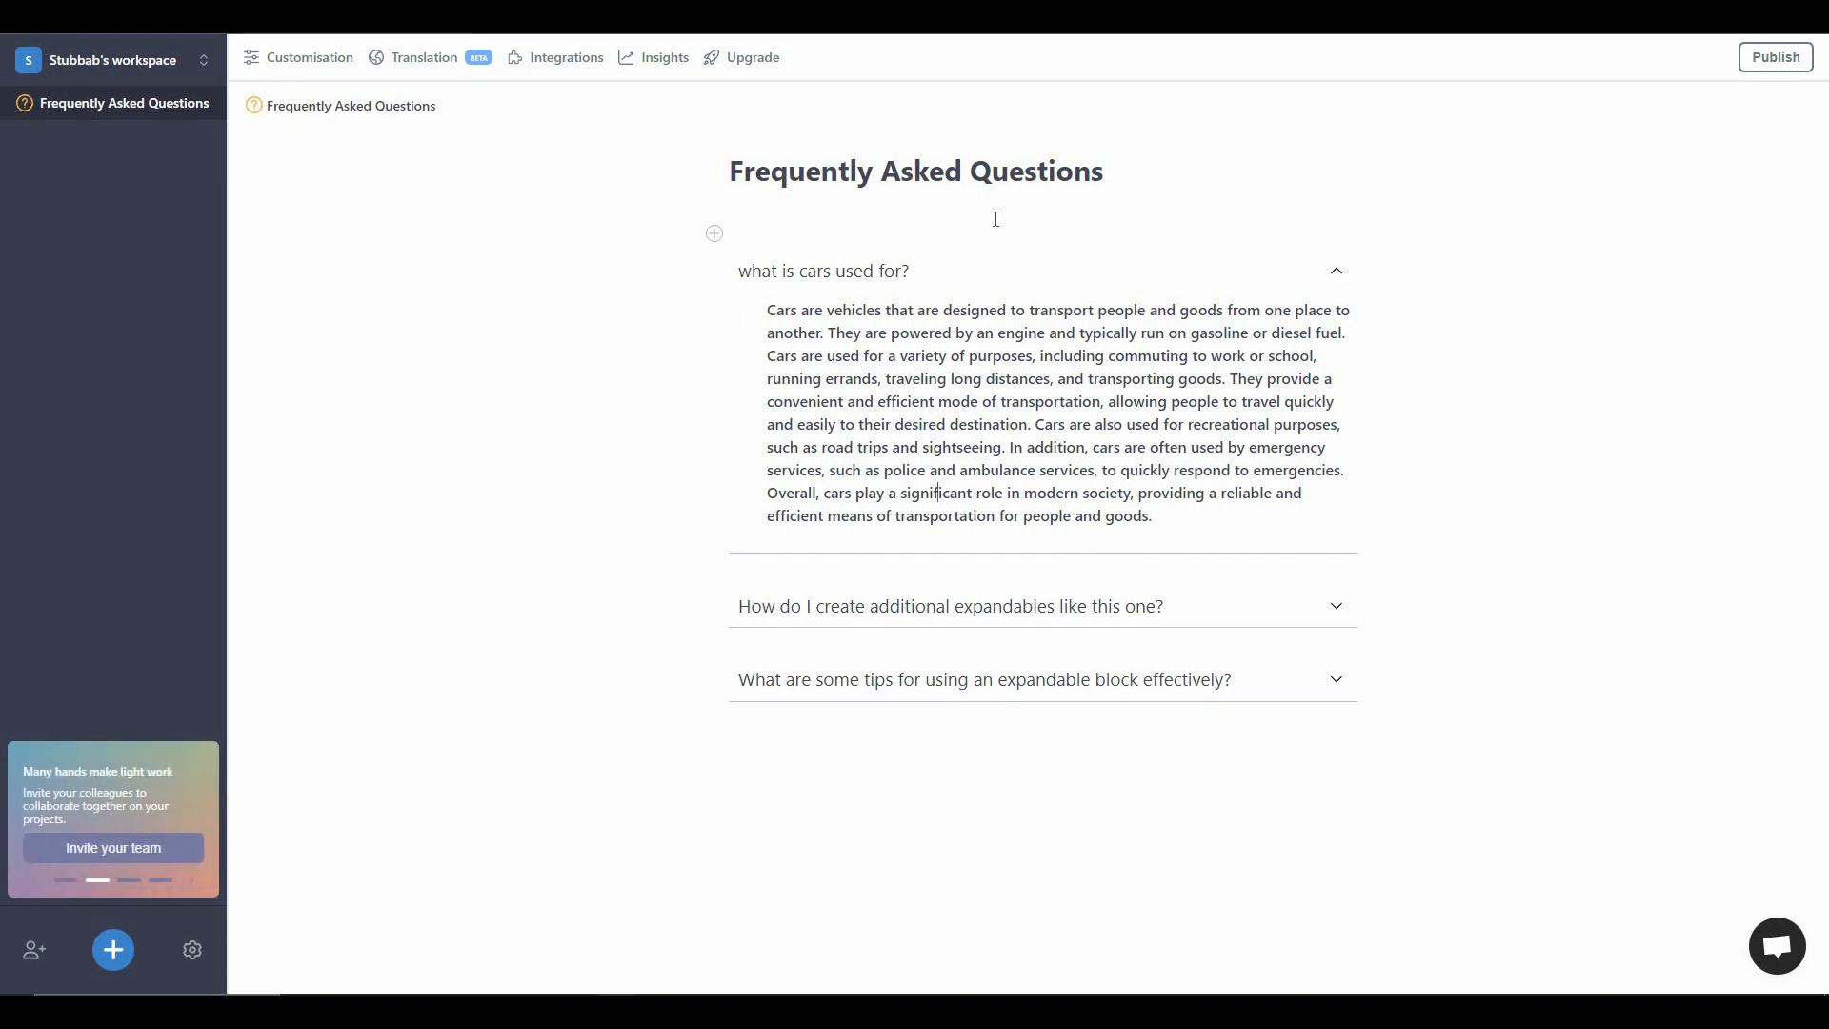
{"action": "left_click_drag", "start_coordinate": [1101, 190], "coordinate": [743, 176]}
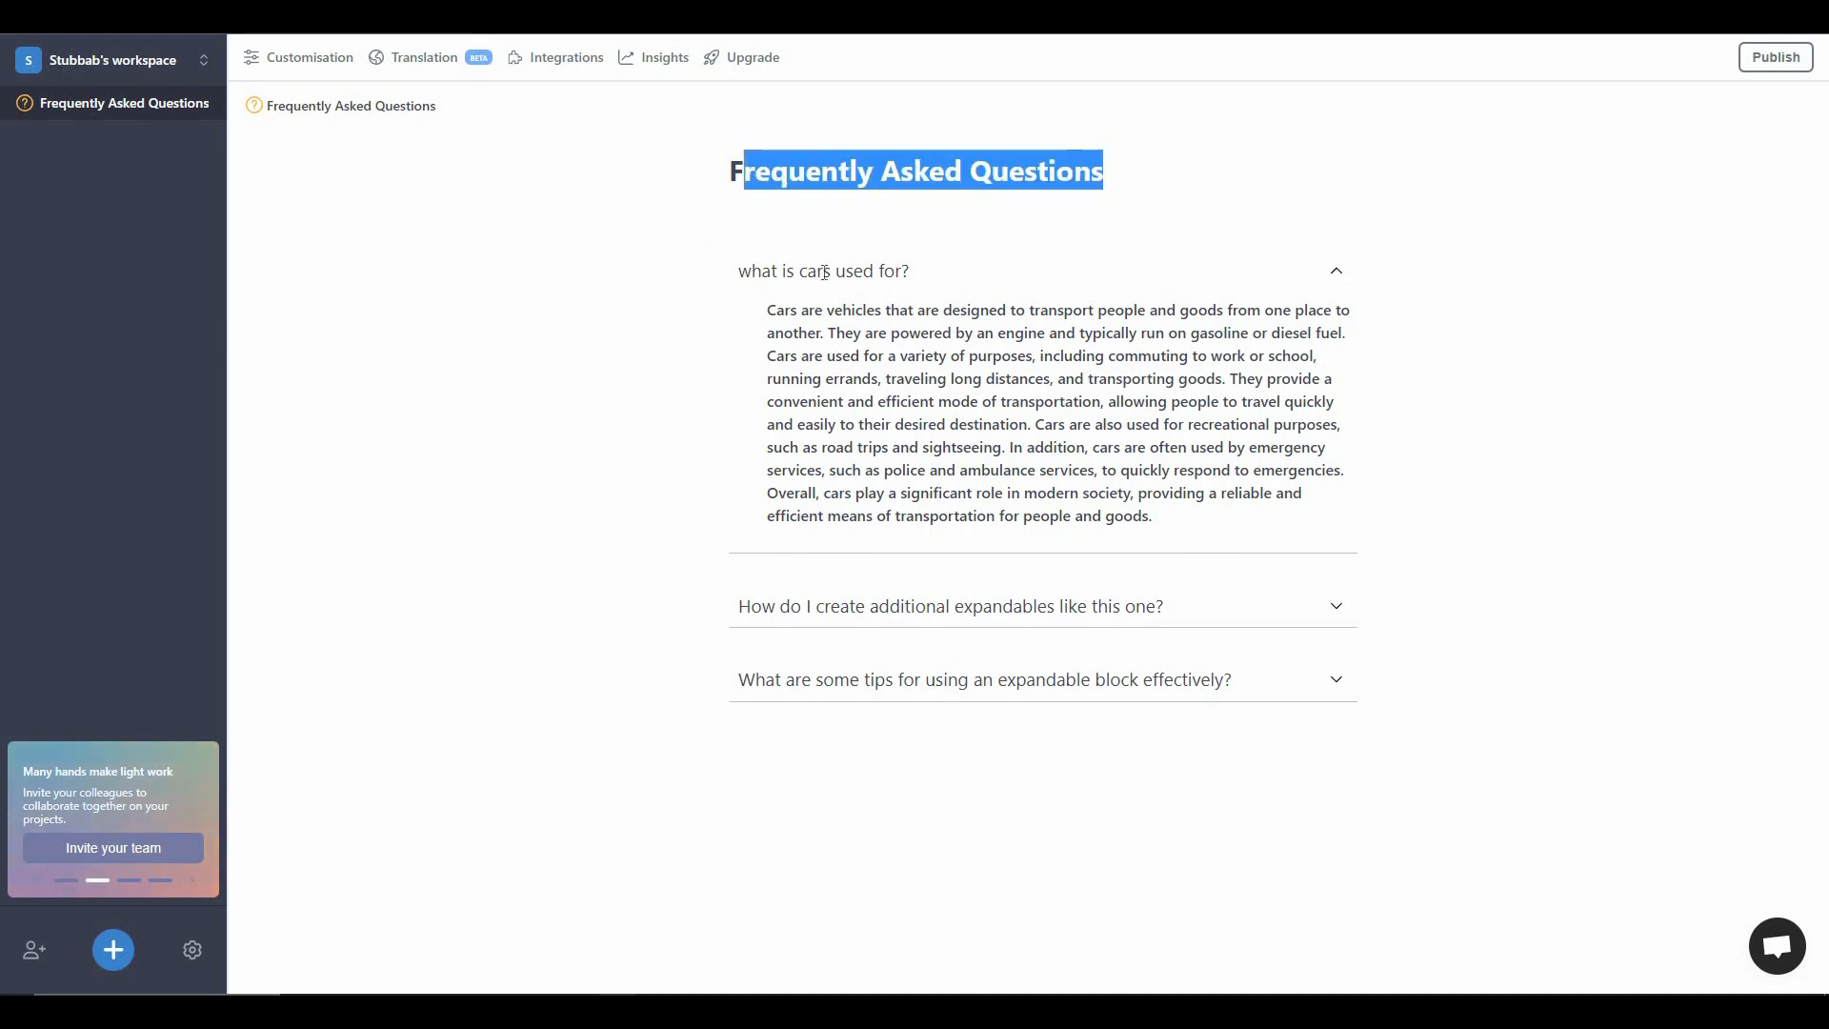
{"action": "left_click", "coordinate": [1338, 276]}
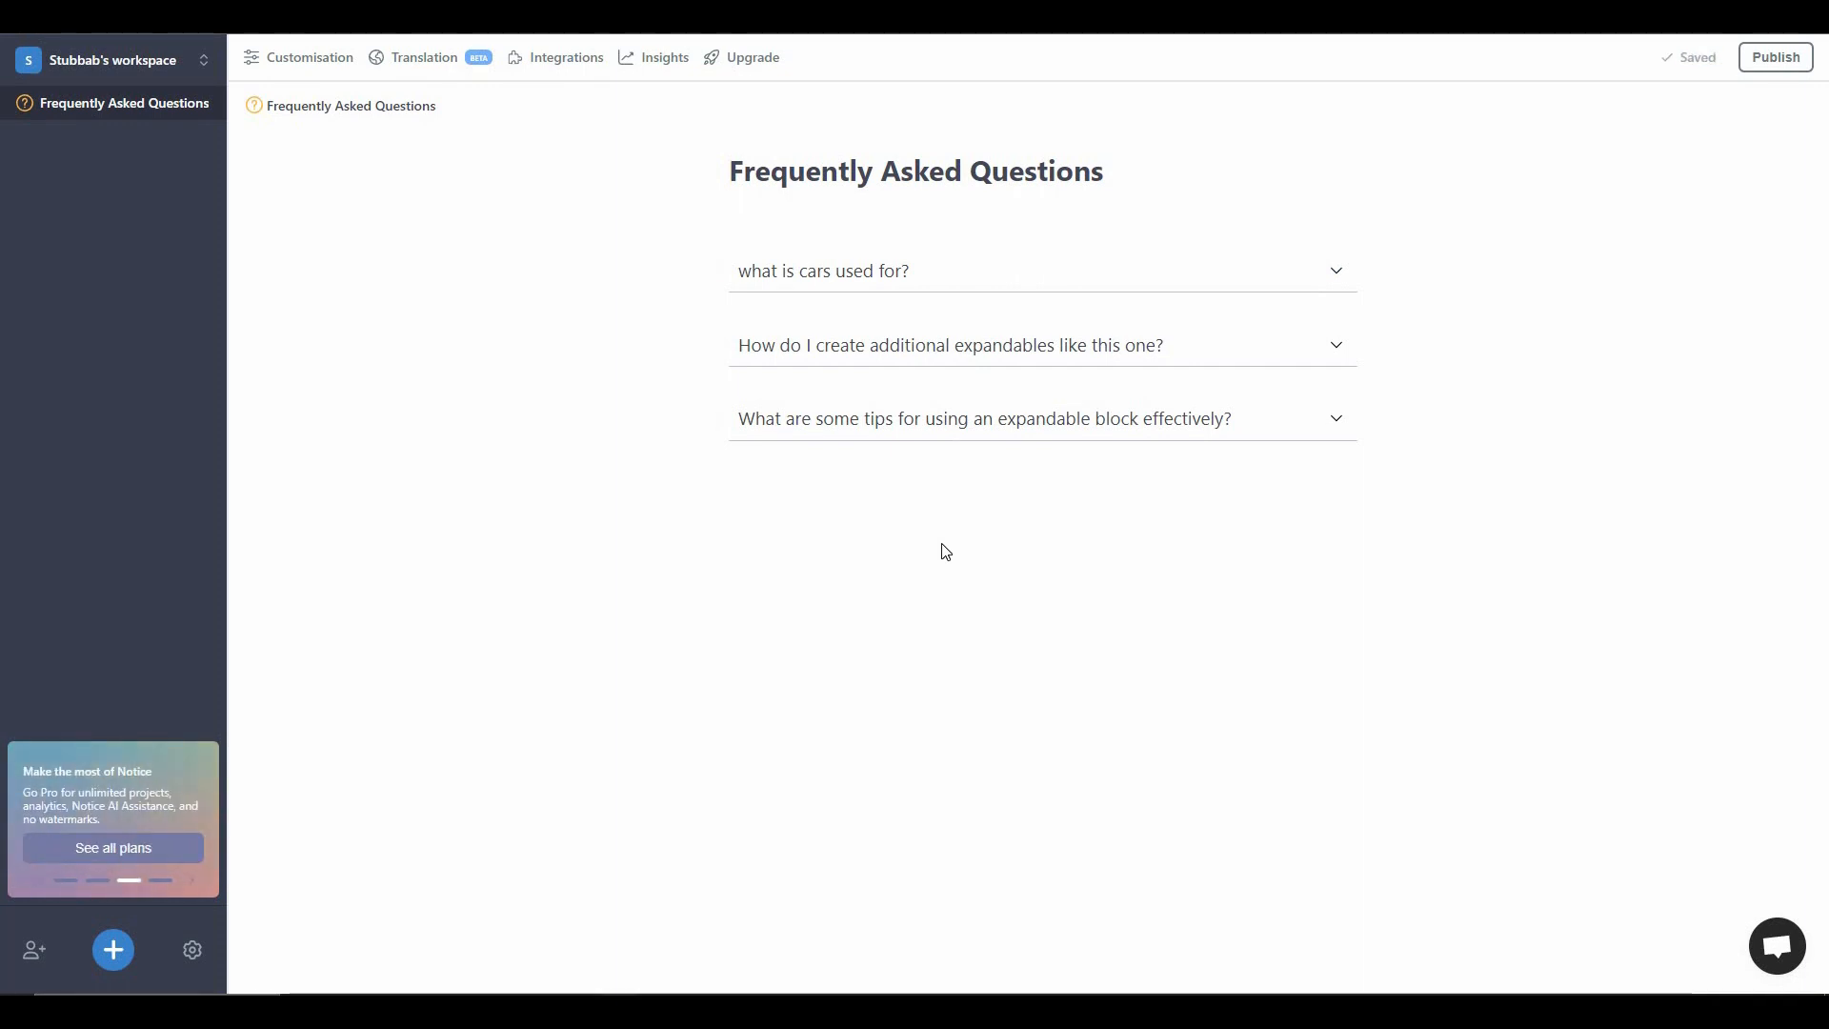
- Add a Paragraph block below the last expandable question containing the text "hellow world"
{"action": "left_click", "coordinate": [749, 494]}
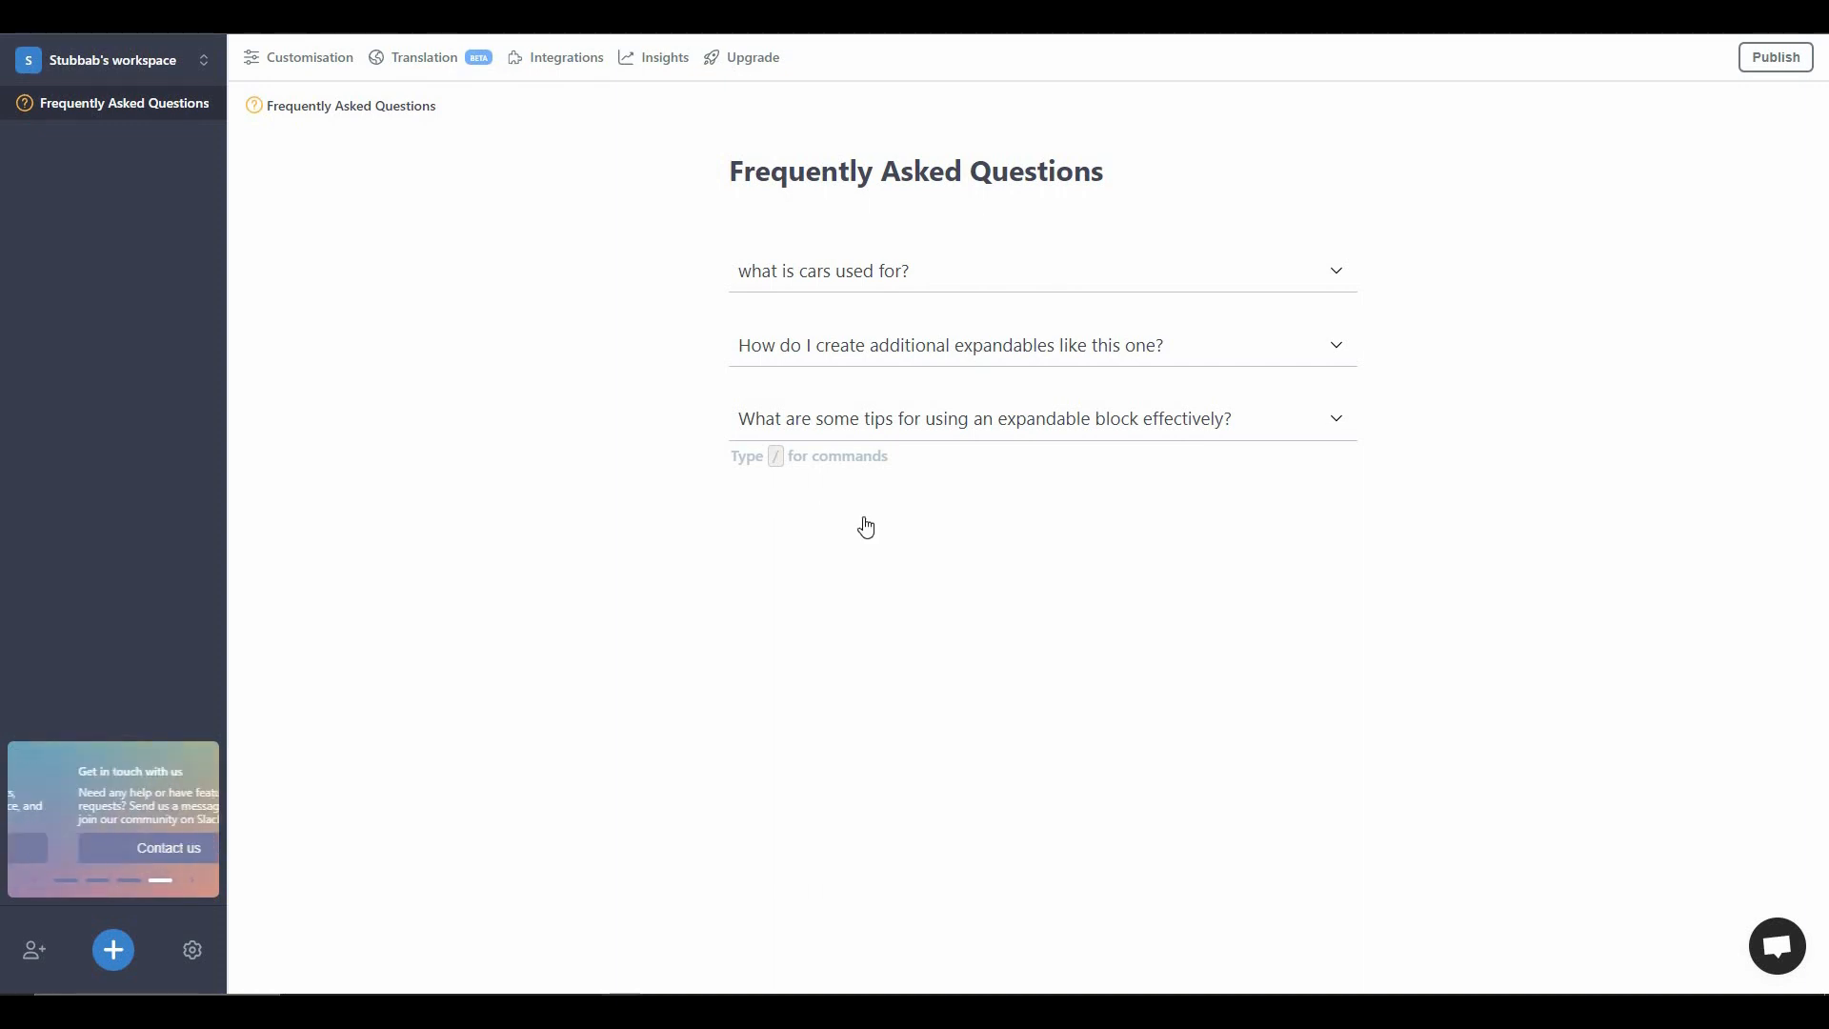
{"action": "type", "text": "/"}
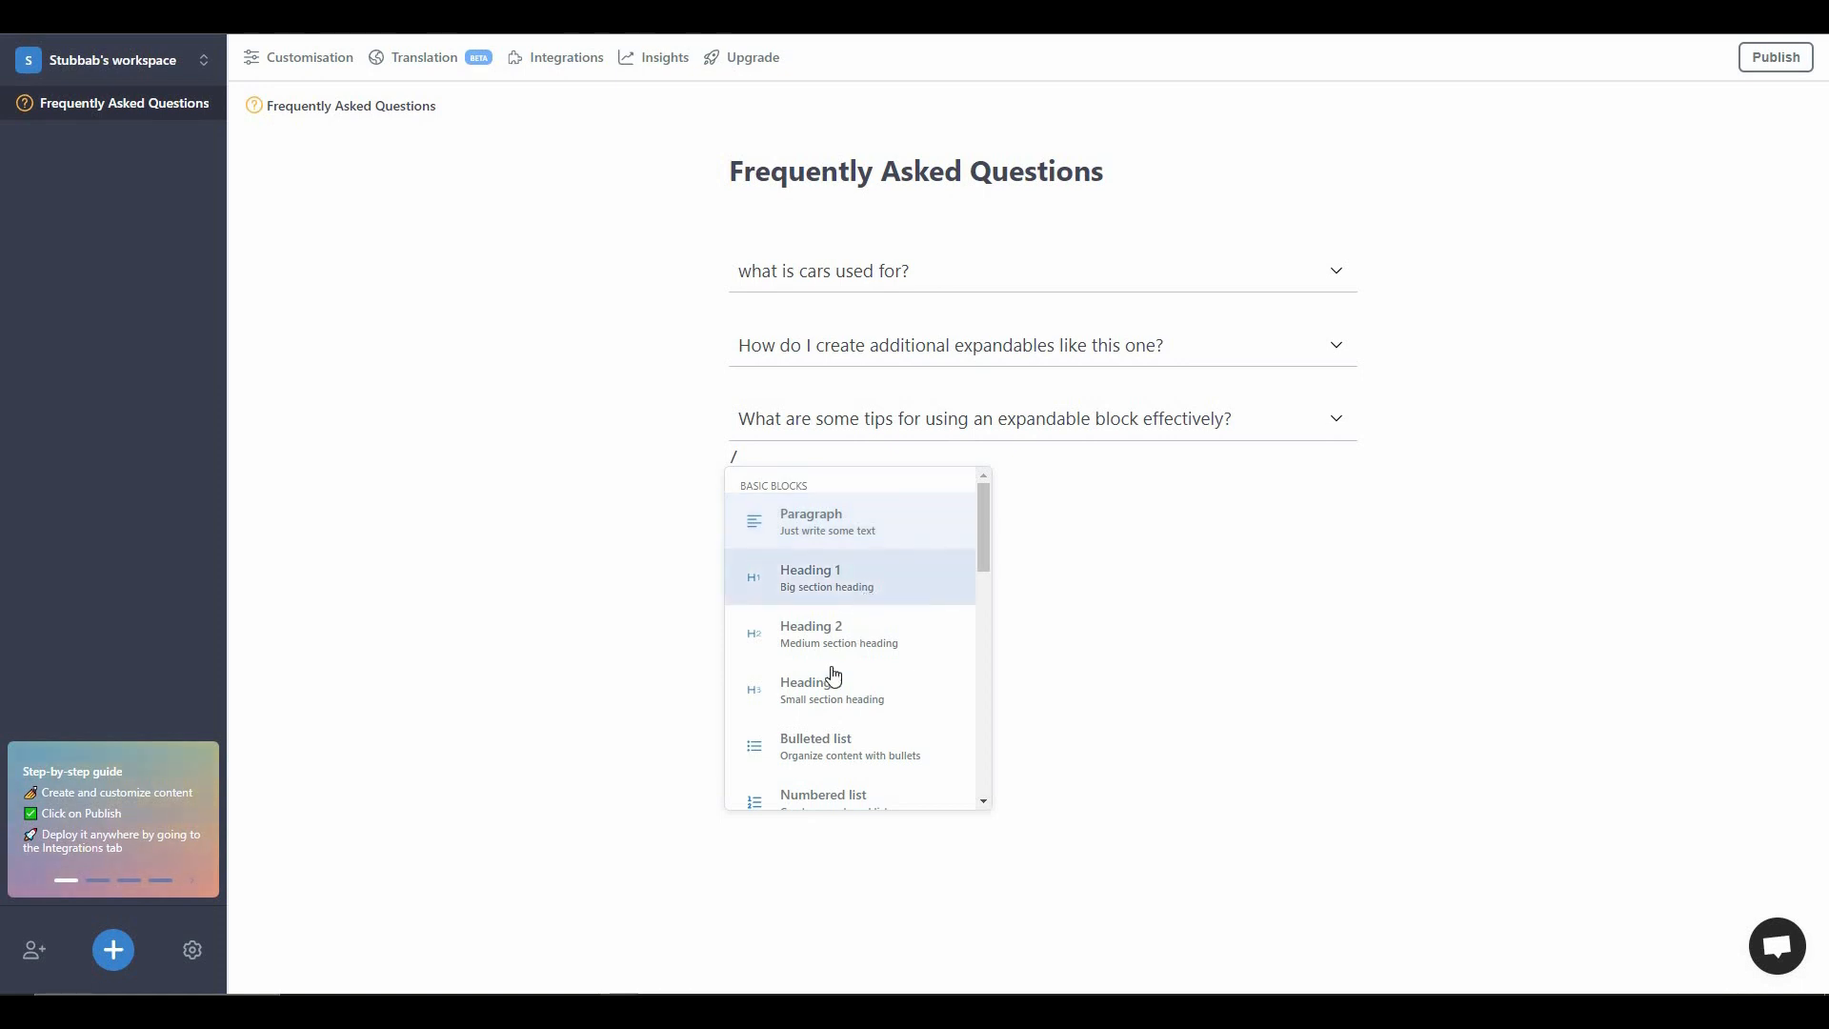
{"action": "scroll", "coordinate": [881, 678], "scroll_direction": "down", "scroll_amount": 1}
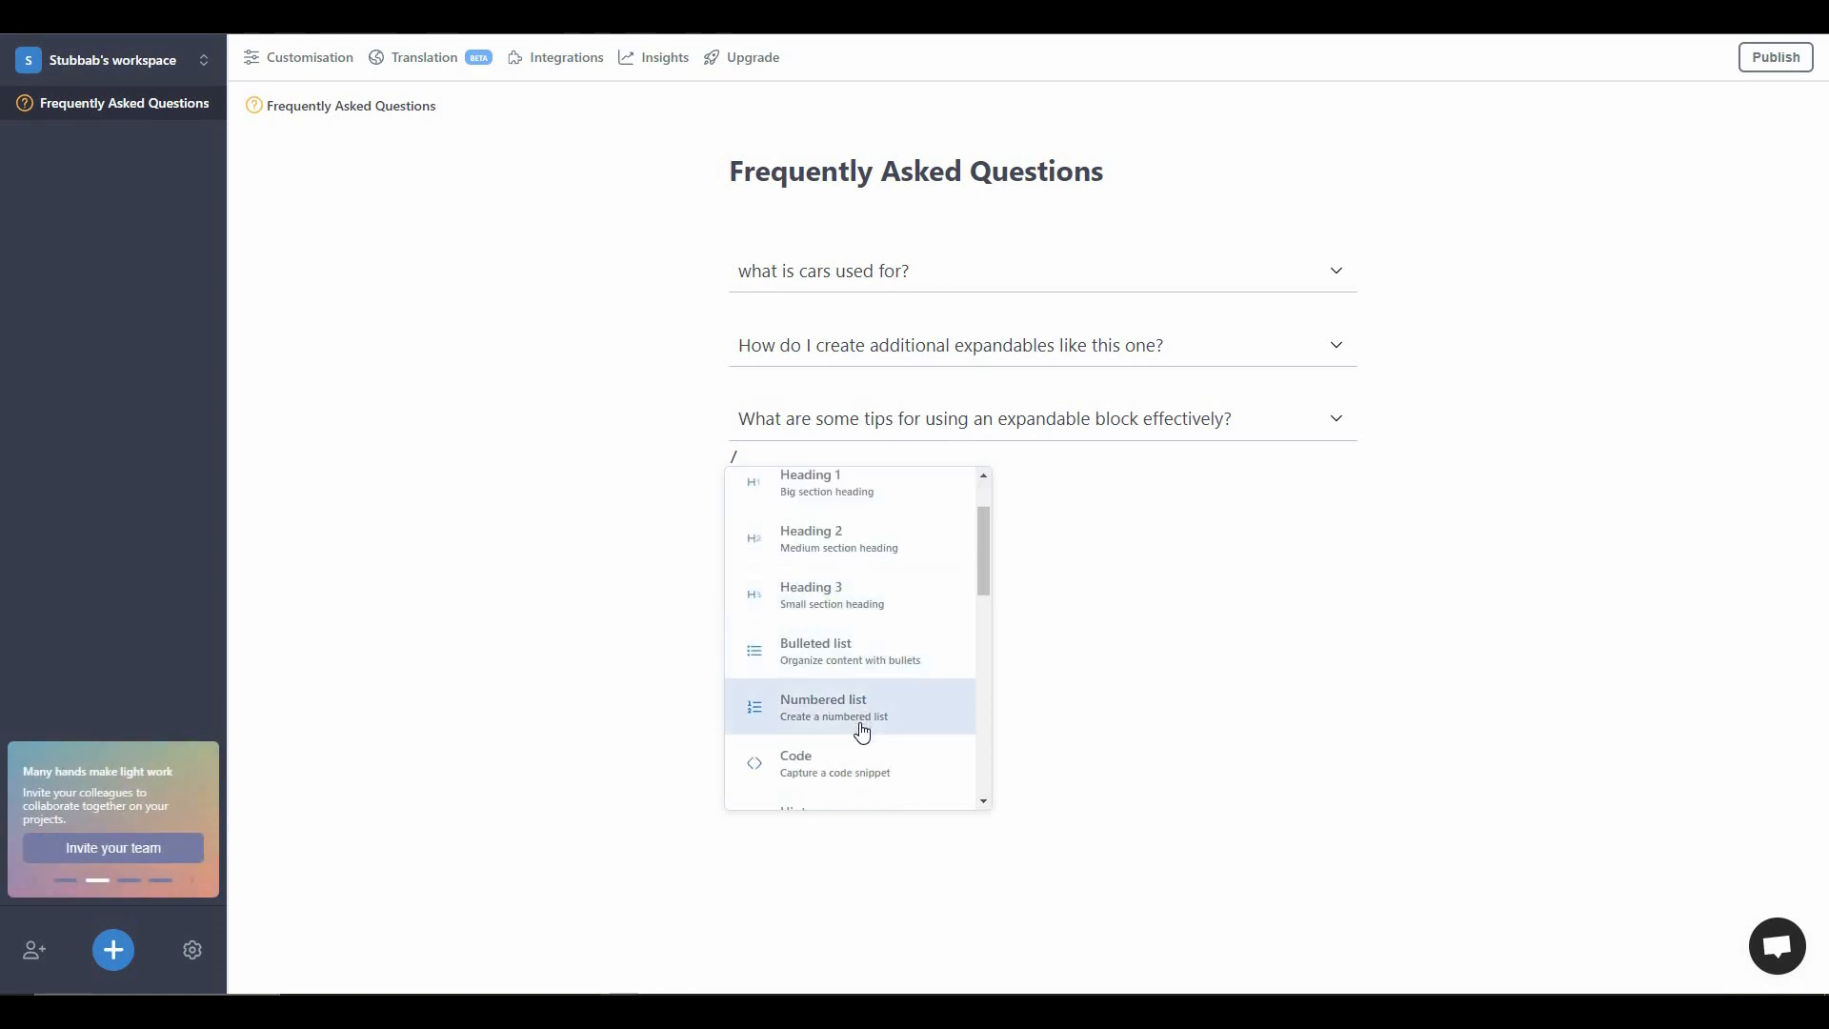
{"action": "scroll", "coordinate": [858, 724], "scroll_direction": "down", "scroll_amount": 1}
{"action": "scroll", "coordinate": [871, 724], "scroll_direction": "down", "scroll_amount": 4}
{"action": "scroll", "coordinate": [867, 724], "scroll_direction": "down", "scroll_amount": 3}
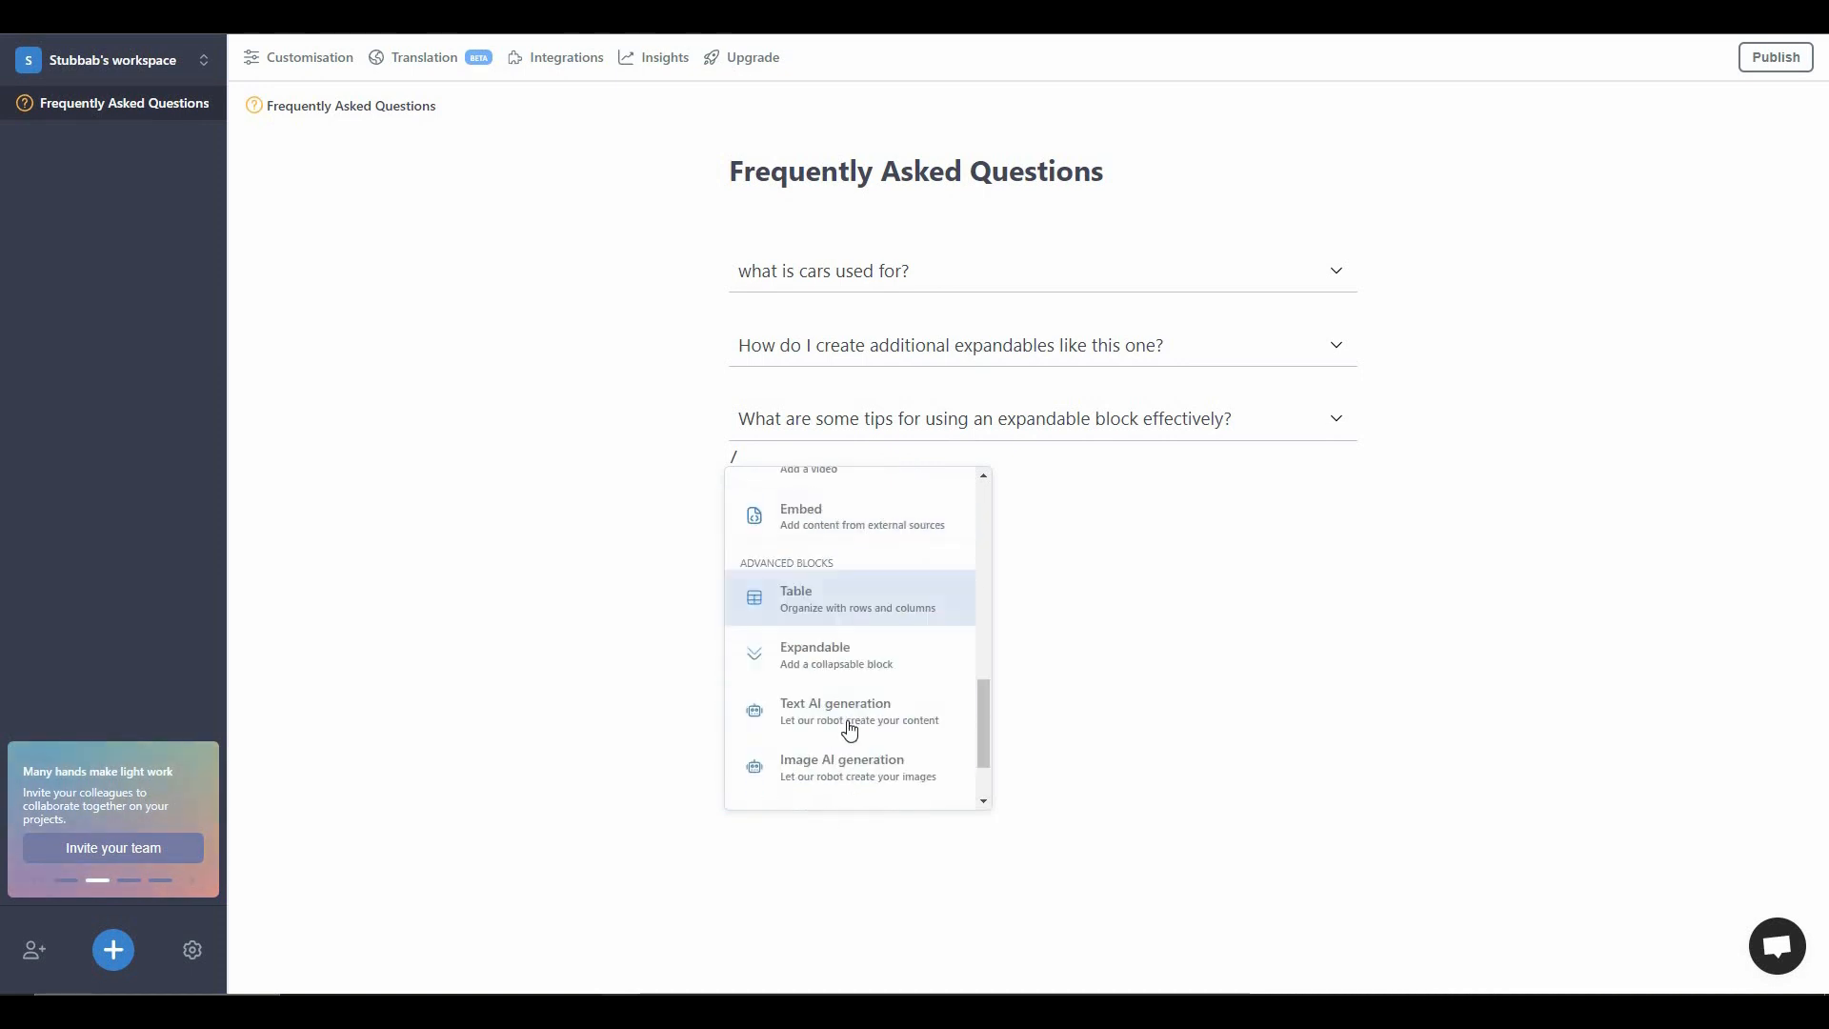
{"action": "scroll", "coordinate": [875, 753], "scroll_direction": "up", "scroll_amount": 8}
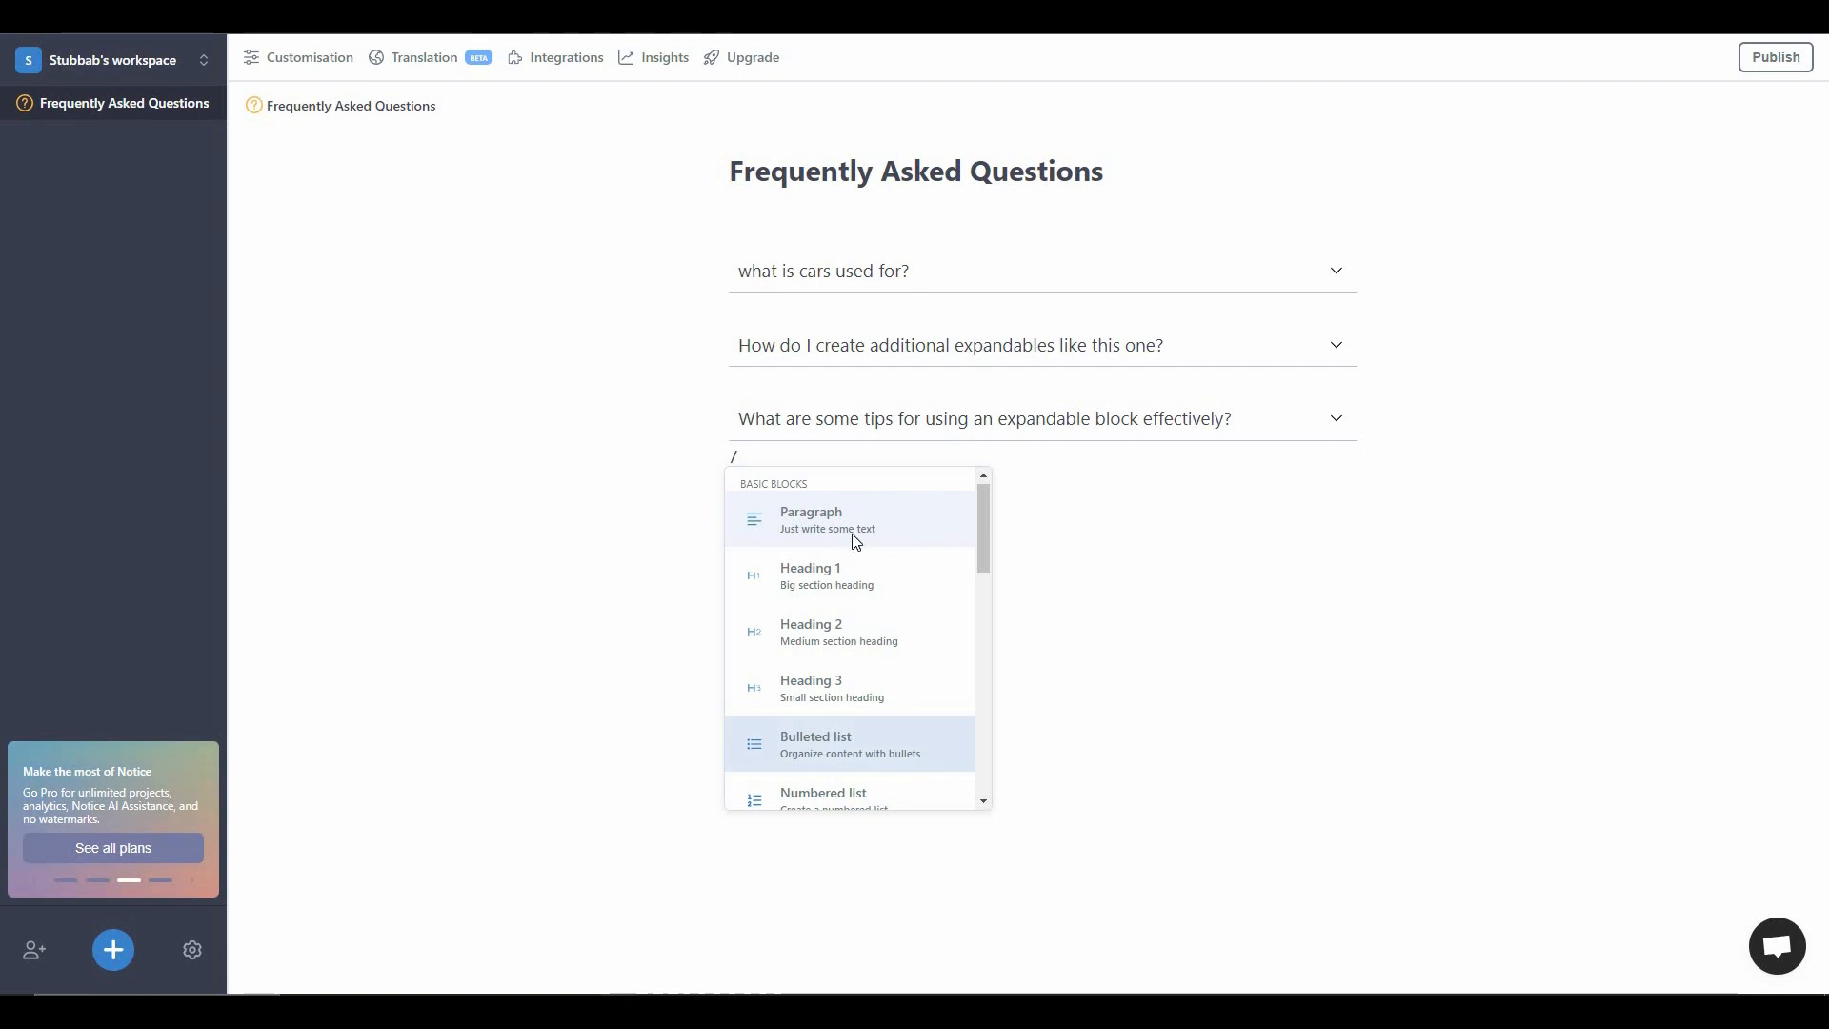
{"action": "left_click", "coordinate": [854, 541]}
{"action": "type", "text": "hellow world"}
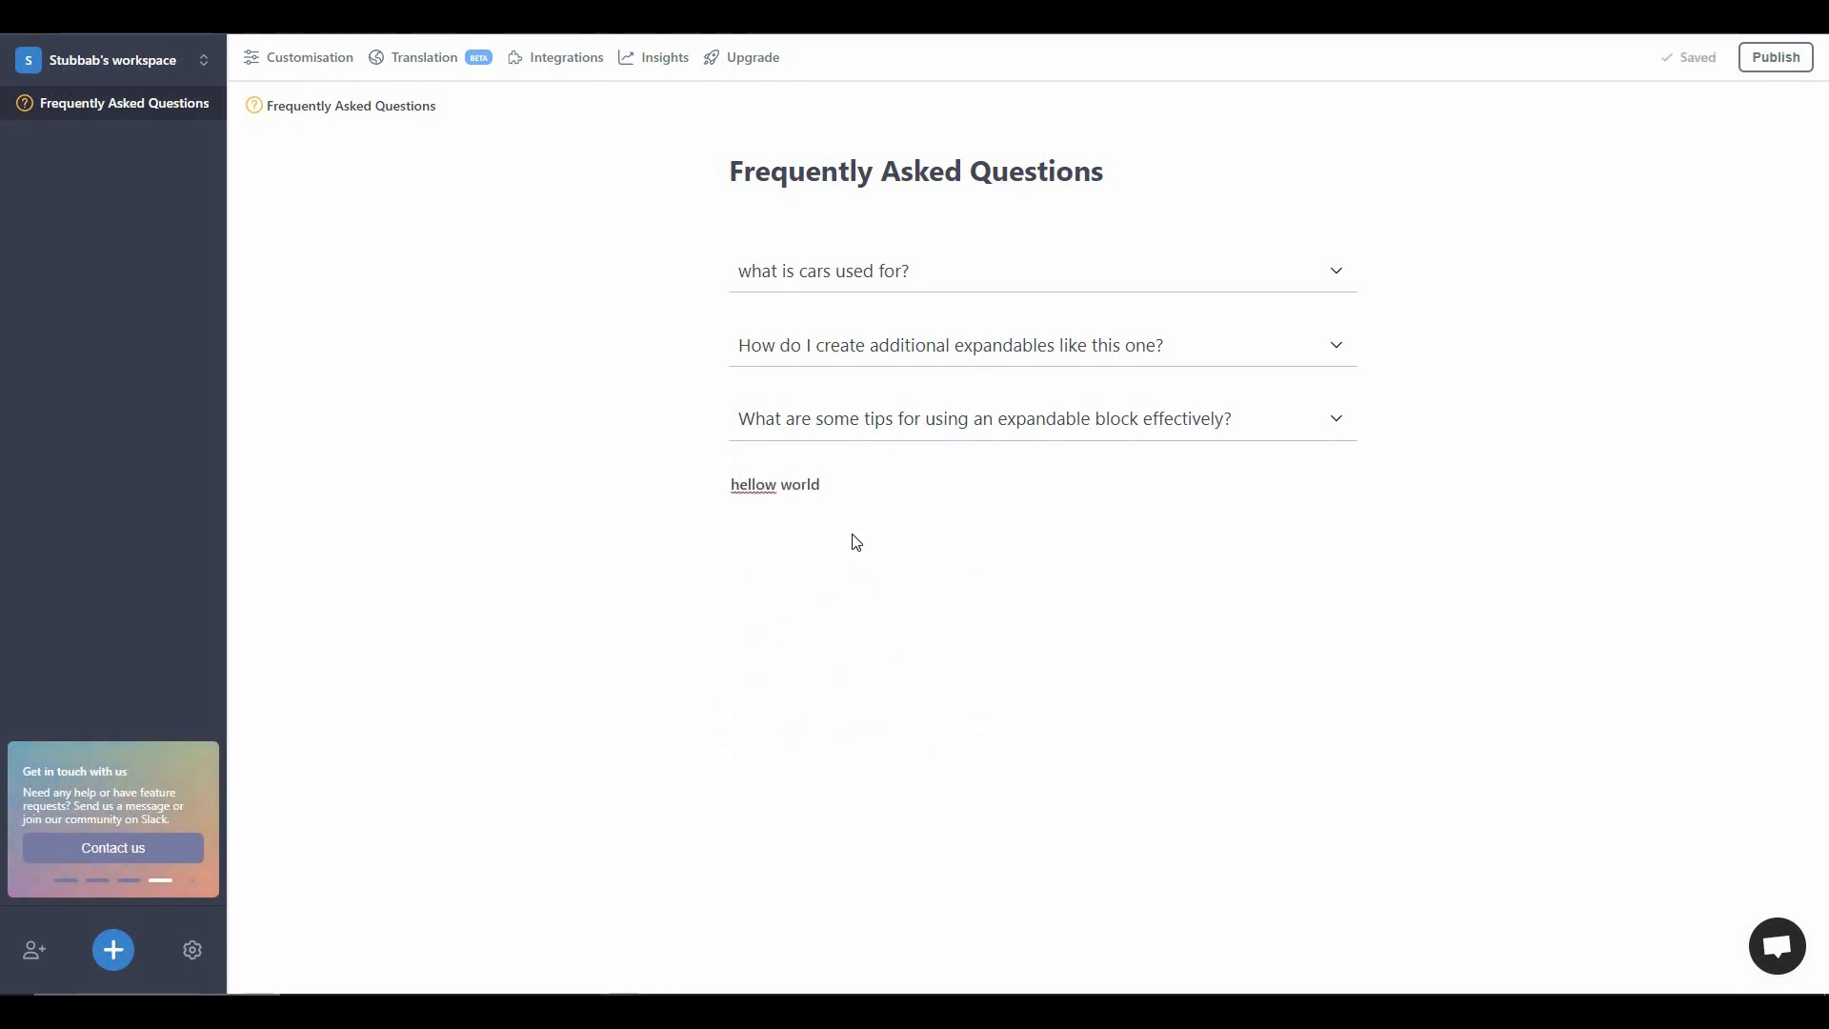
- Add a bulleted list below the paragraph with the items "hi" and "hello", and end the list
{"action": "key", "text": "Return"}
{"action": "type", "text": "/"}
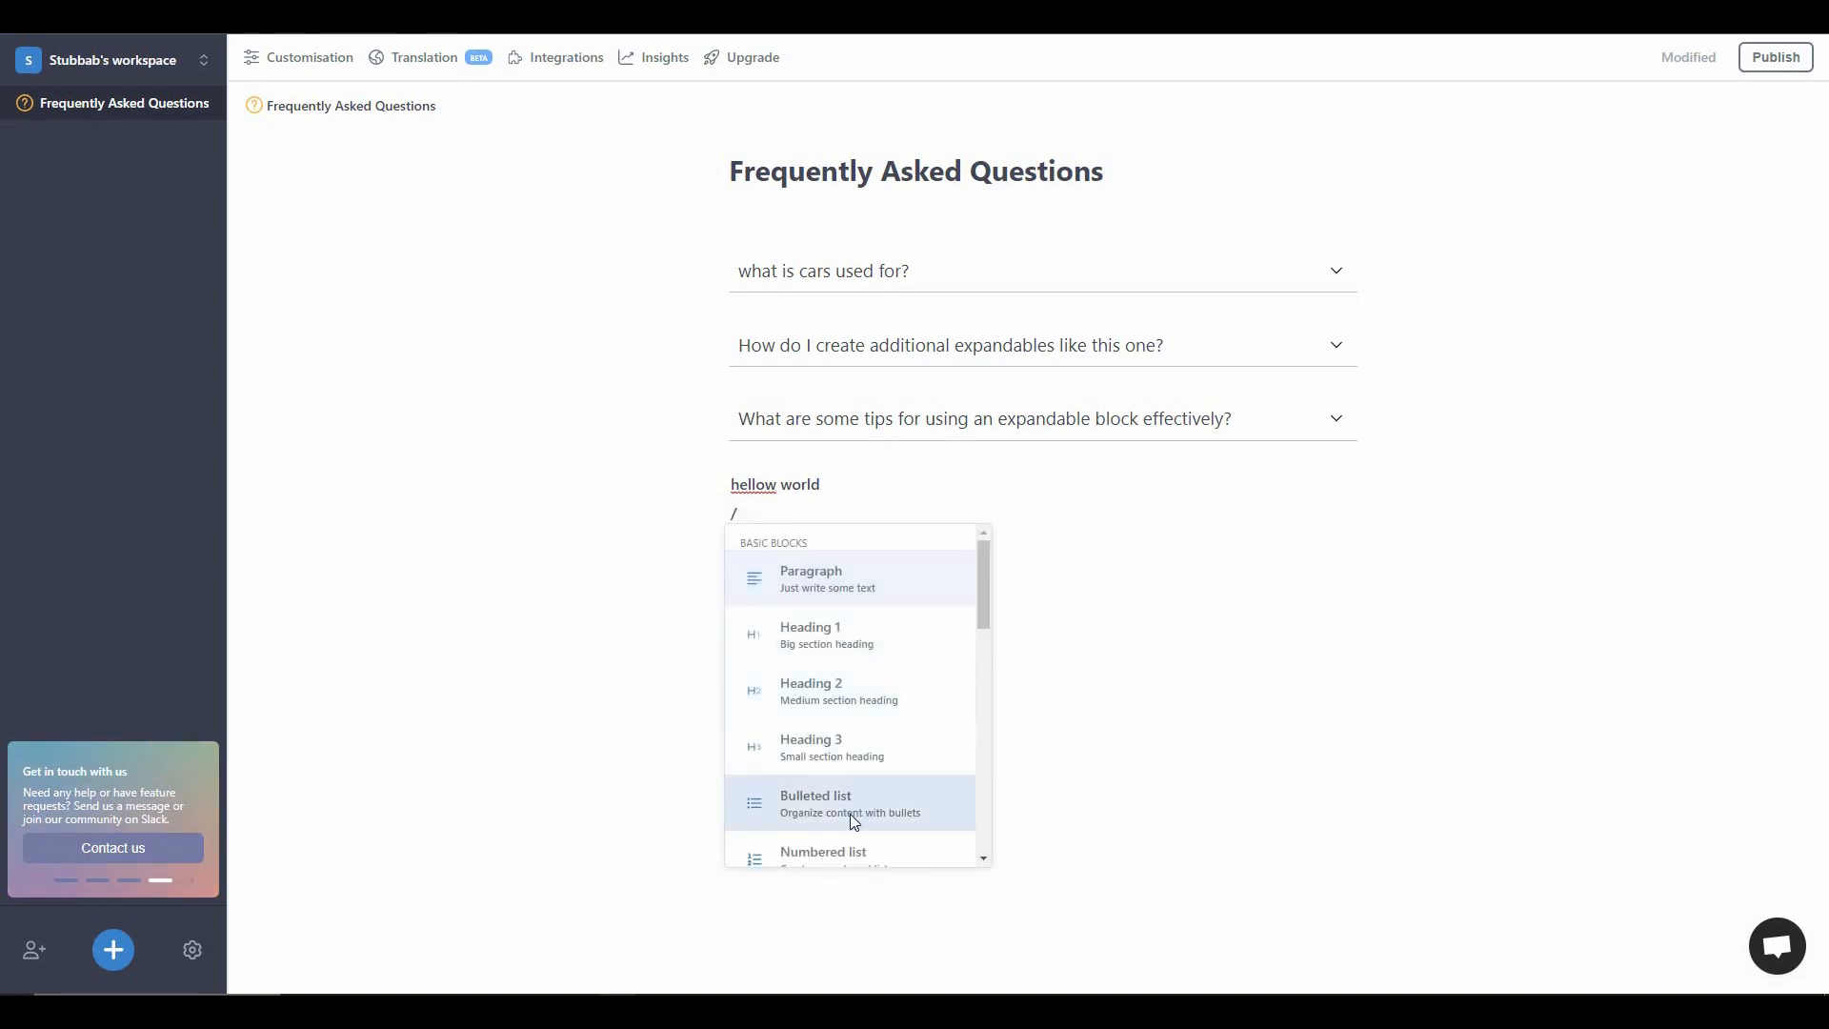
{"action": "left_click", "coordinate": [850, 810]}
{"action": "type", "text": "hi "}
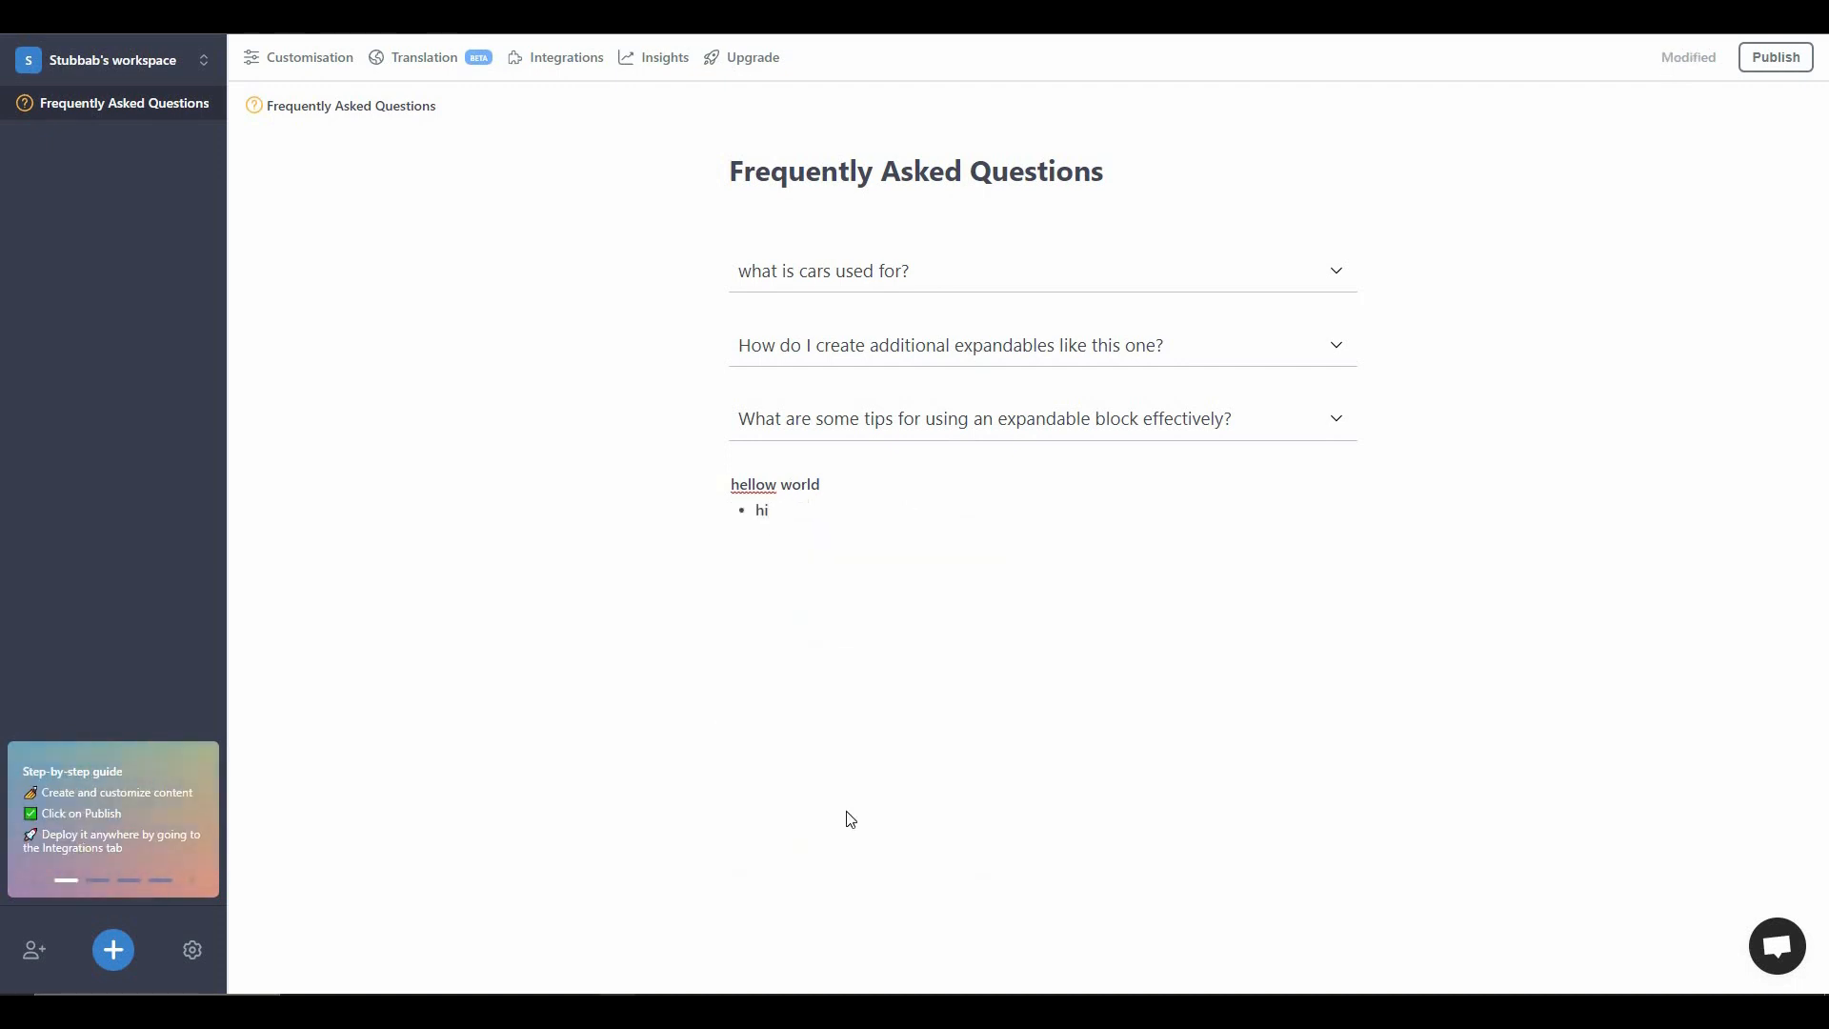
{"action": "type", "text": "hello"}
{"action": "key", "text": "Return"}
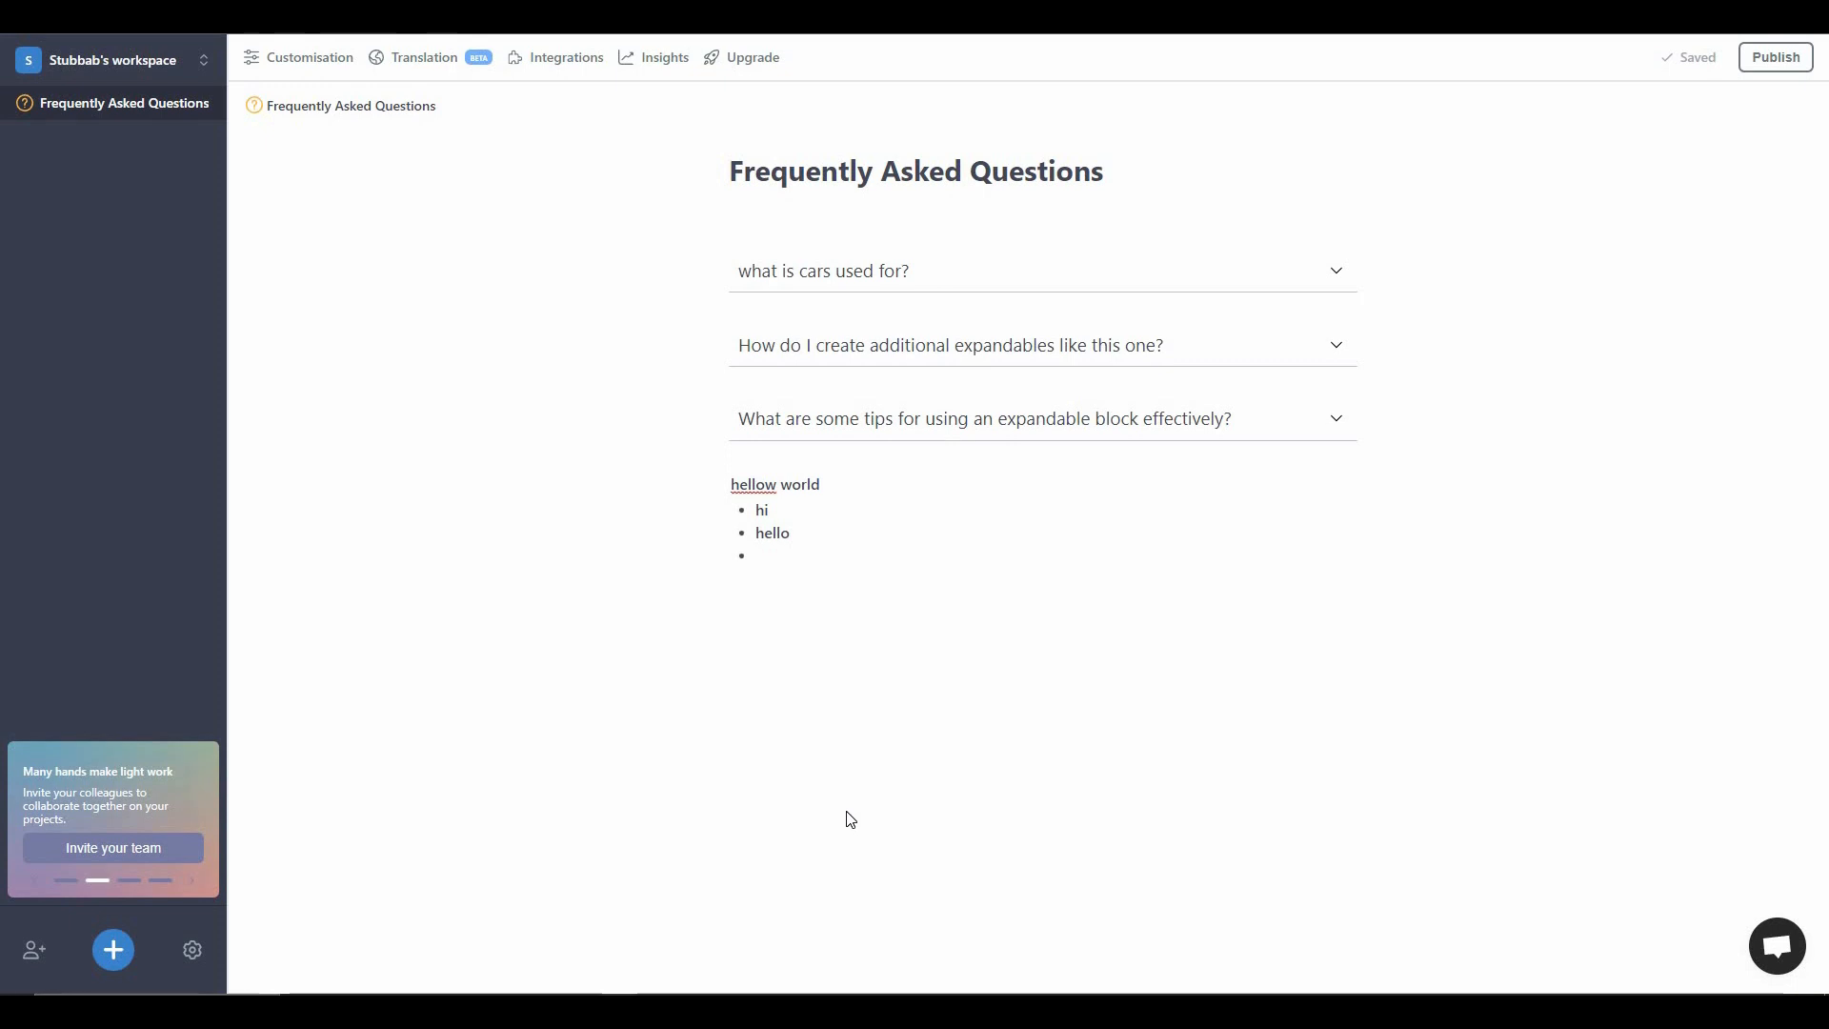
{"action": "key", "text": "BackSpace"}
- Add a numbered list below the bullets with the items "hghg", "hgh", "fgf" and "gffg", and end the list
{"action": "type", "text": "/"}
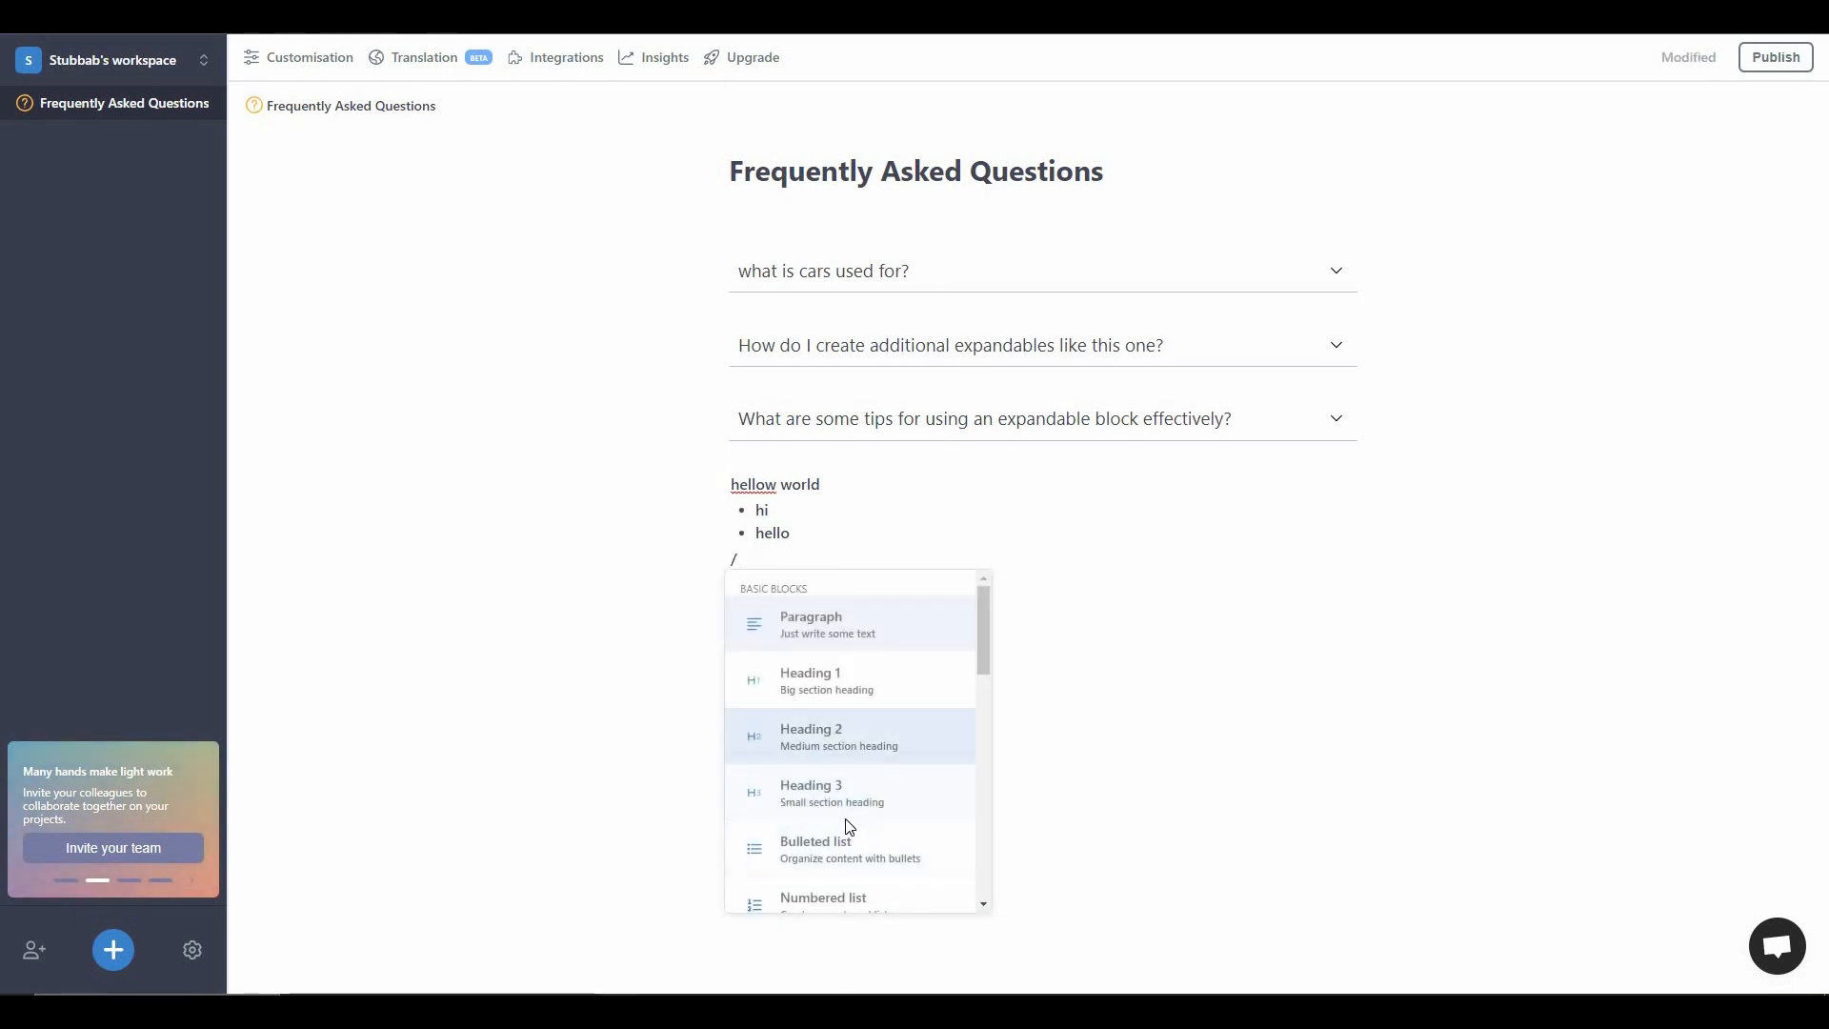
{"action": "scroll", "coordinate": [848, 825], "scroll_direction": "down", "scroll_amount": 1}
{"action": "left_click", "coordinate": [844, 819]}
{"action": "type", "text": "hghg"}
{"action": "key", "text": "Return"}
{"action": "type", "text": "hghfgf"}
{"action": "key", "text": "Return"}
{"action": "type", "text": "gffg"}
{"action": "key", "text": "Return"}
{"action": "key", "text": "Return"}
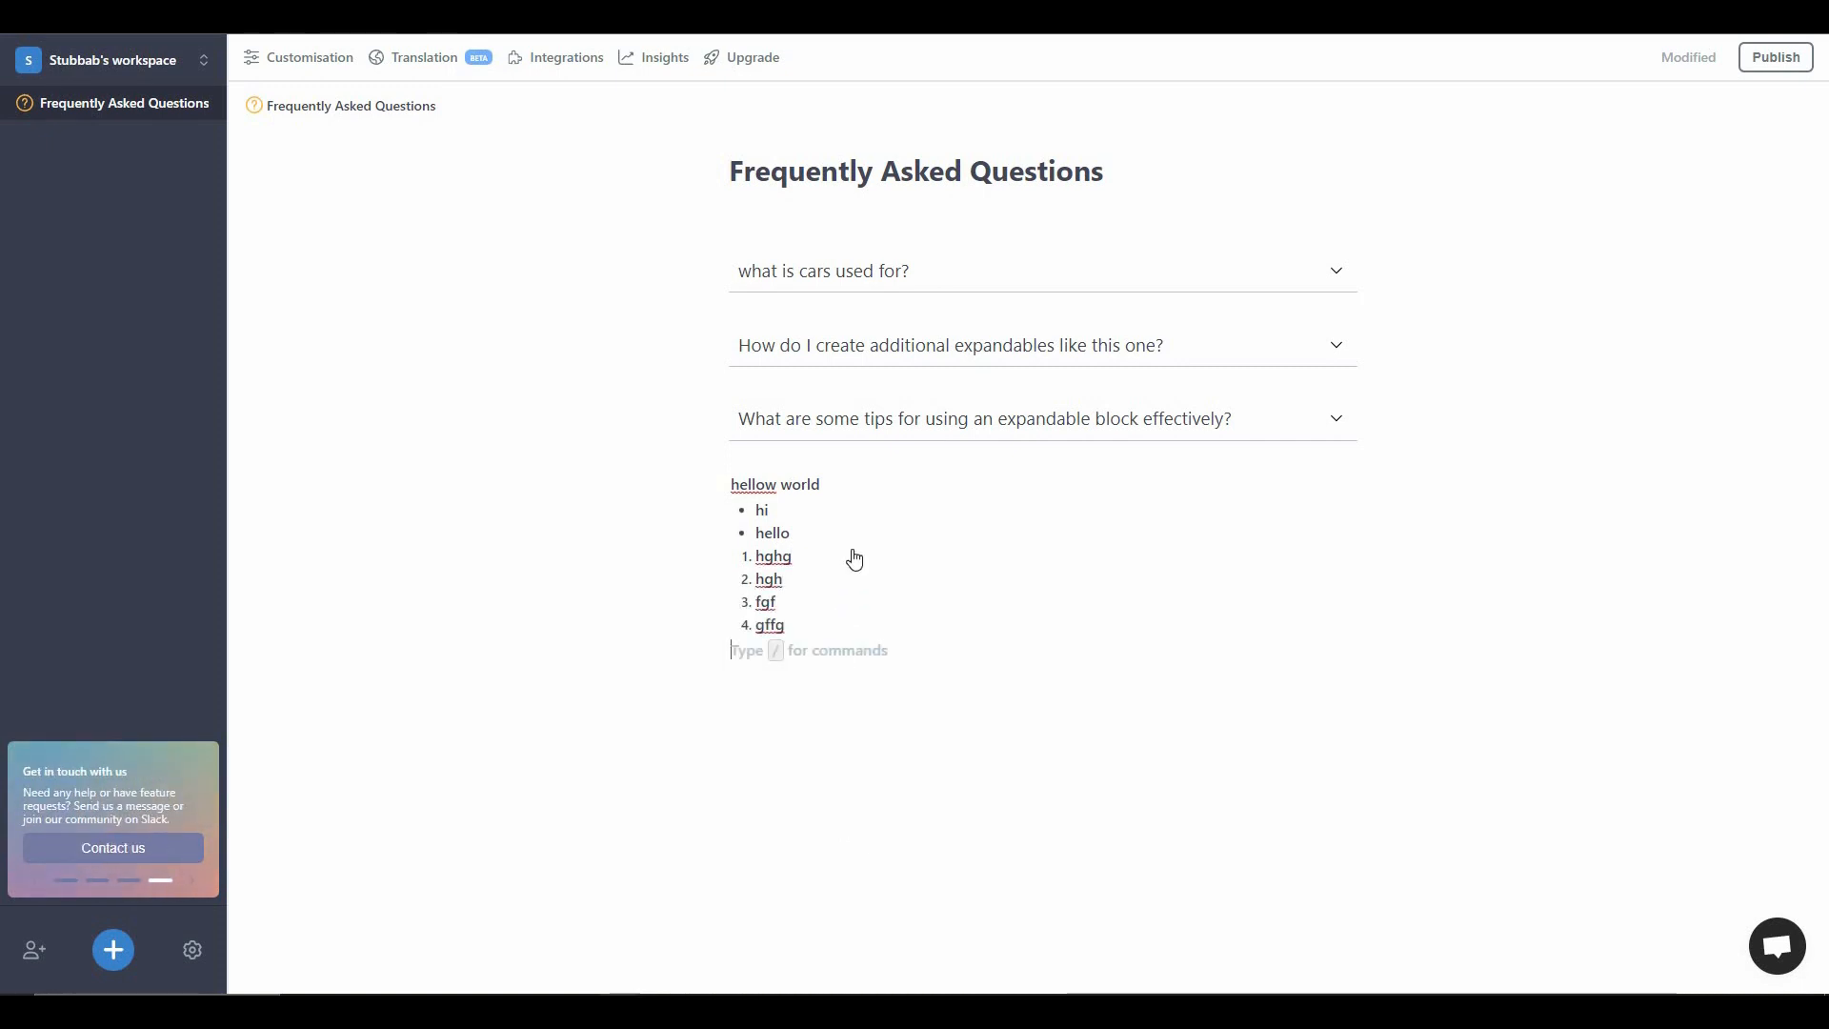
- Add an empty Quote block below the numbered list
{"action": "type", "text": "/"}
{"action": "scroll", "coordinate": [853, 552], "scroll_direction": "down", "scroll_amount": 5}
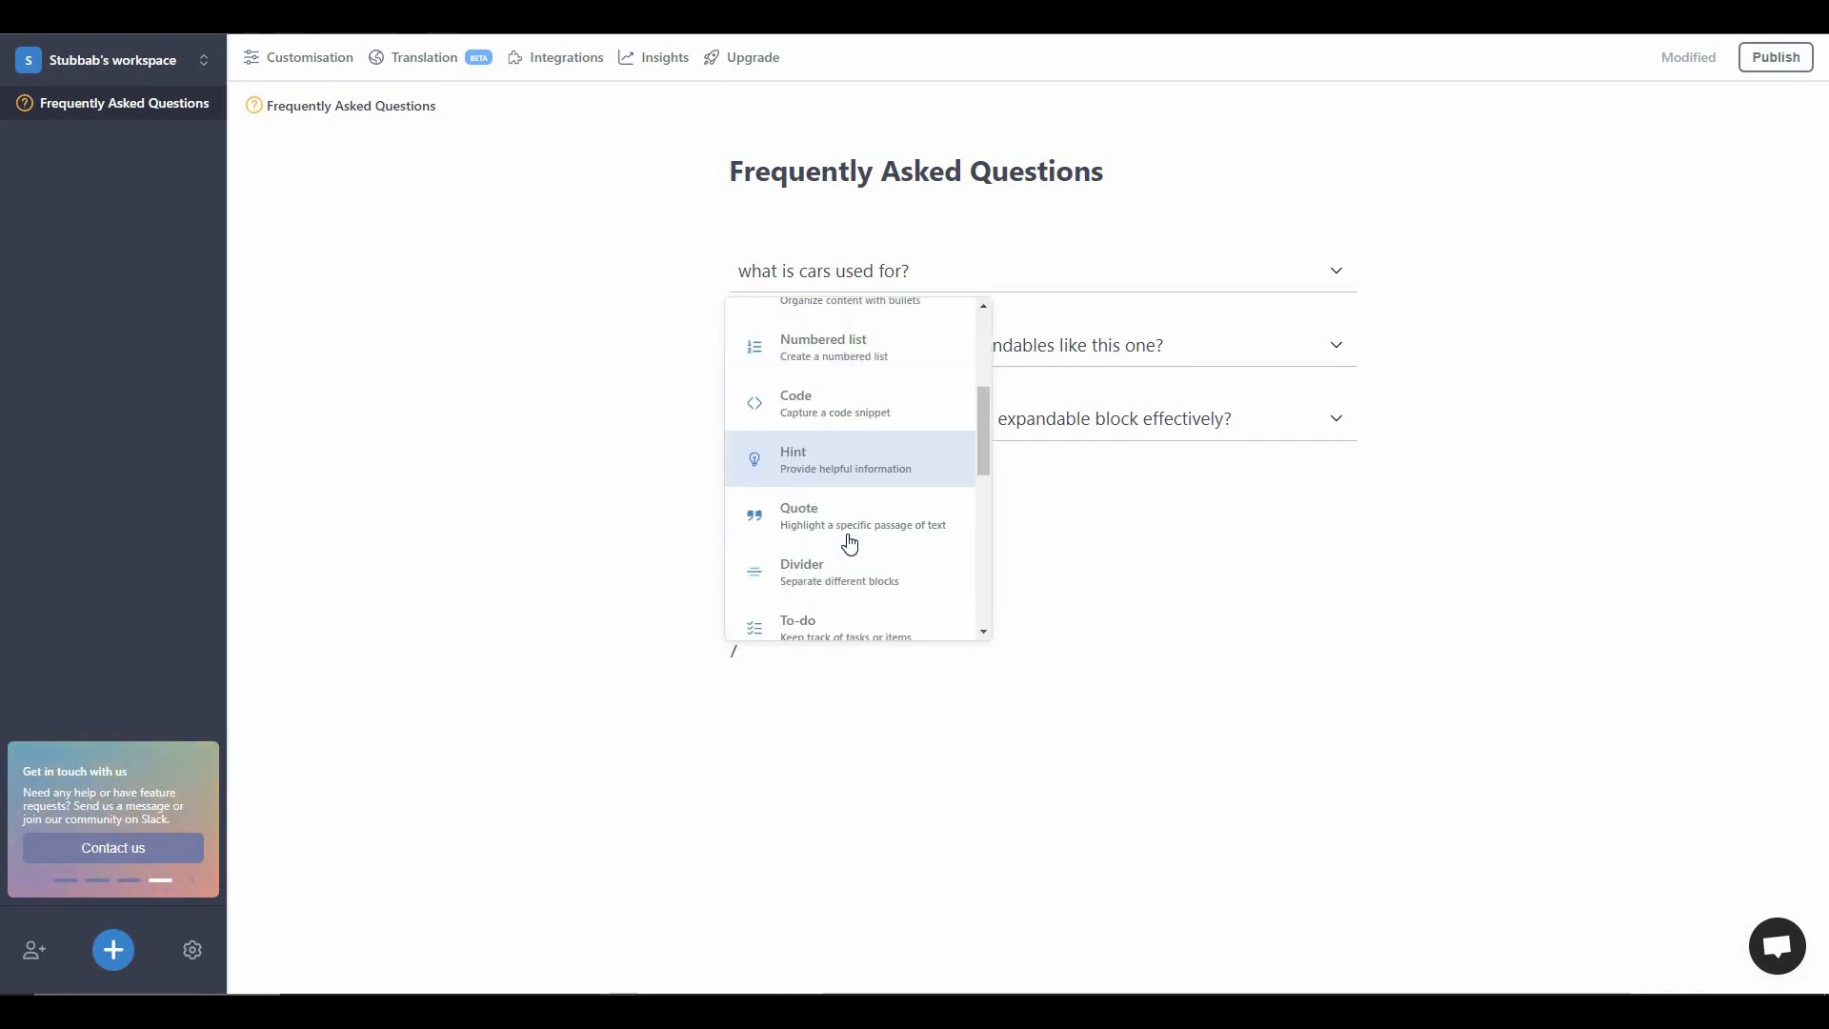
{"action": "key", "text": "BackSpace"}
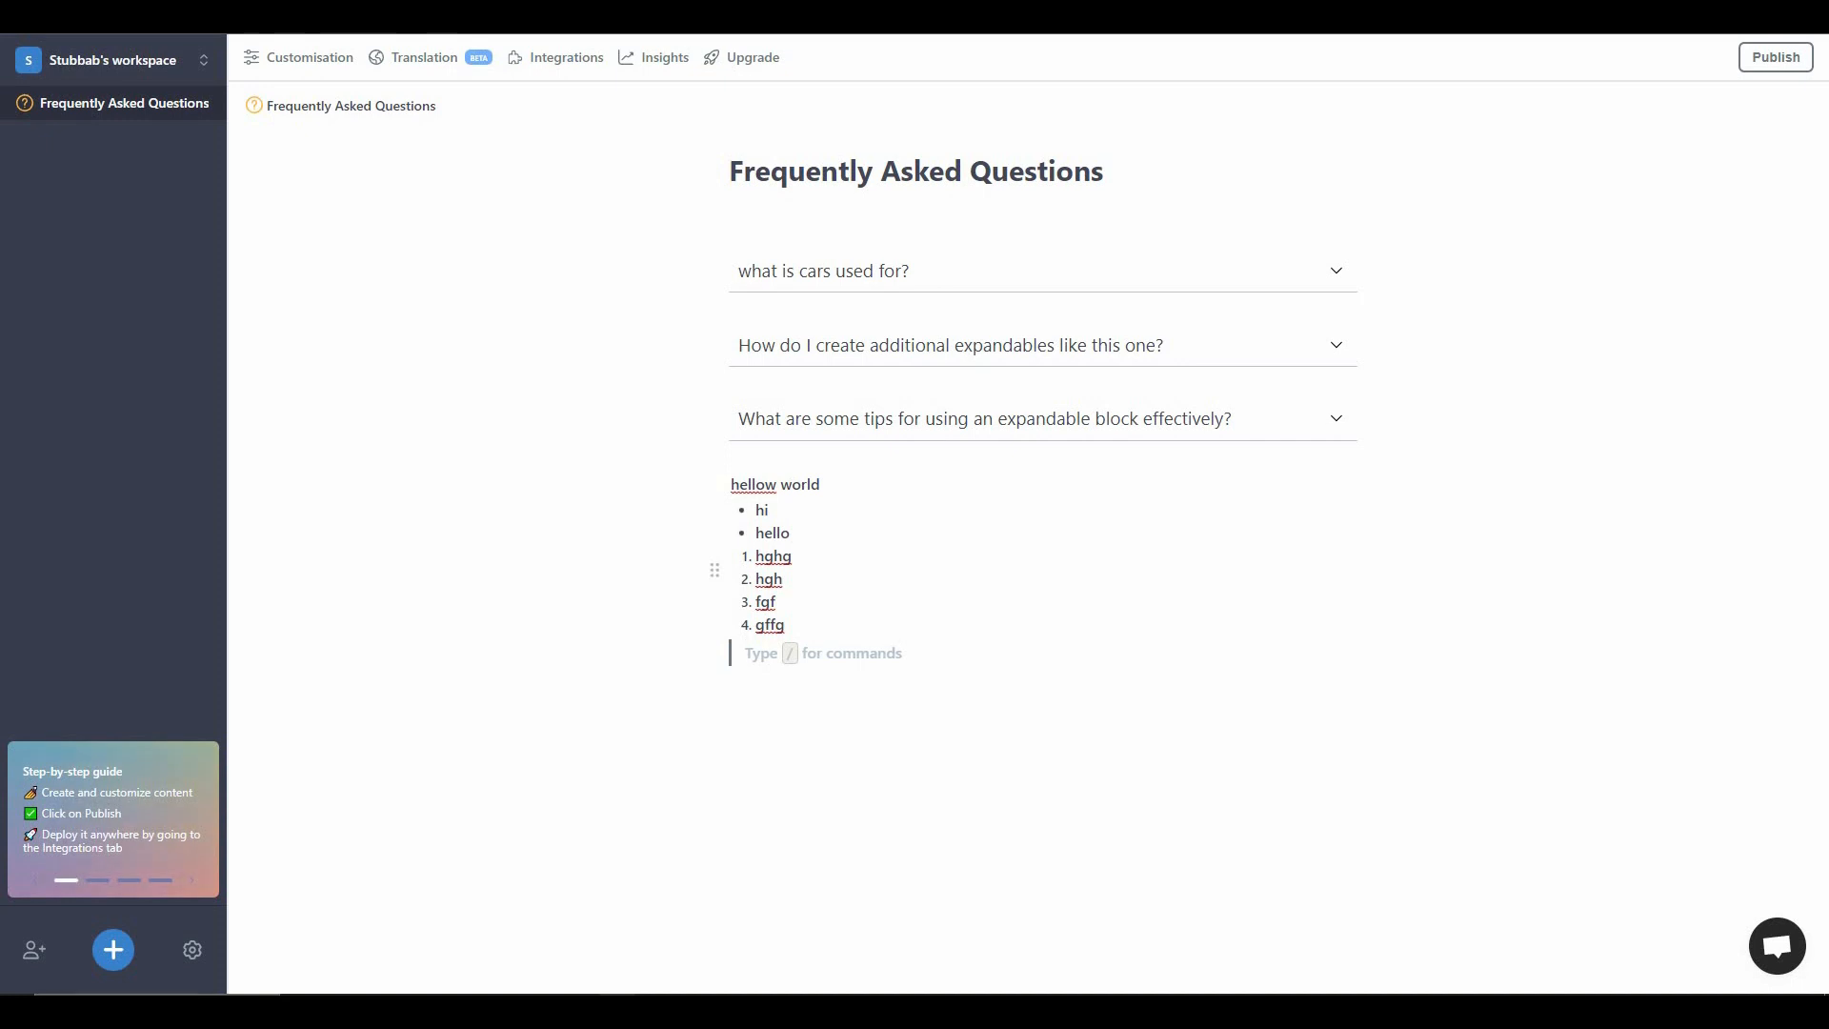
- Delete the Frequently Asked Questions project and confirm the deletion
{"action": "left_click", "coordinate": [183, 103]}
{"action": "left_click", "coordinate": [231, 265]}
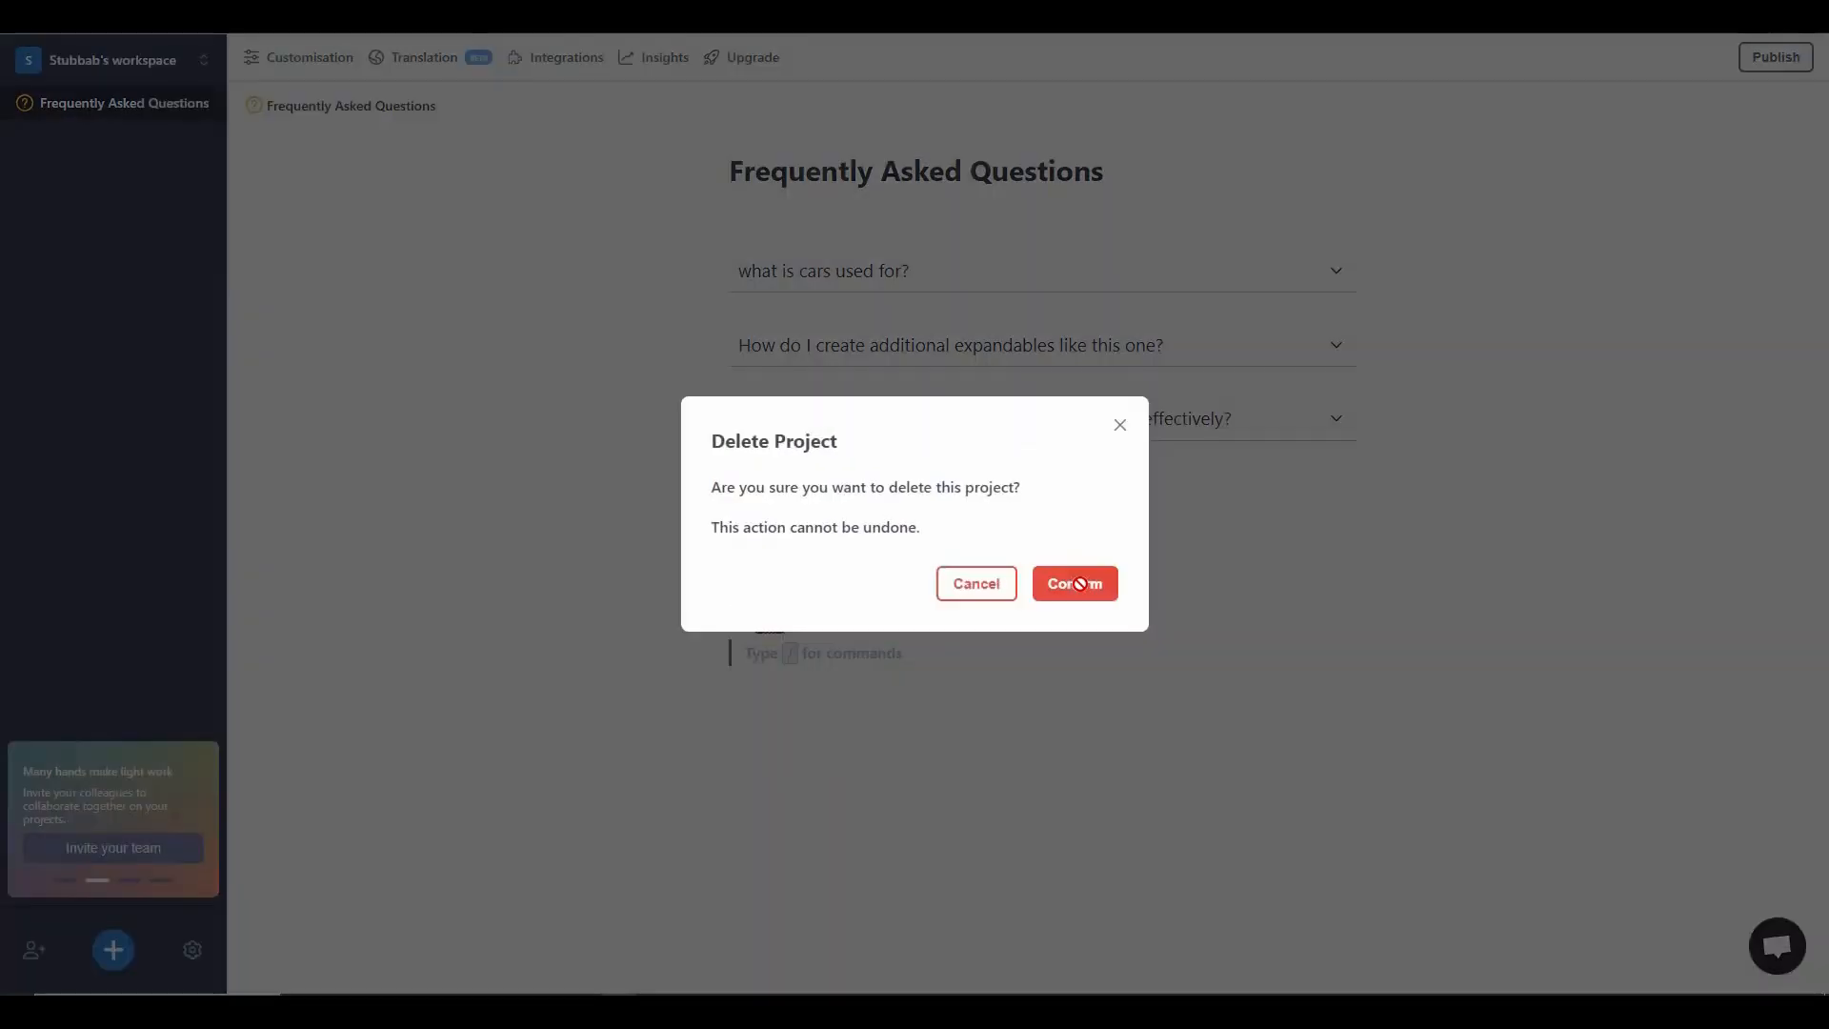
{"action": "left_click", "coordinate": [1070, 584]}
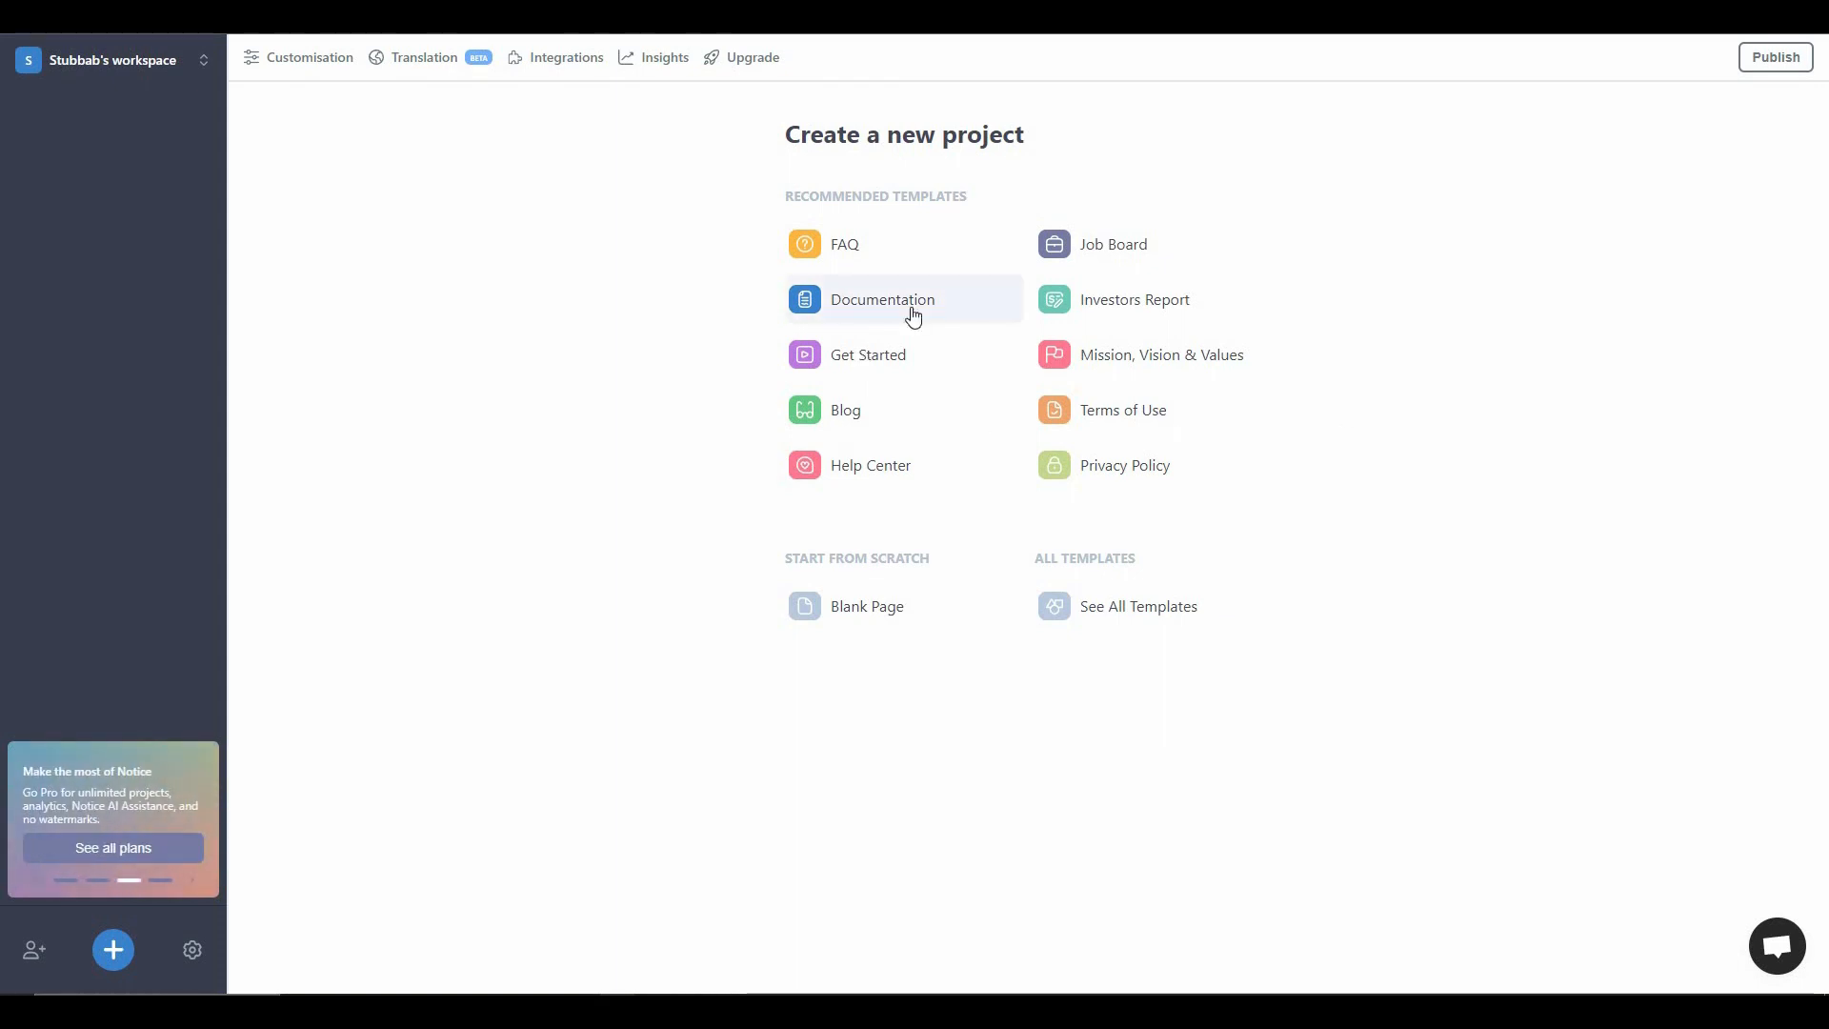
- Create a project from the Documentation template, then delete that project again
{"action": "left_click", "coordinate": [911, 307]}
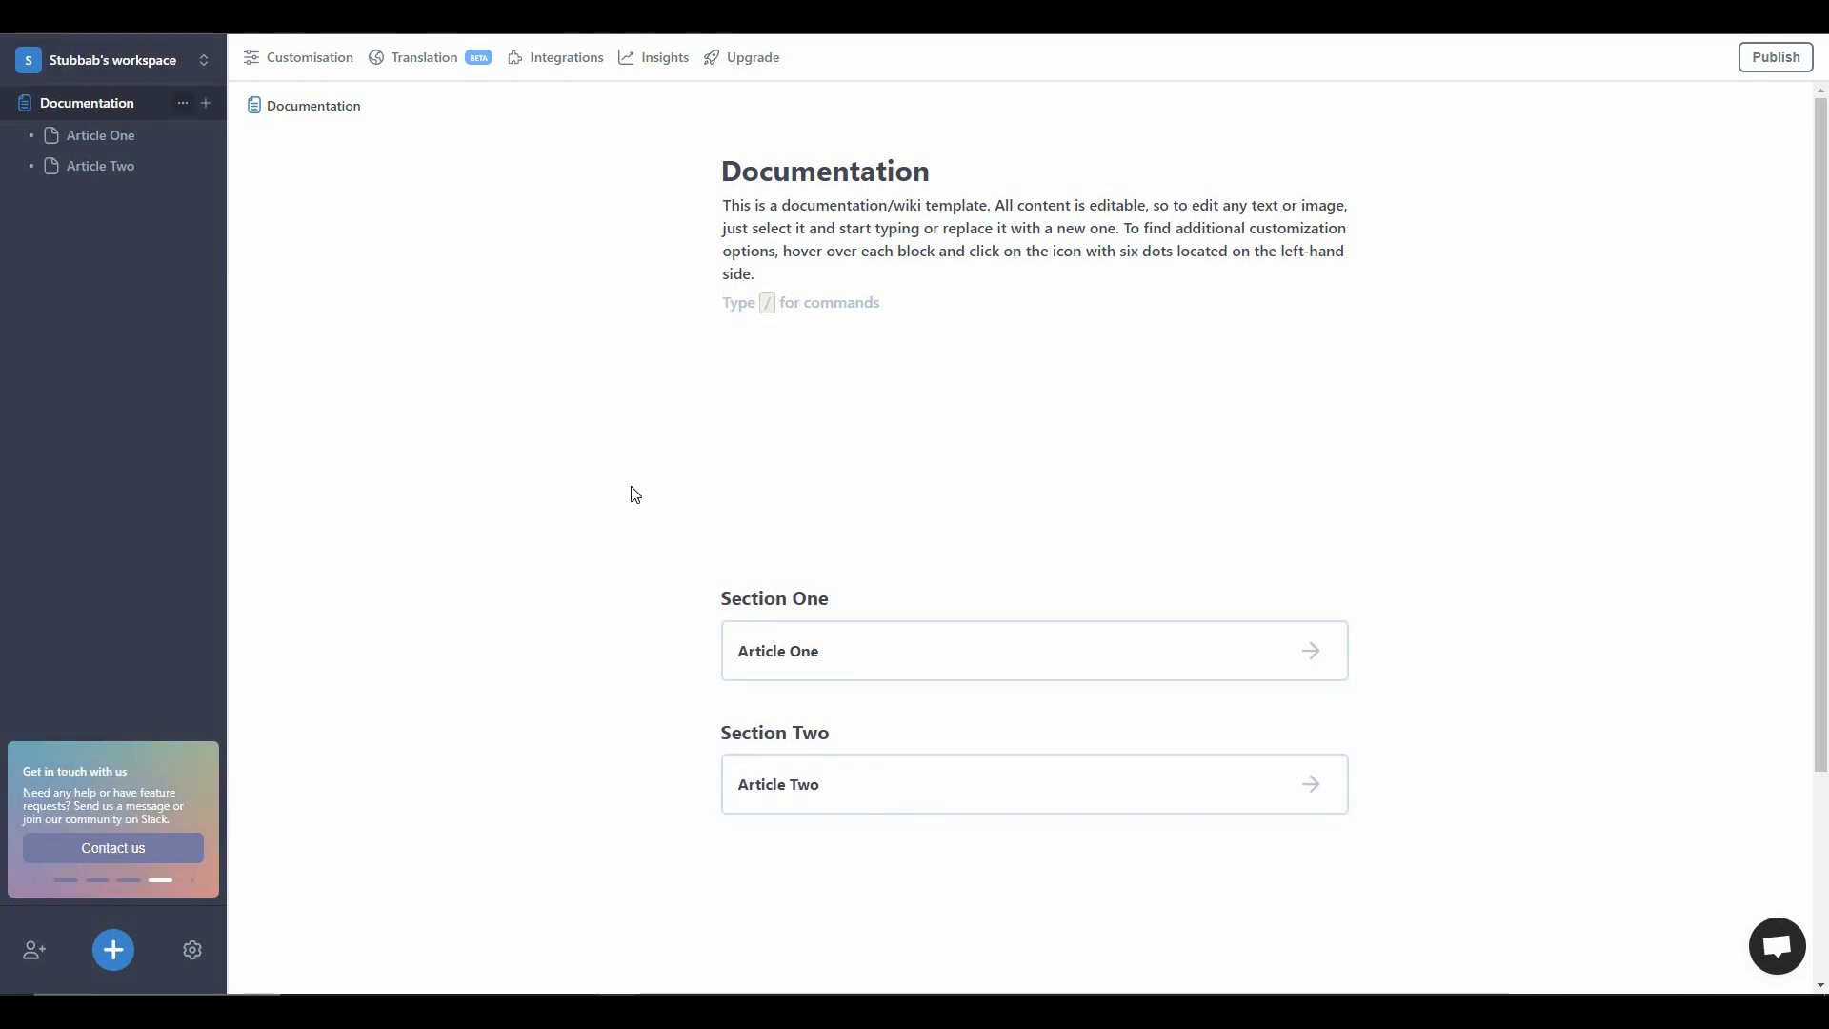
{"action": "left_click", "coordinate": [184, 103]}
{"action": "left_click", "coordinate": [238, 264]}
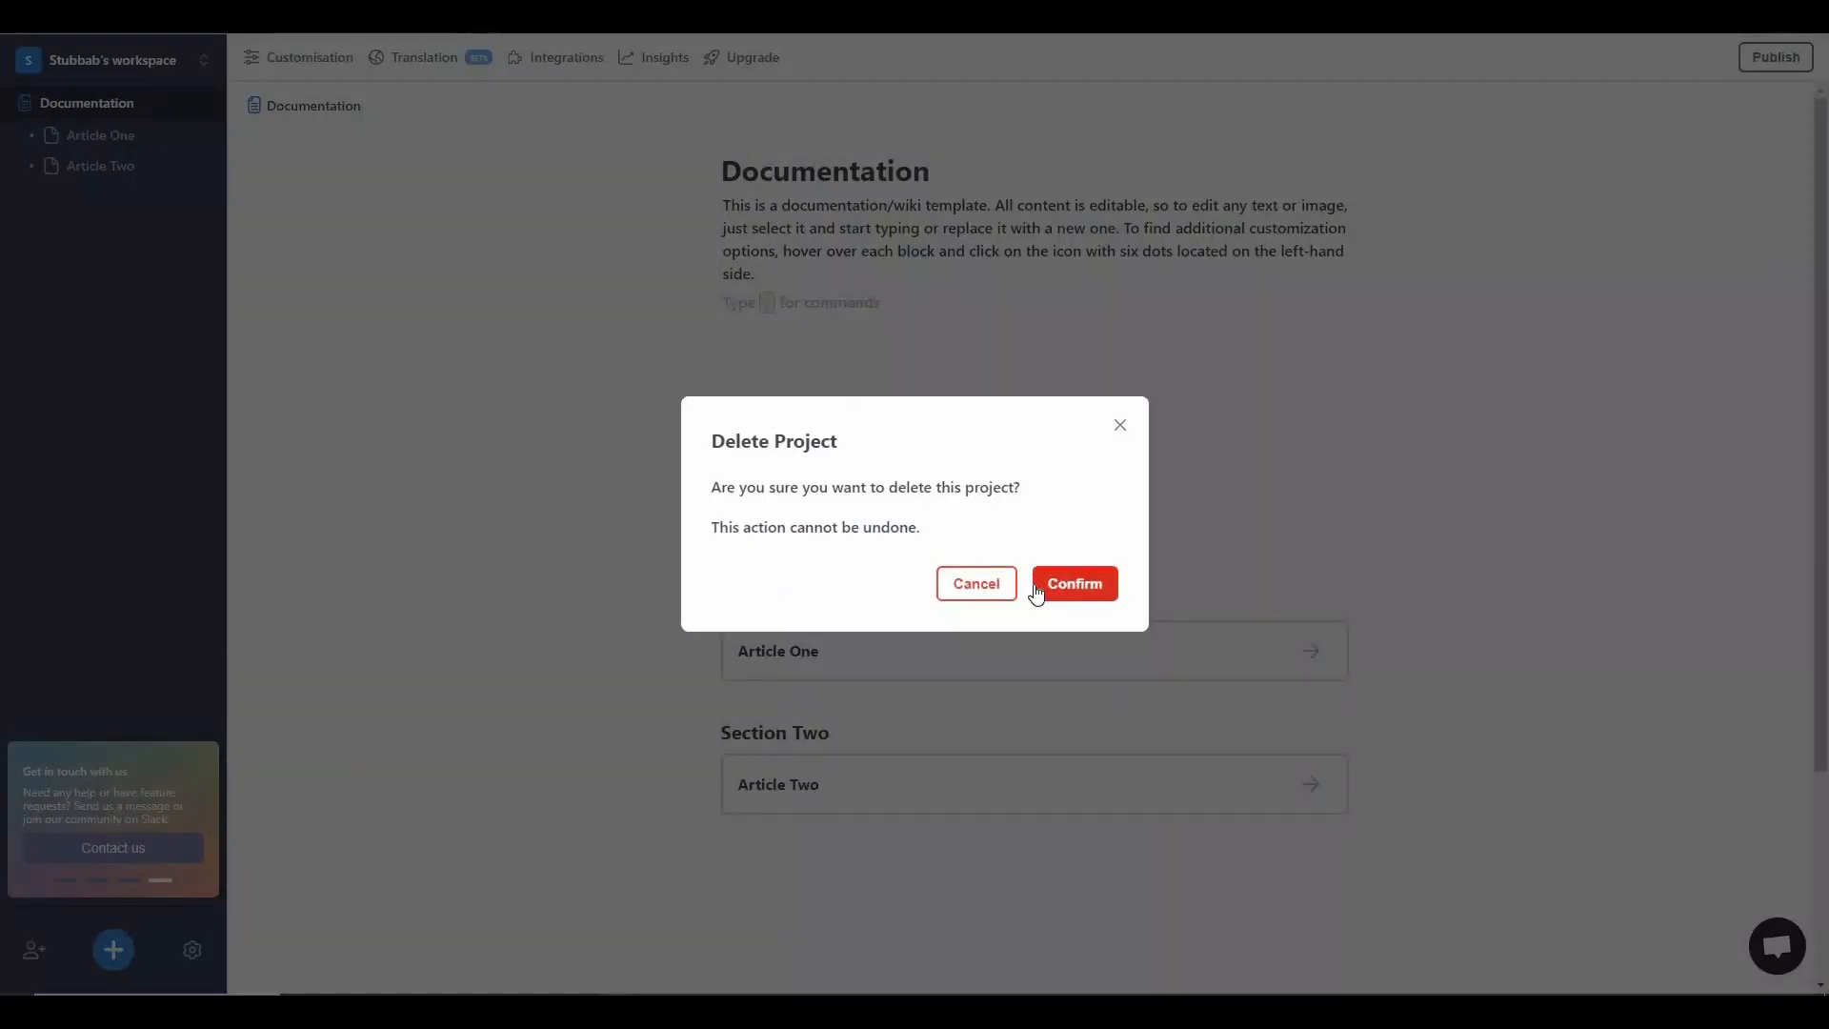
{"action": "left_click", "coordinate": [1036, 592]}
- Create a project from the Terms of Use template and review its sections from the instructions block to Contact
{"action": "left_click", "coordinate": [1130, 417]}
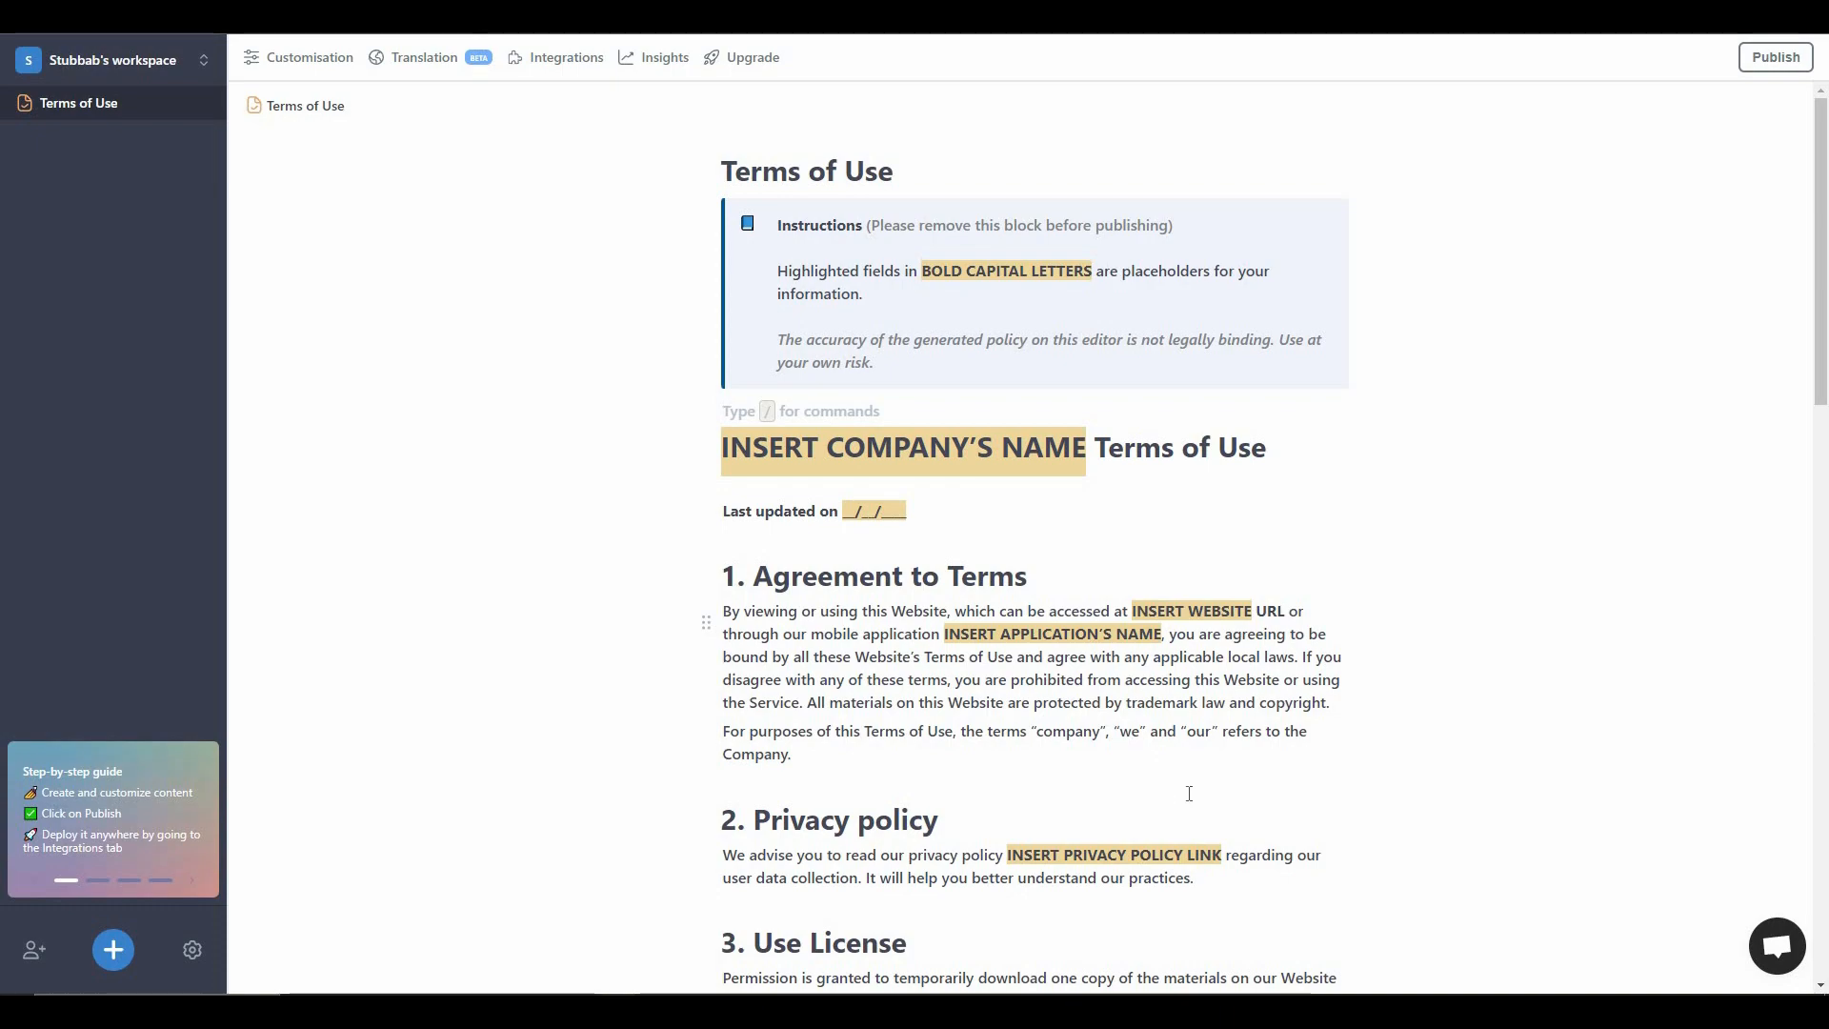
{"action": "scroll", "coordinate": [1207, 783], "scroll_direction": "down", "scroll_amount": 1}
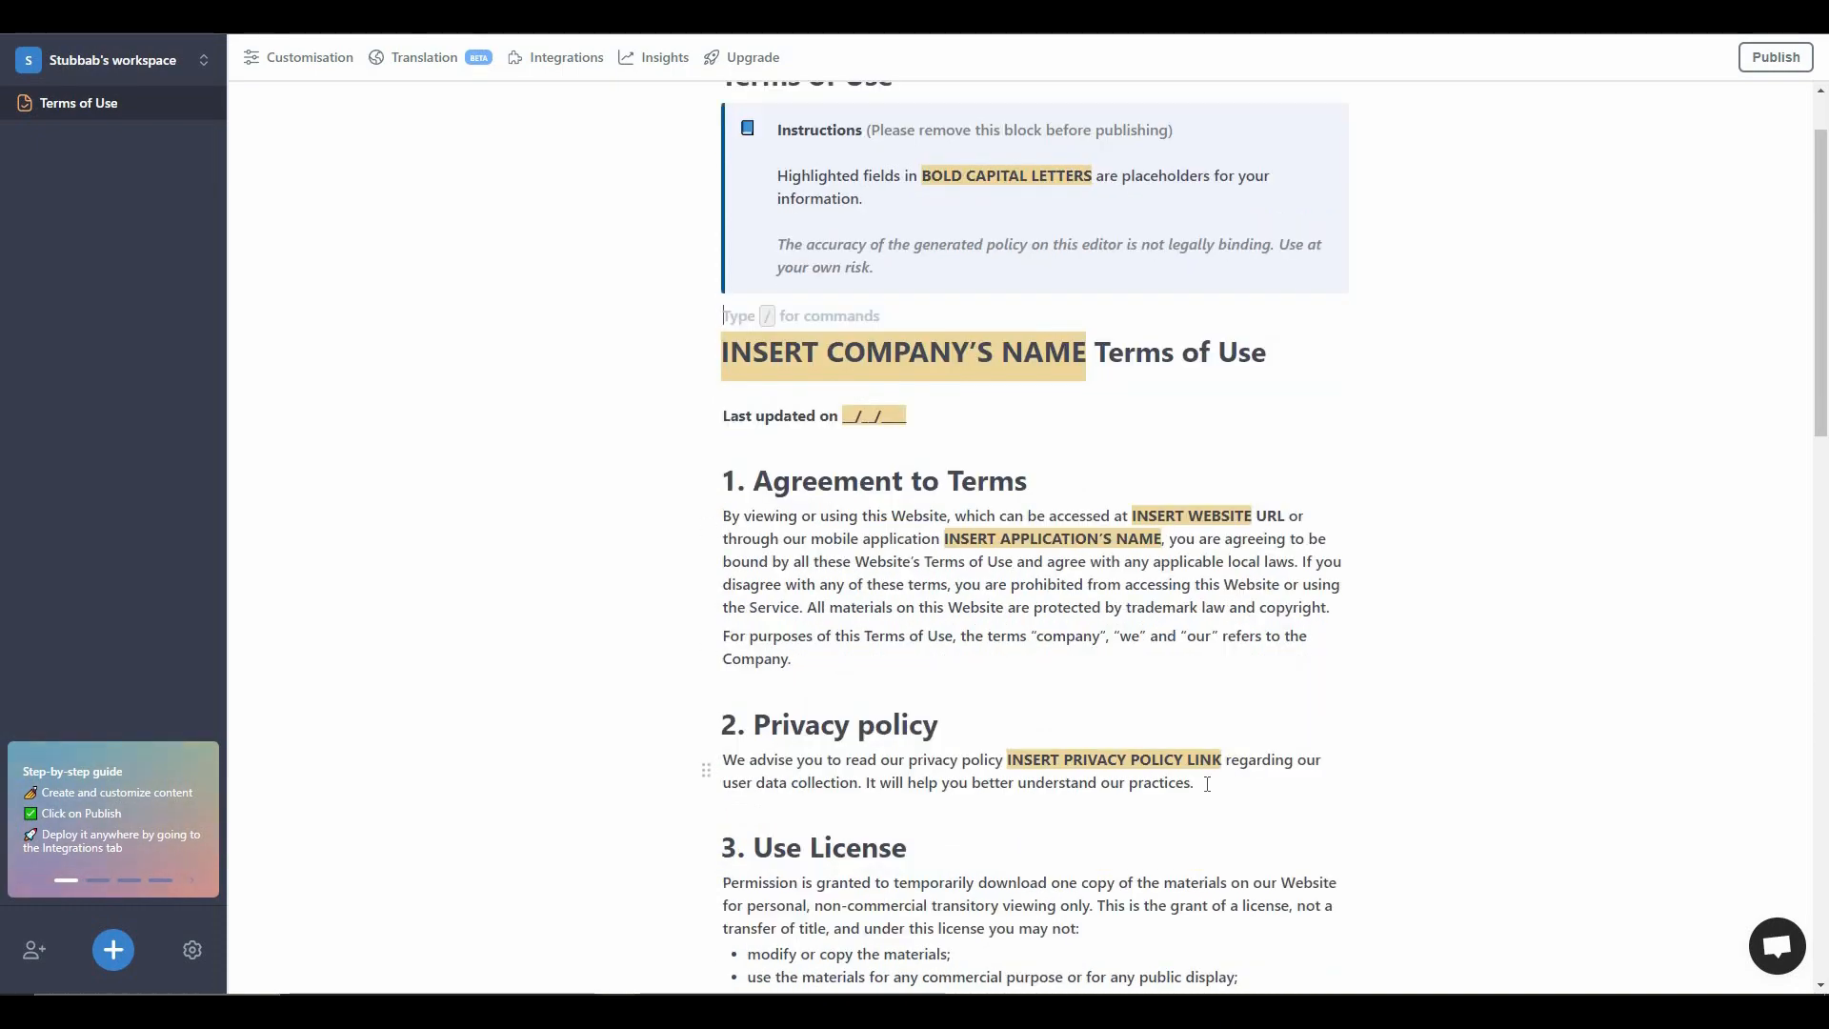
{"action": "scroll", "coordinate": [1177, 776], "scroll_direction": "down", "scroll_amount": 14}
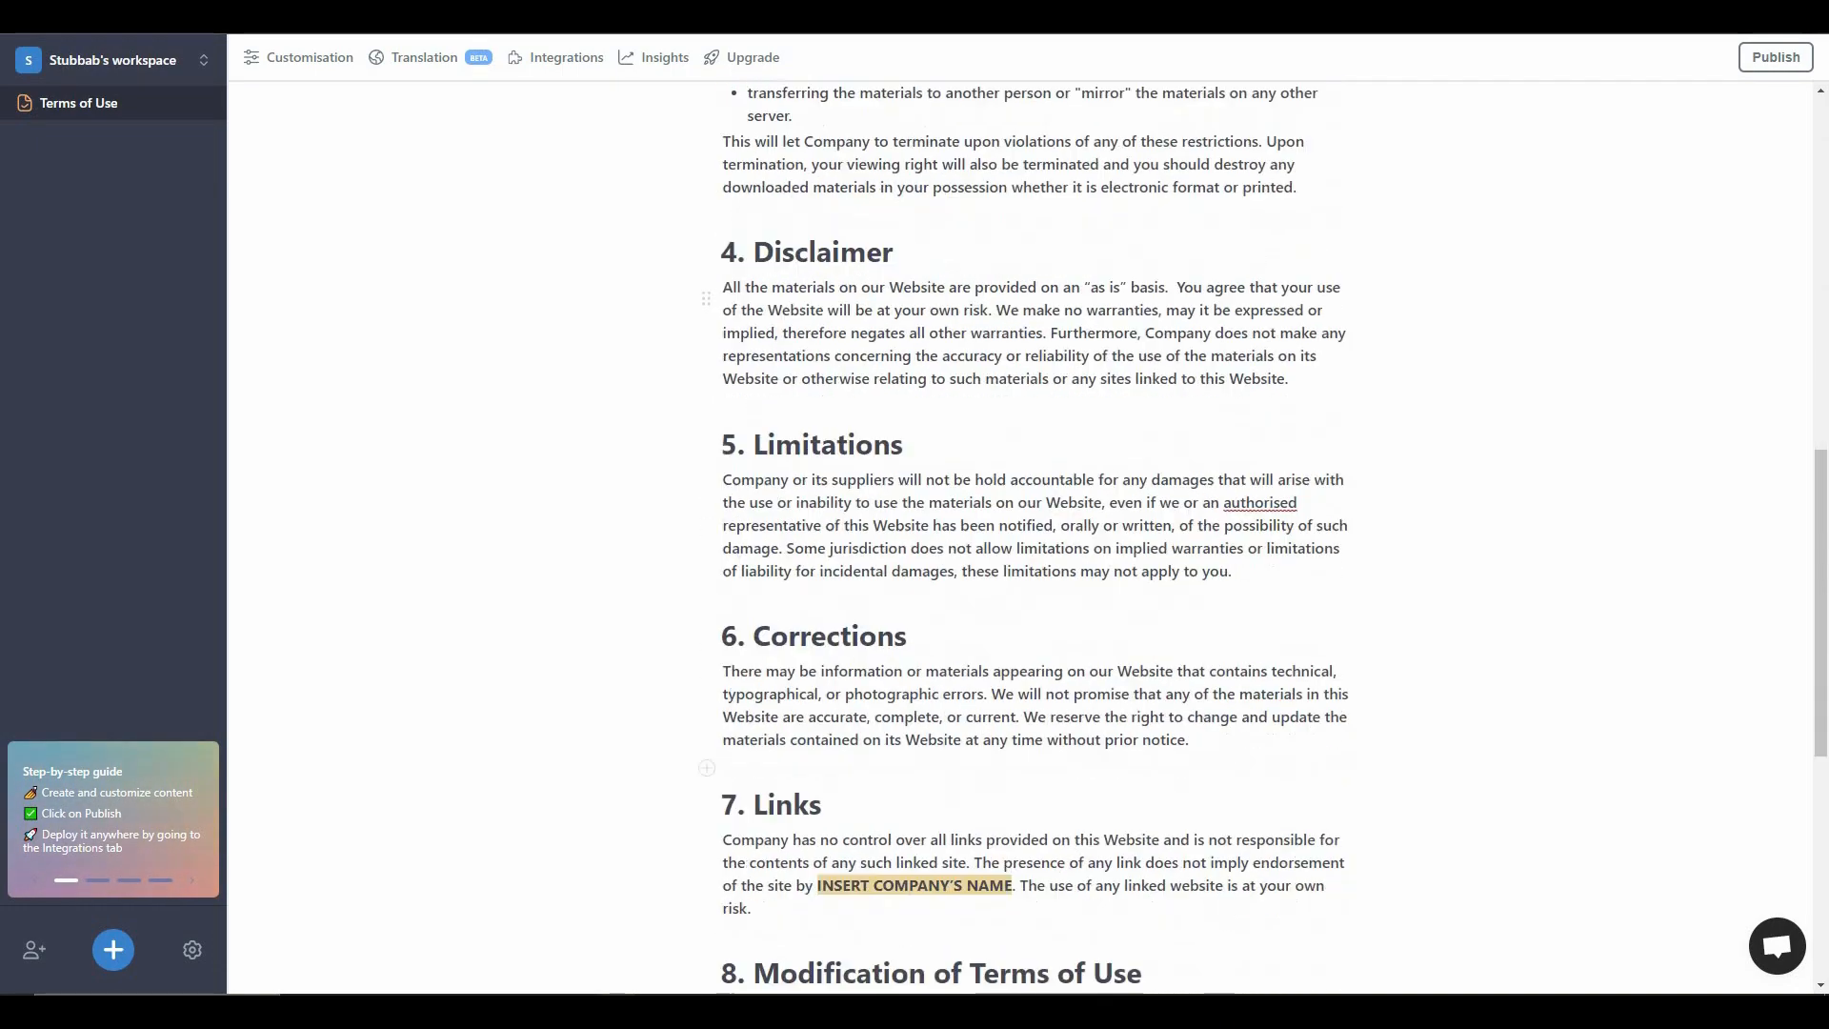
{"action": "scroll", "coordinate": [1175, 768], "scroll_direction": "down", "scroll_amount": 2}
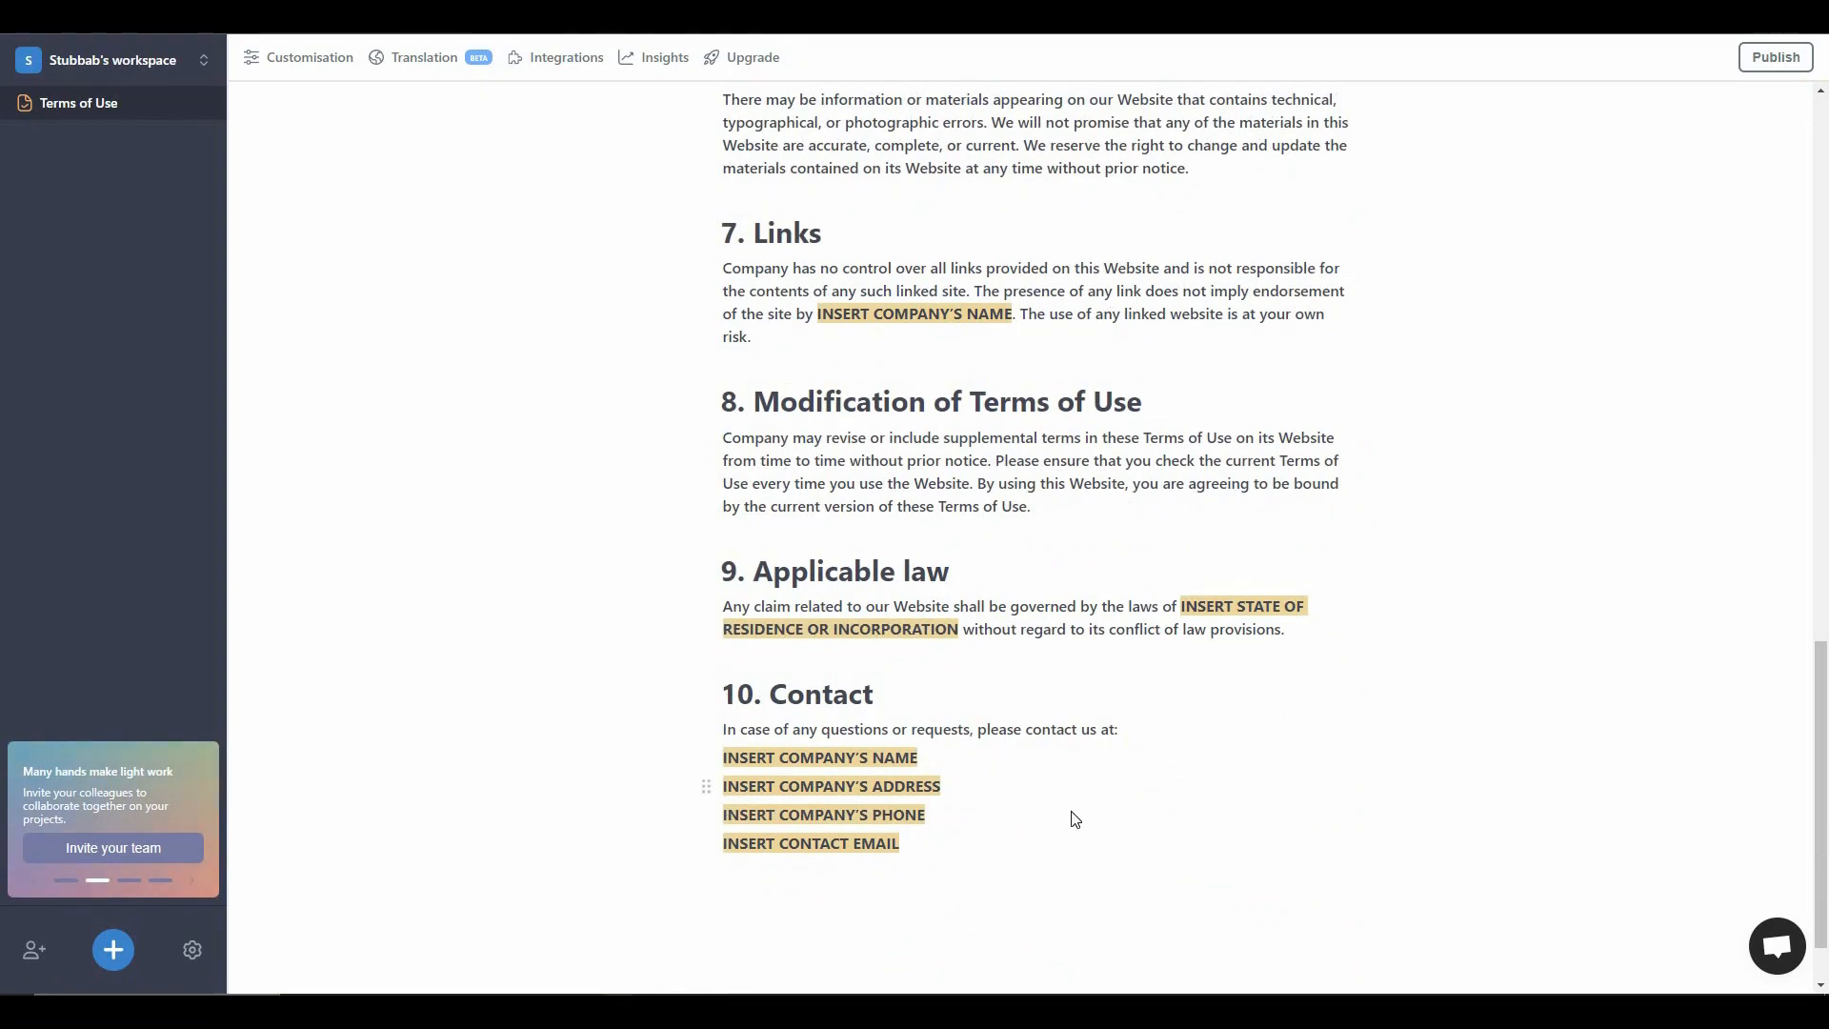
{"action": "scroll", "coordinate": [1074, 819], "scroll_direction": "down", "scroll_amount": 1}
{"action": "scroll", "coordinate": [1074, 819], "scroll_direction": "up", "scroll_amount": 8}
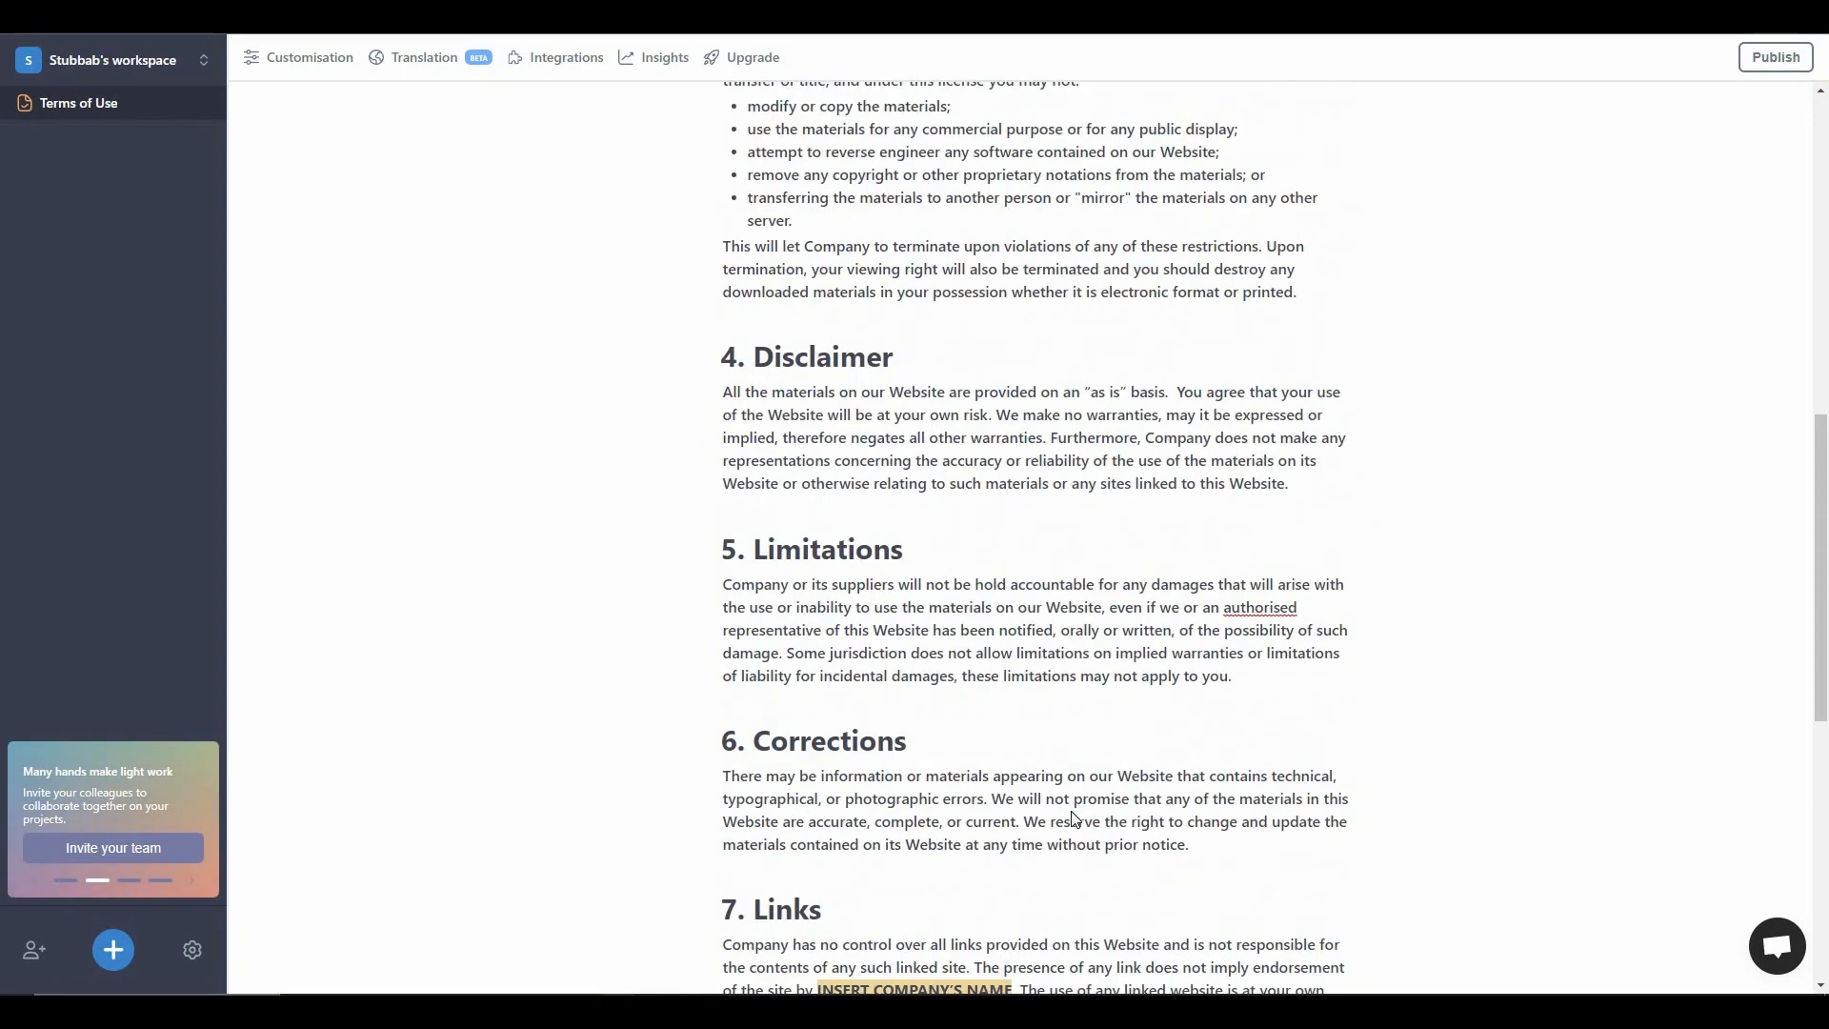
{"action": "scroll", "coordinate": [1074, 819], "scroll_direction": "up", "scroll_amount": 7}
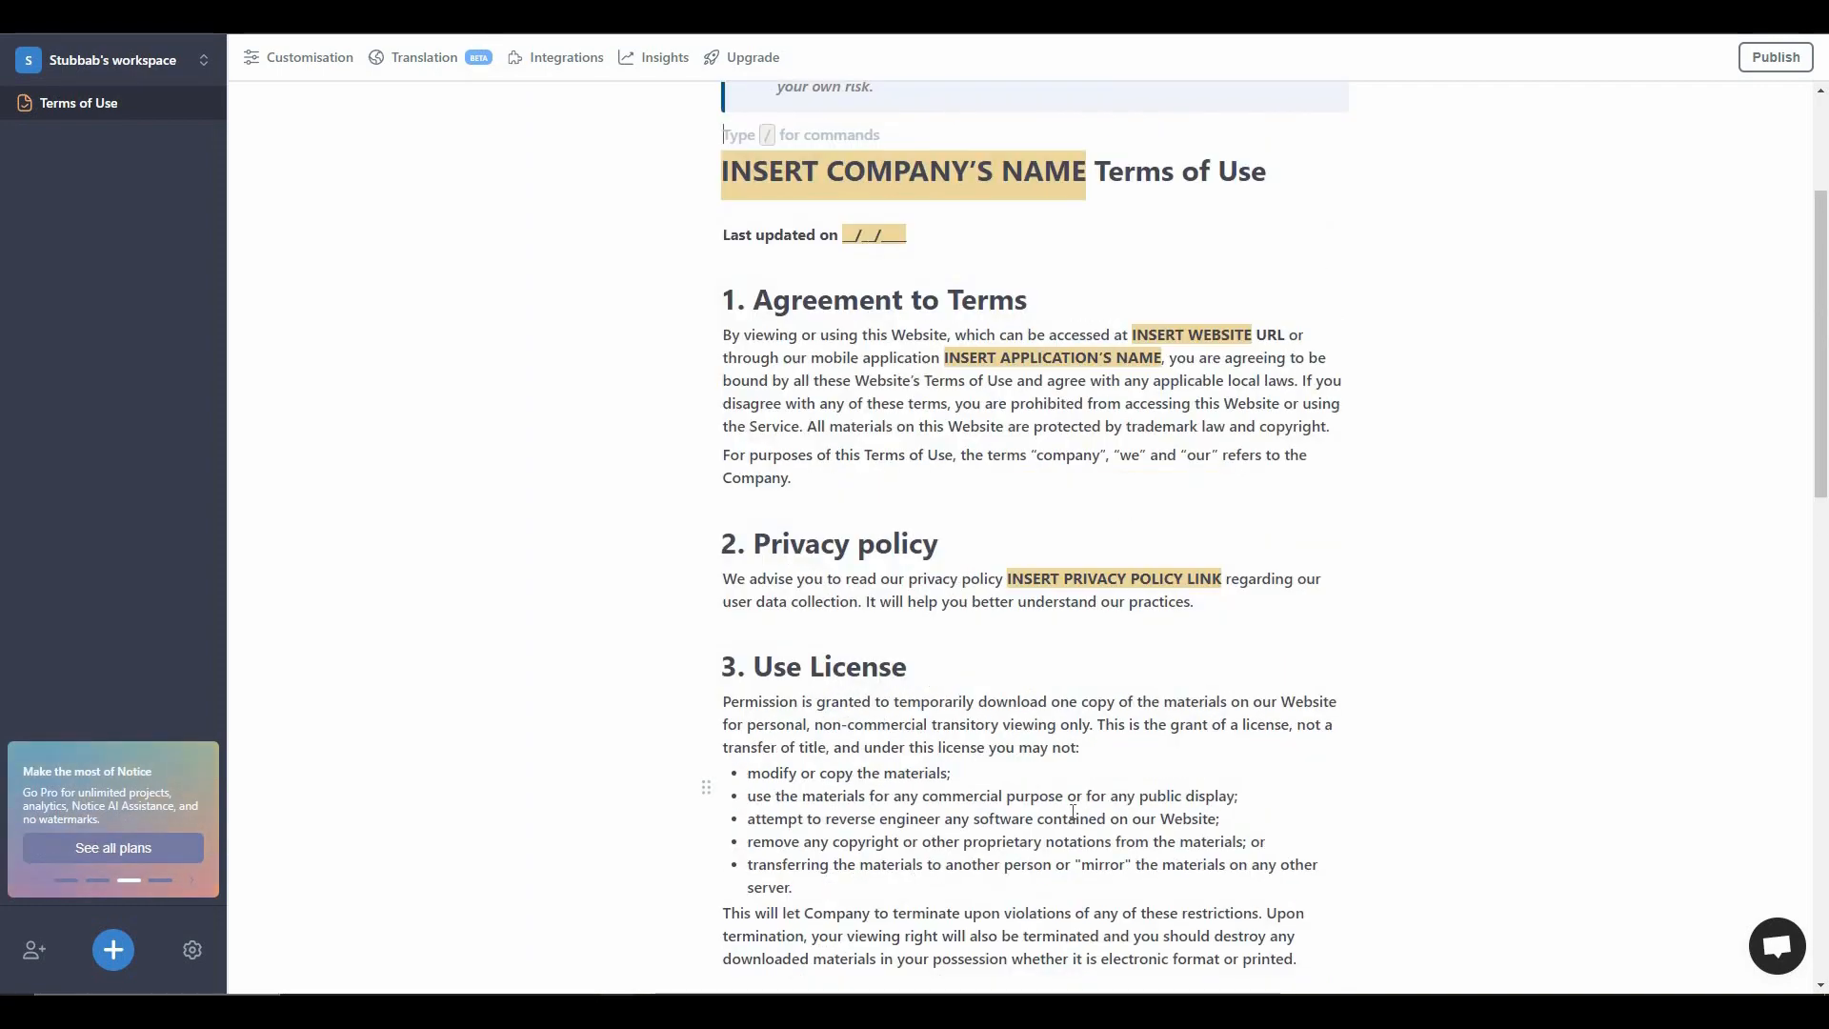
{"action": "scroll", "coordinate": [1072, 812], "scroll_direction": "up", "scroll_amount": 3}
{"action": "scroll", "coordinate": [833, 760], "scroll_direction": "down", "scroll_amount": 5}
{"action": "scroll", "coordinate": [833, 760], "scroll_direction": "down", "scroll_amount": 14}
- Browse the block commands on the empty line below the Applicable law section, leaving only the slash there
{"action": "left_click", "coordinate": [829, 752]}
{"action": "type", "text": "/"}
{"action": "key", "text": "Down"}
{"action": "key", "text": "Down"}
{"action": "key", "text": "Down"}
{"action": "key", "text": "Down"}
{"action": "key", "text": "Down"}
{"action": "key", "text": "Down"}
{"action": "key", "text": "Down"}
{"action": "key", "text": "Down"}
{"action": "key", "text": "Down"}
{"action": "key", "text": "Down"}
{"action": "key", "text": "Down"}
{"action": "key", "text": "Down"}
{"action": "key", "text": "Down"}
{"action": "key", "text": "Down"}
{"action": "key", "text": "Escape"}
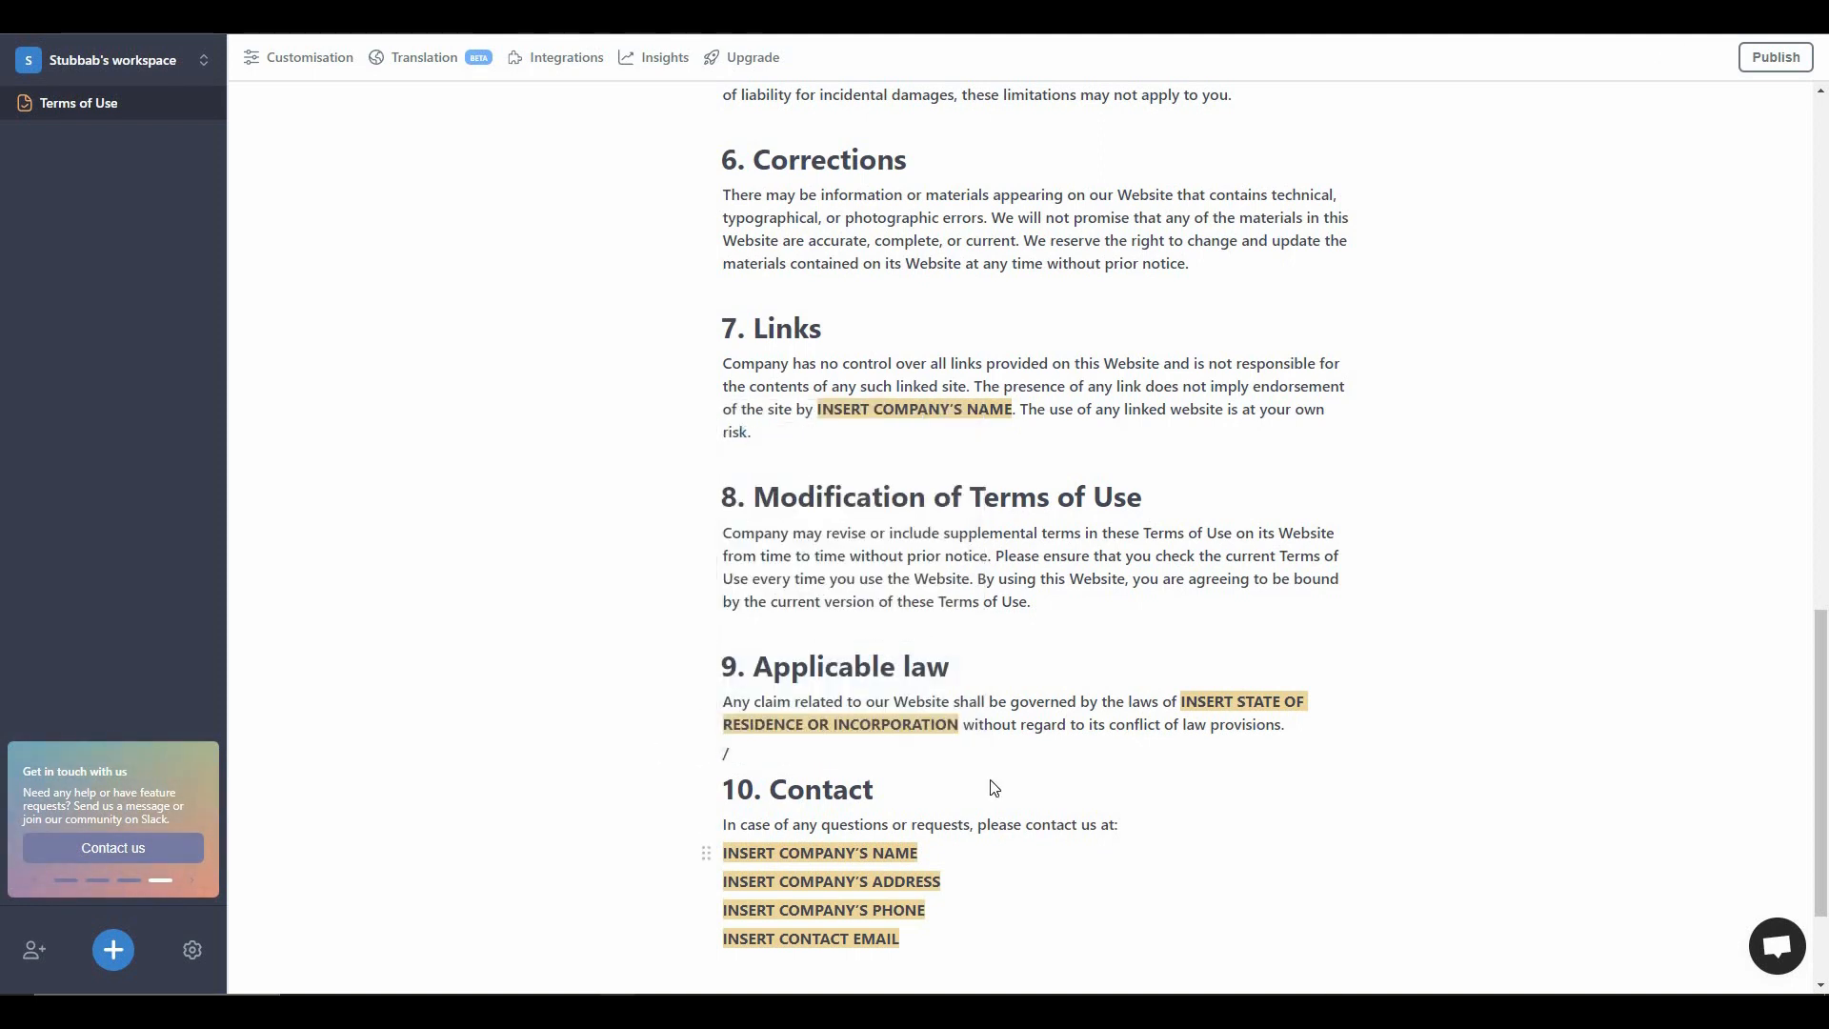
- Delete the Terms of Use project and confirm the deletion
{"action": "scroll", "coordinate": [993, 788], "scroll_direction": "down", "scroll_amount": 2}
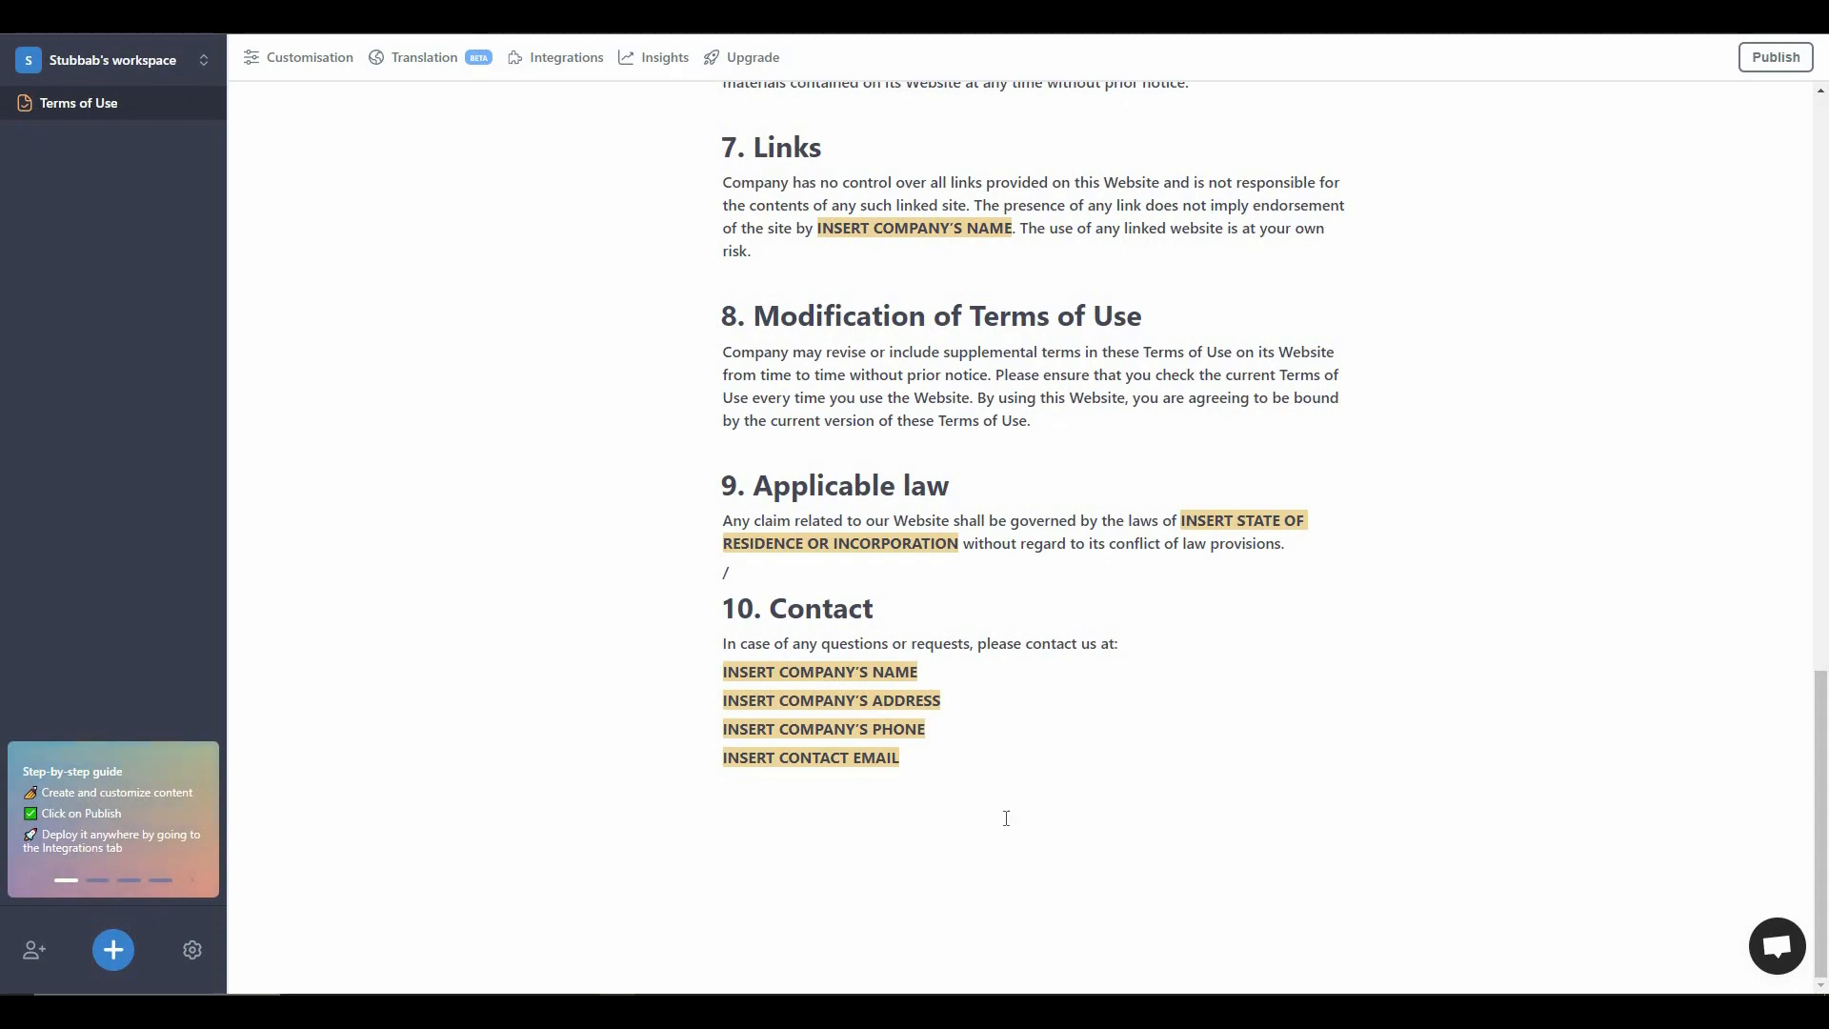
{"action": "scroll", "coordinate": [1009, 825], "scroll_direction": "up", "scroll_amount": 3}
{"action": "scroll", "coordinate": [1007, 818], "scroll_direction": "up", "scroll_amount": 12}
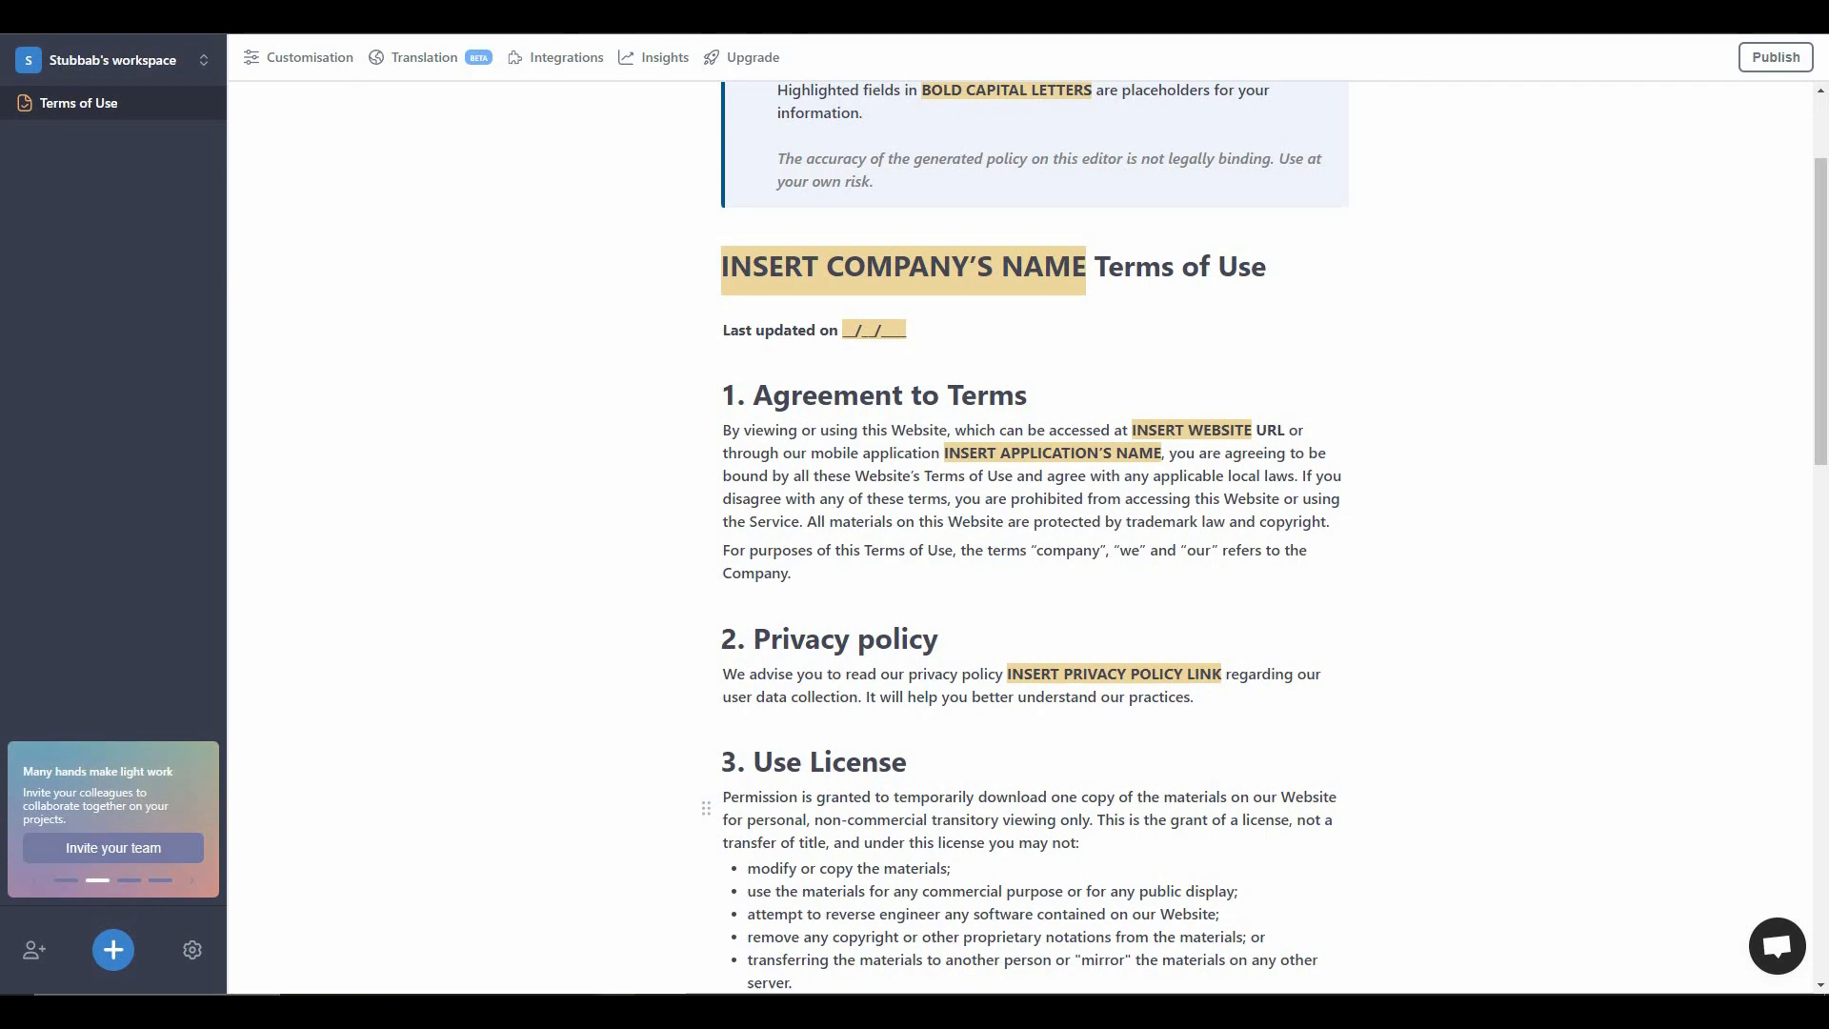
{"action": "scroll", "coordinate": [1033, 779], "scroll_direction": "up", "scroll_amount": 2}
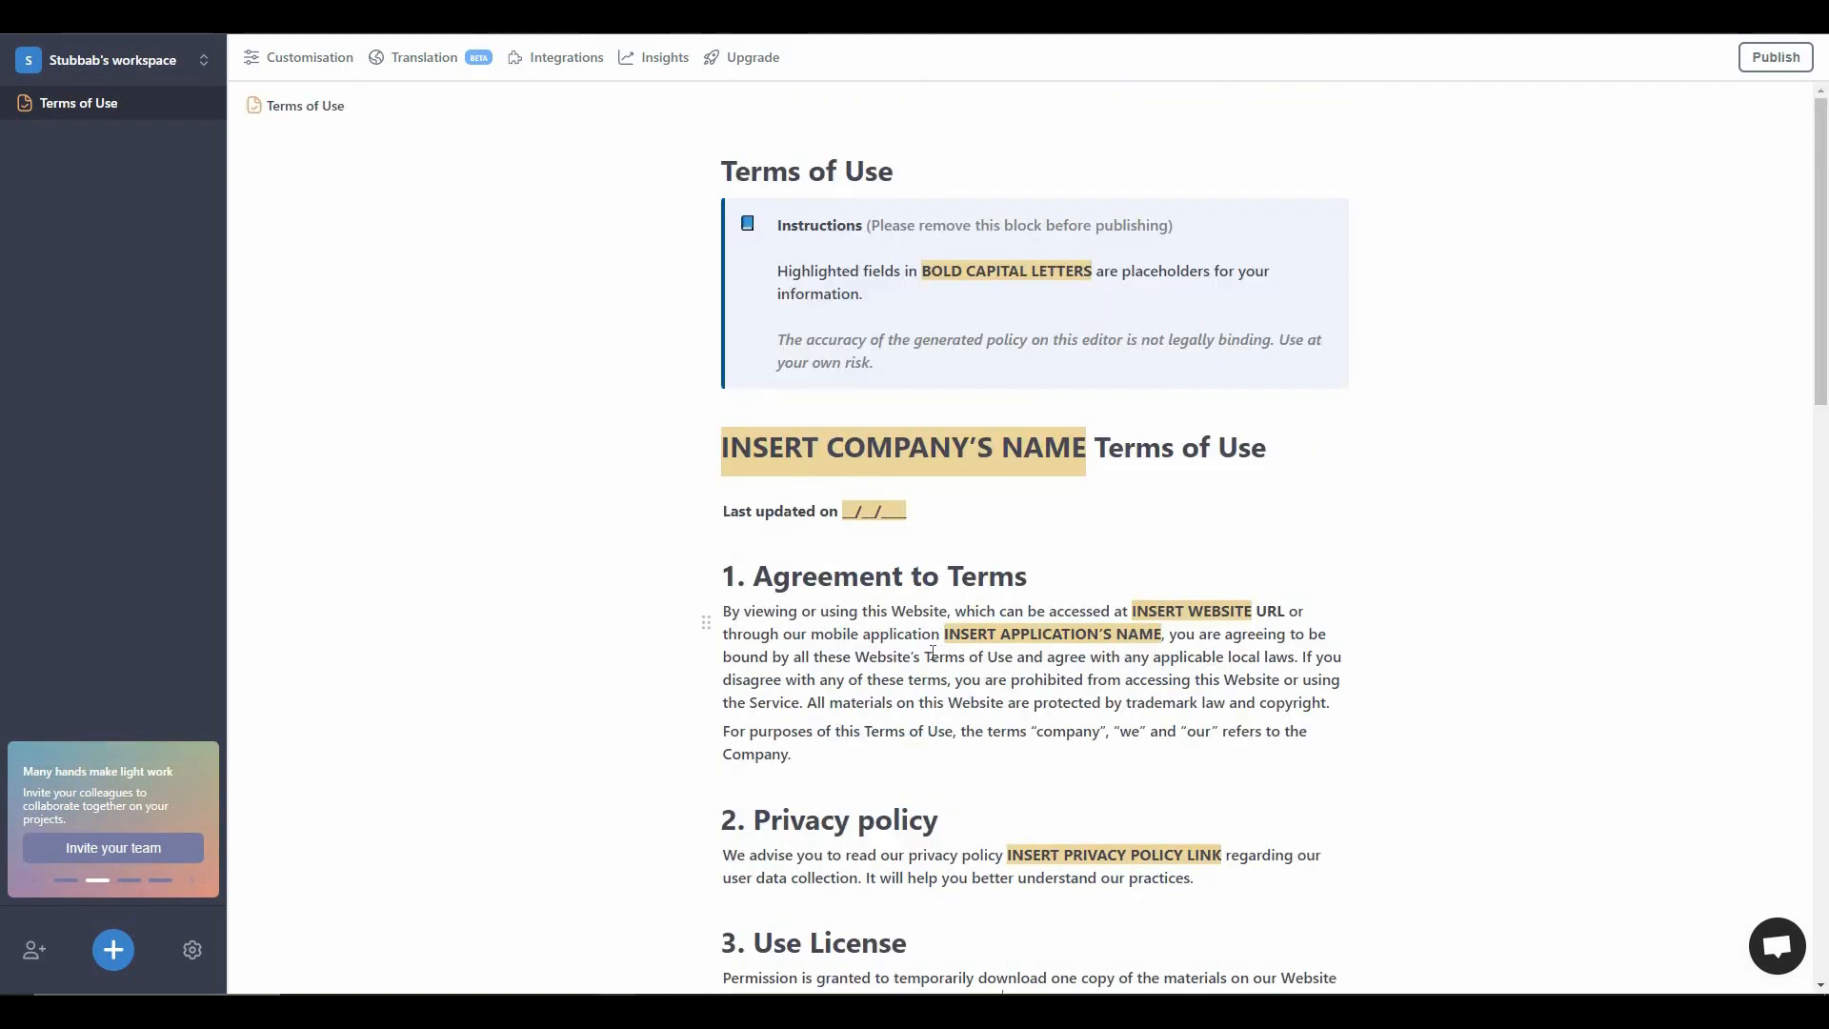
{"action": "left_click", "coordinate": [182, 103]}
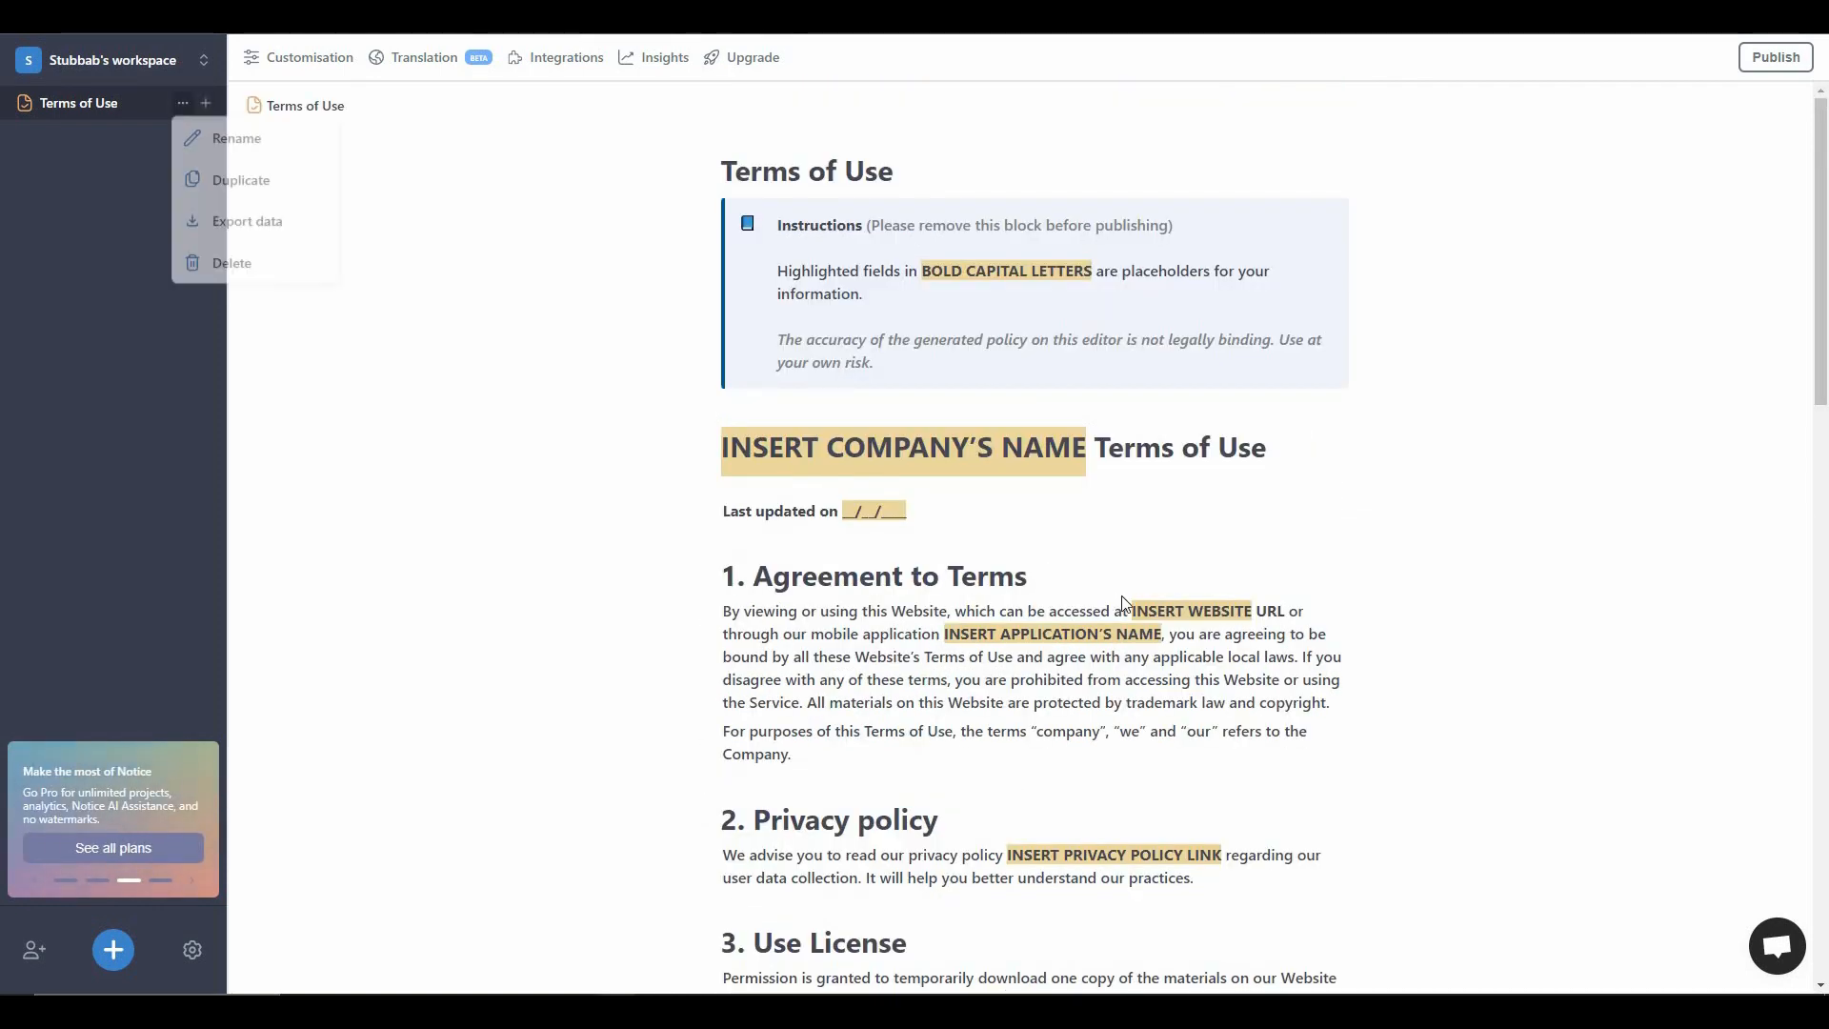
{"action": "left_click", "coordinate": [231, 265]}
{"action": "left_click", "coordinate": [1074, 580]}
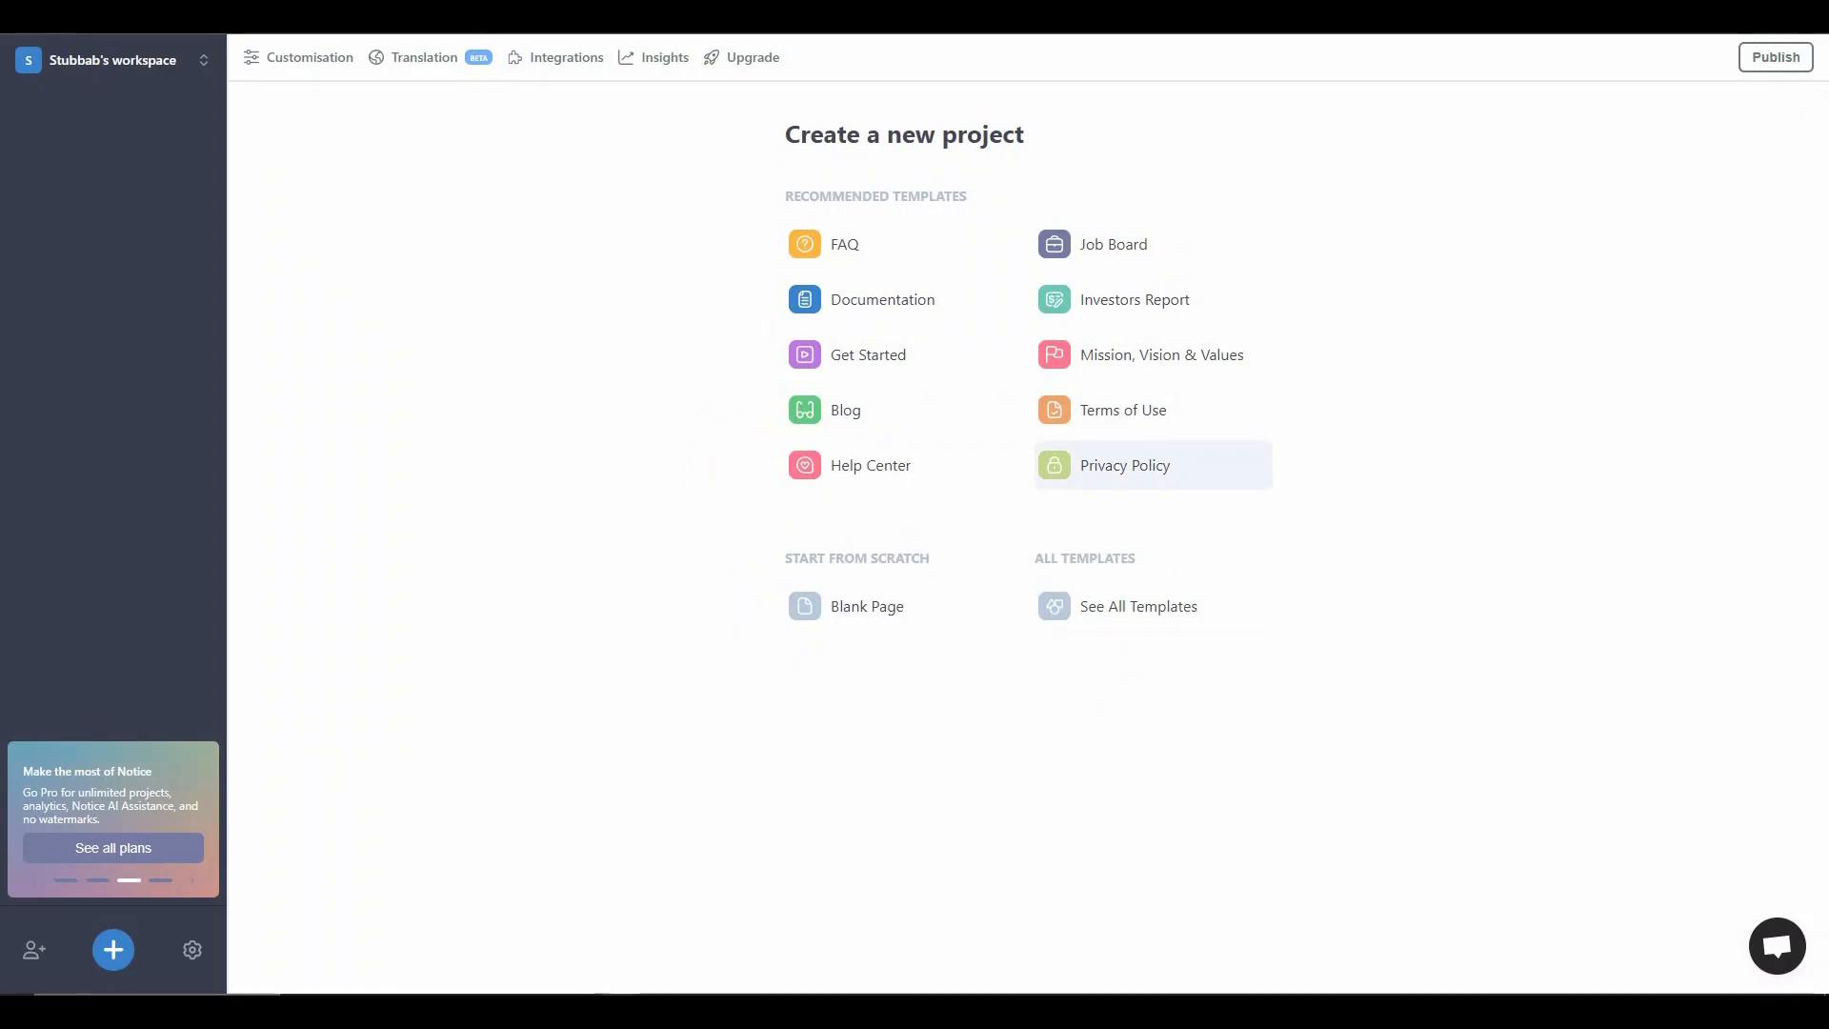
- Create a project from the Privacy Policy template and review its sections down to Contact
{"action": "left_click", "coordinate": [1134, 465]}
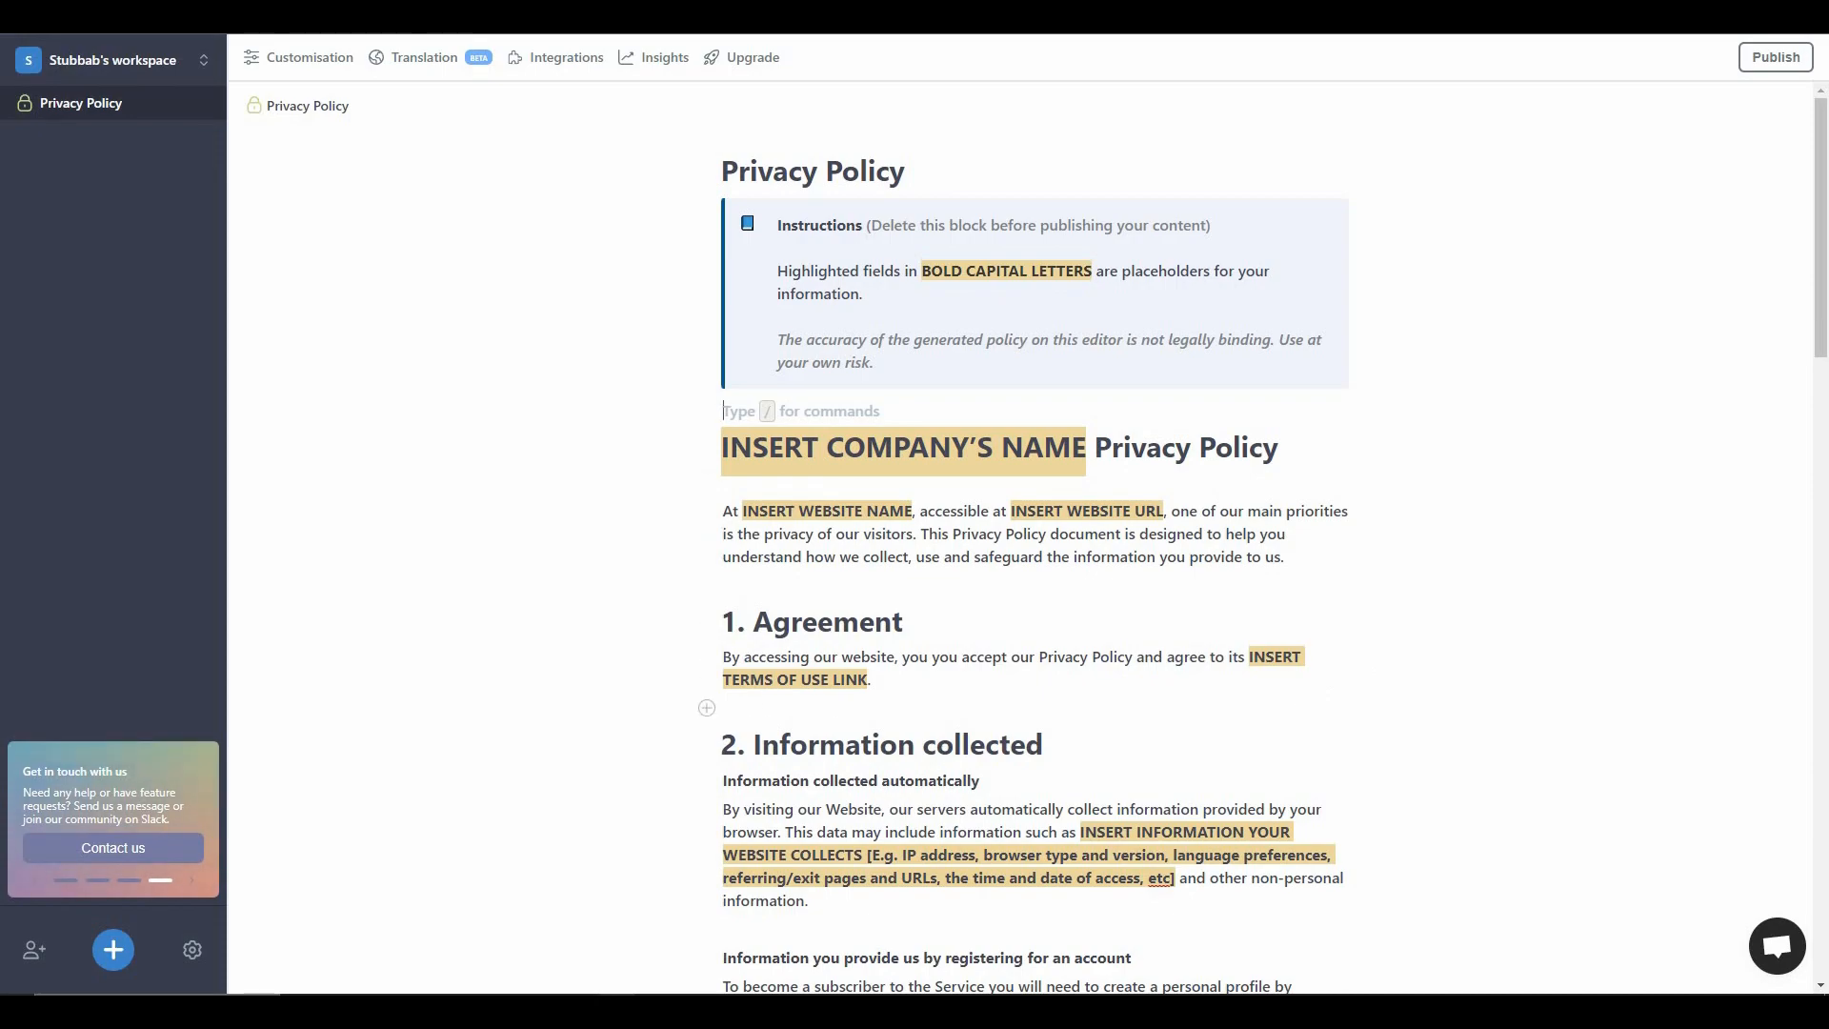
{"action": "scroll", "coordinate": [749, 719], "scroll_direction": "down", "scroll_amount": 20}
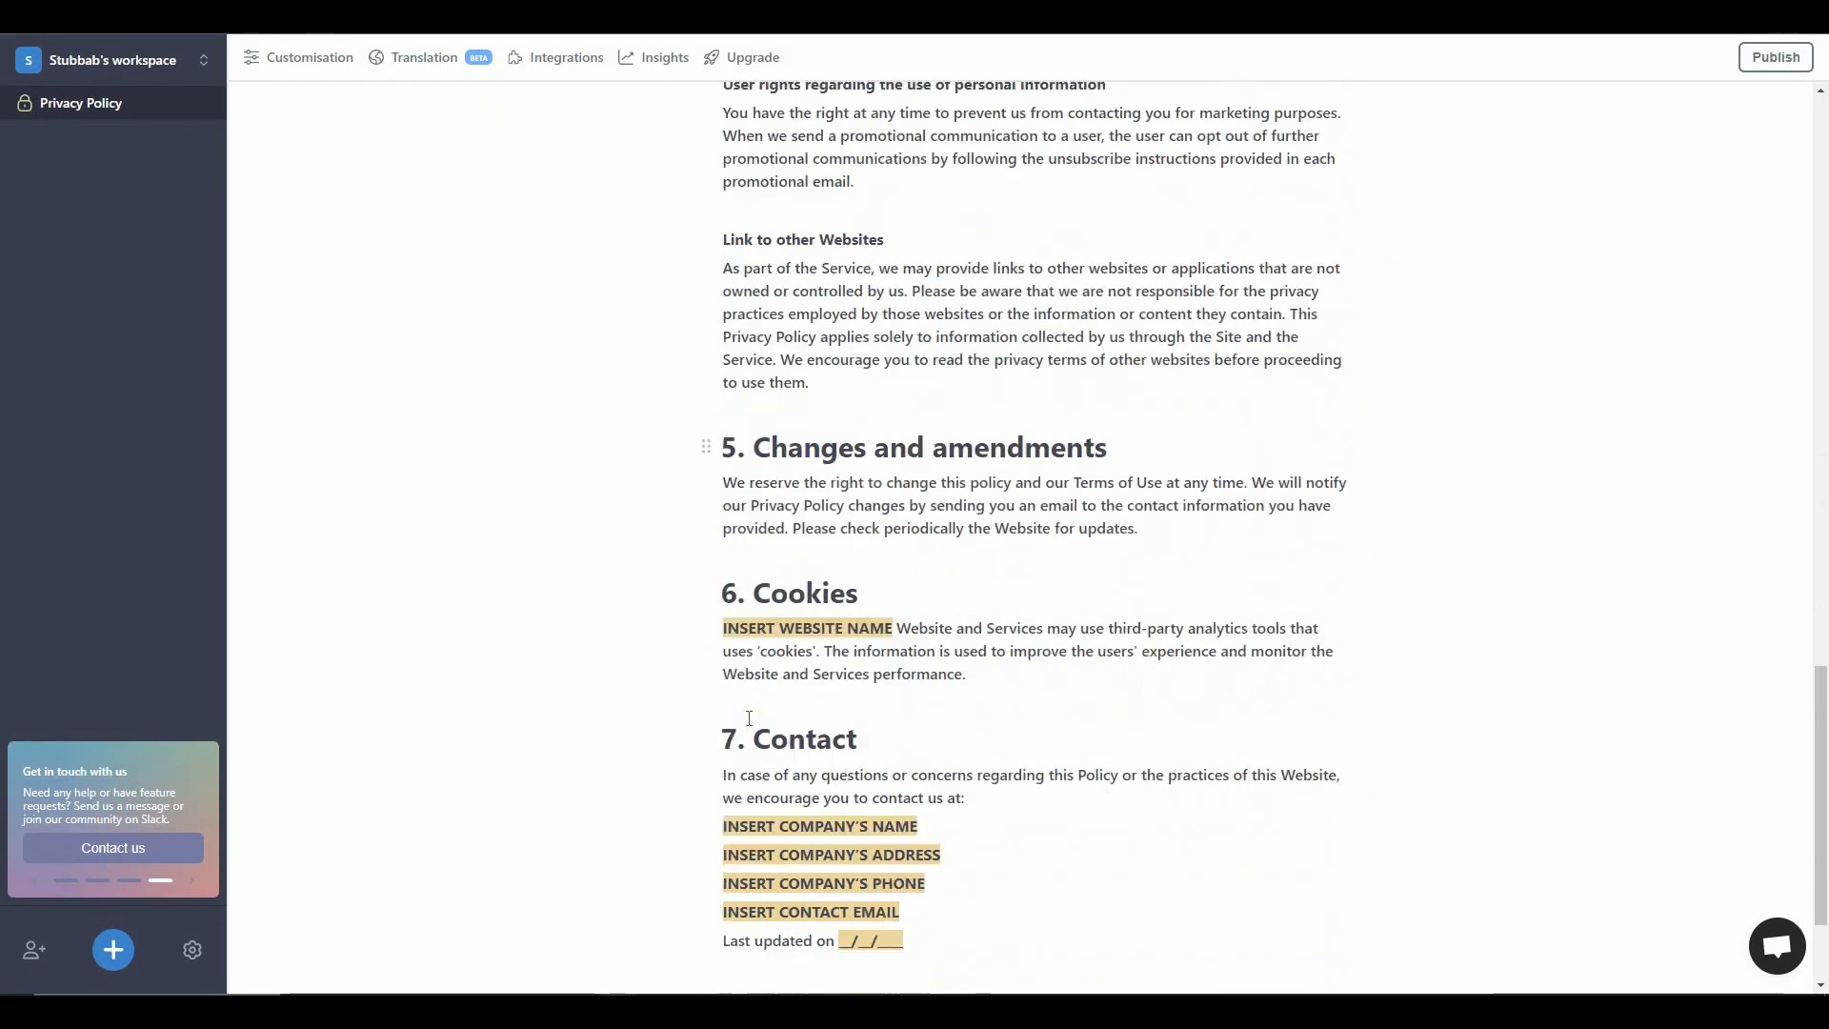
{"action": "scroll", "coordinate": [748, 718], "scroll_direction": "up", "scroll_amount": 20}
{"action": "scroll", "coordinate": [748, 718], "scroll_direction": "up", "scroll_amount": 4}
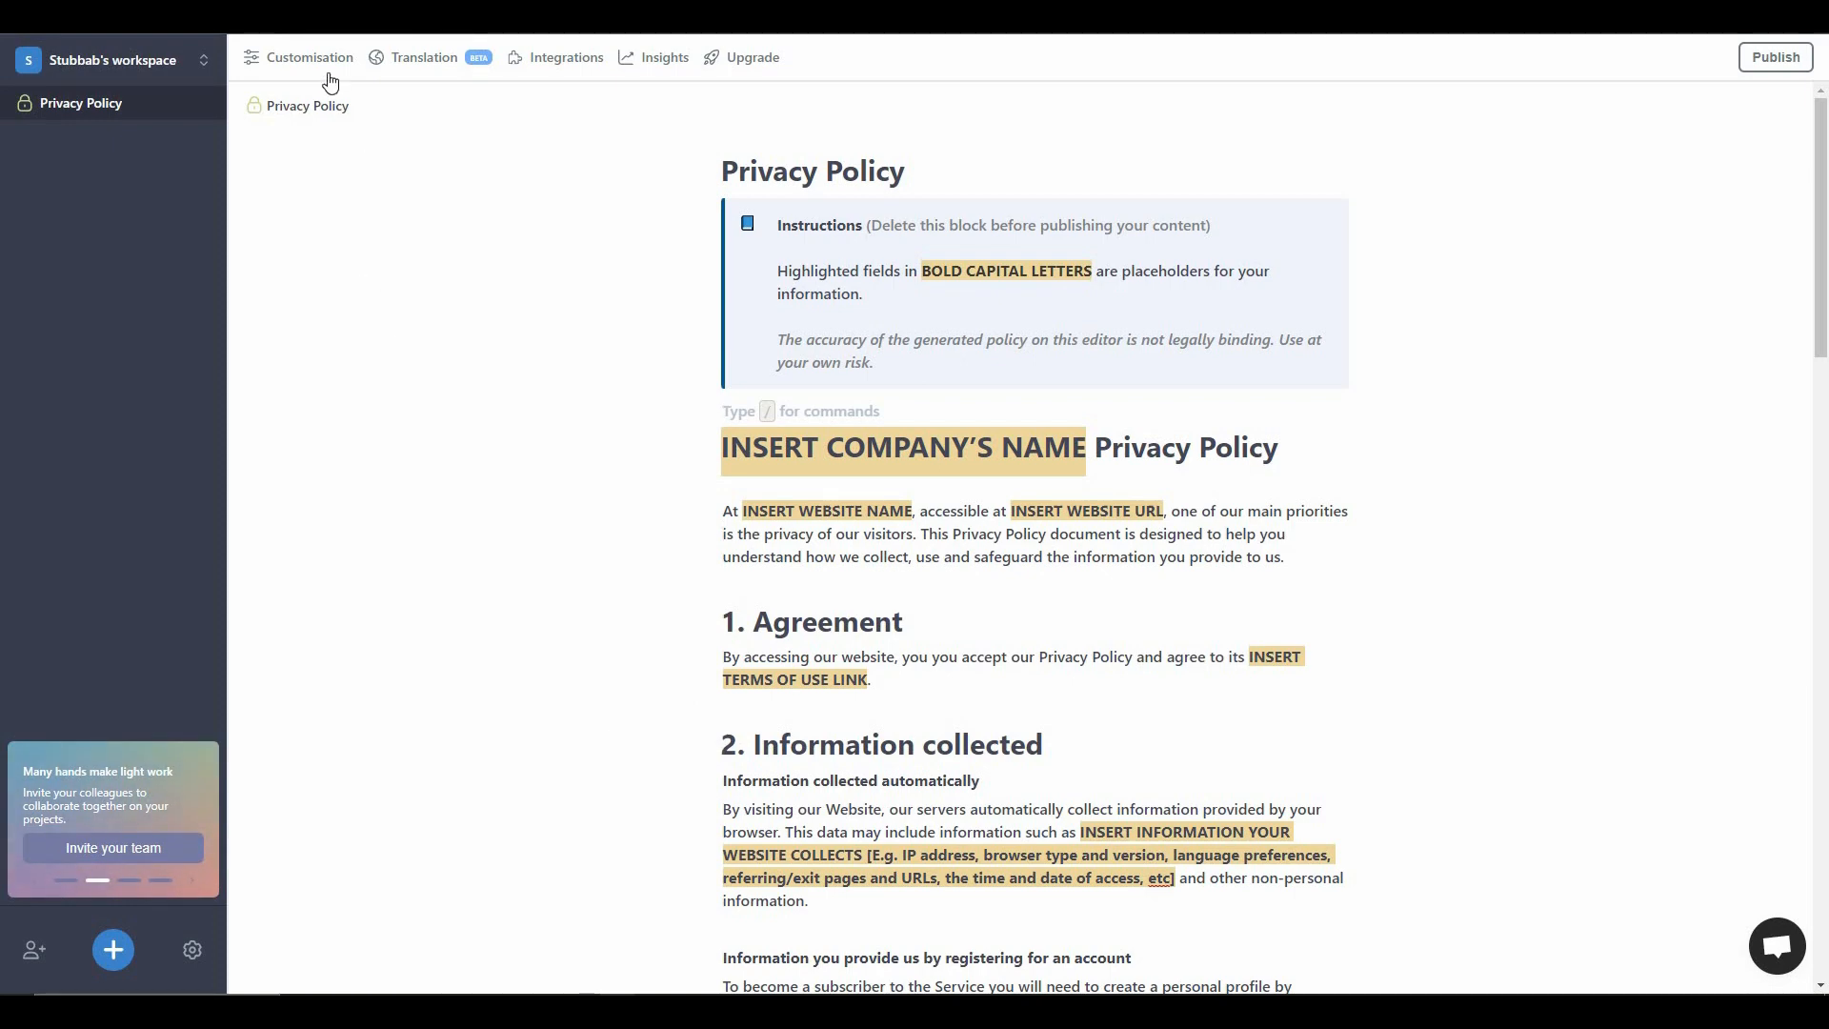
- Examine the project's General, Styling, Sharing, Configure and Translation customization settings, and close them without changes
{"action": "left_click", "coordinate": [295, 78]}
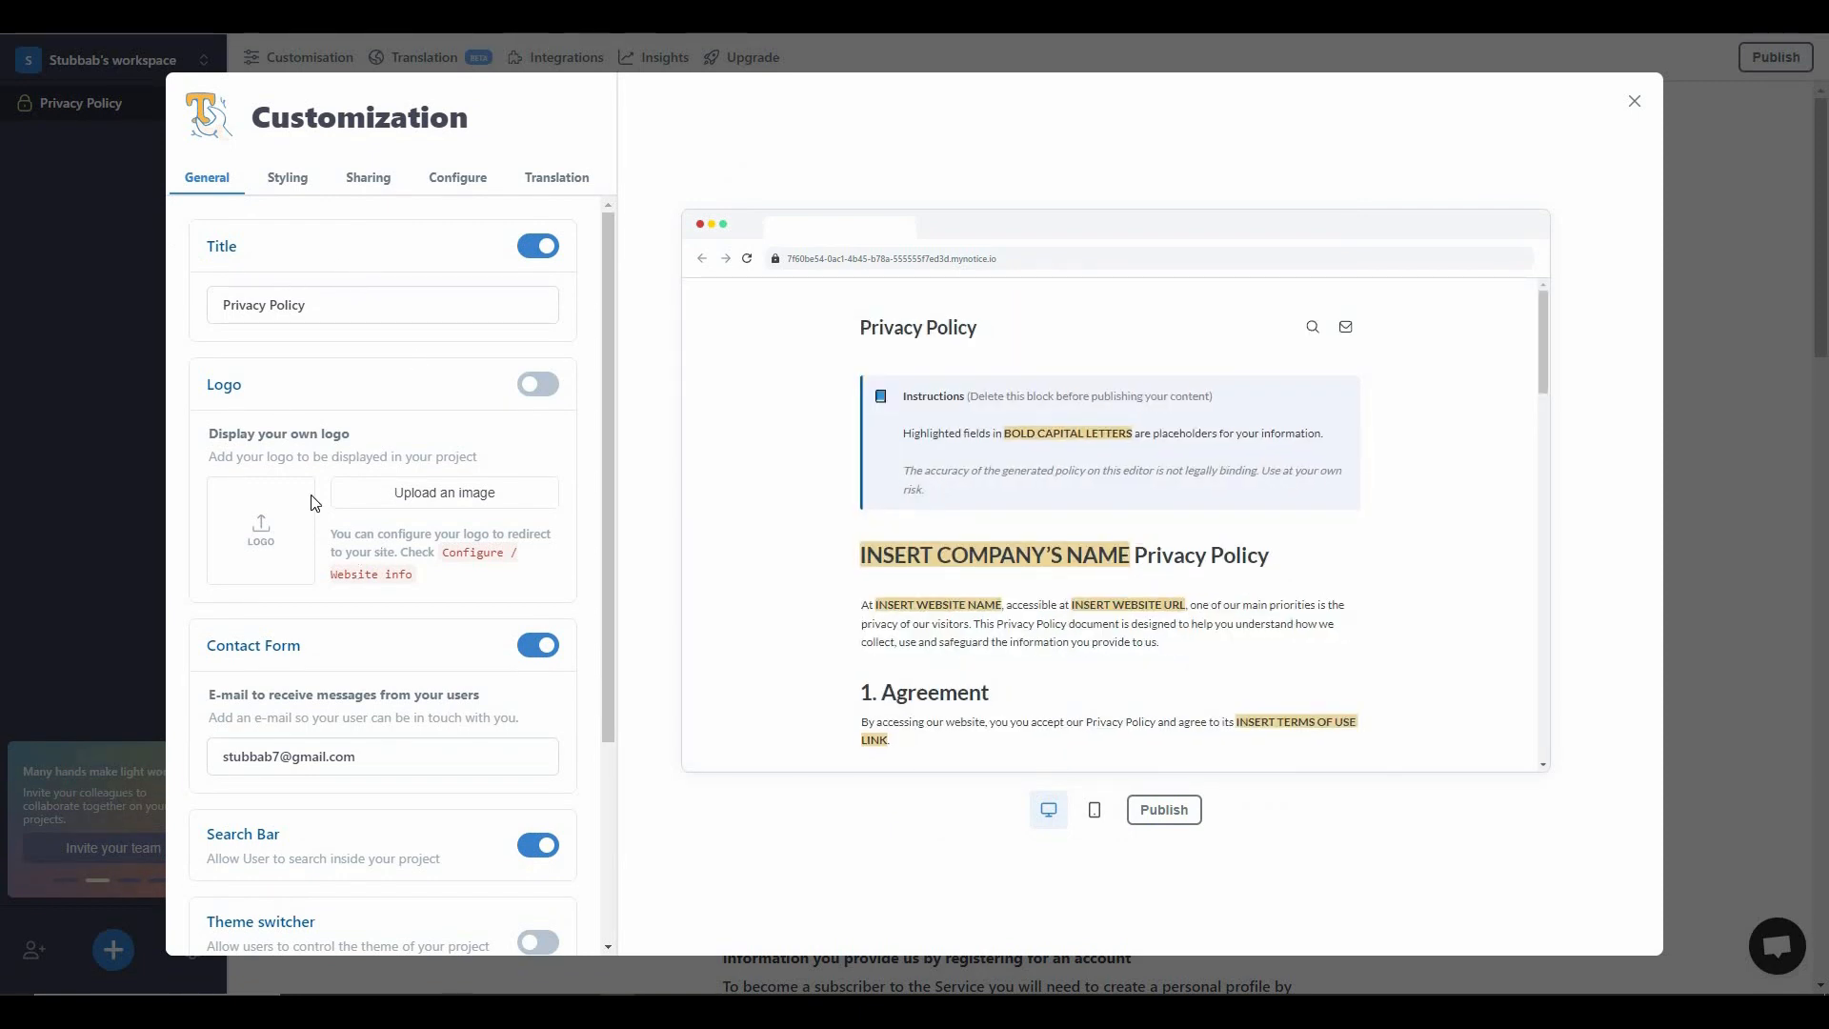
{"action": "scroll", "coordinate": [355, 430], "scroll_direction": "down", "scroll_amount": 3}
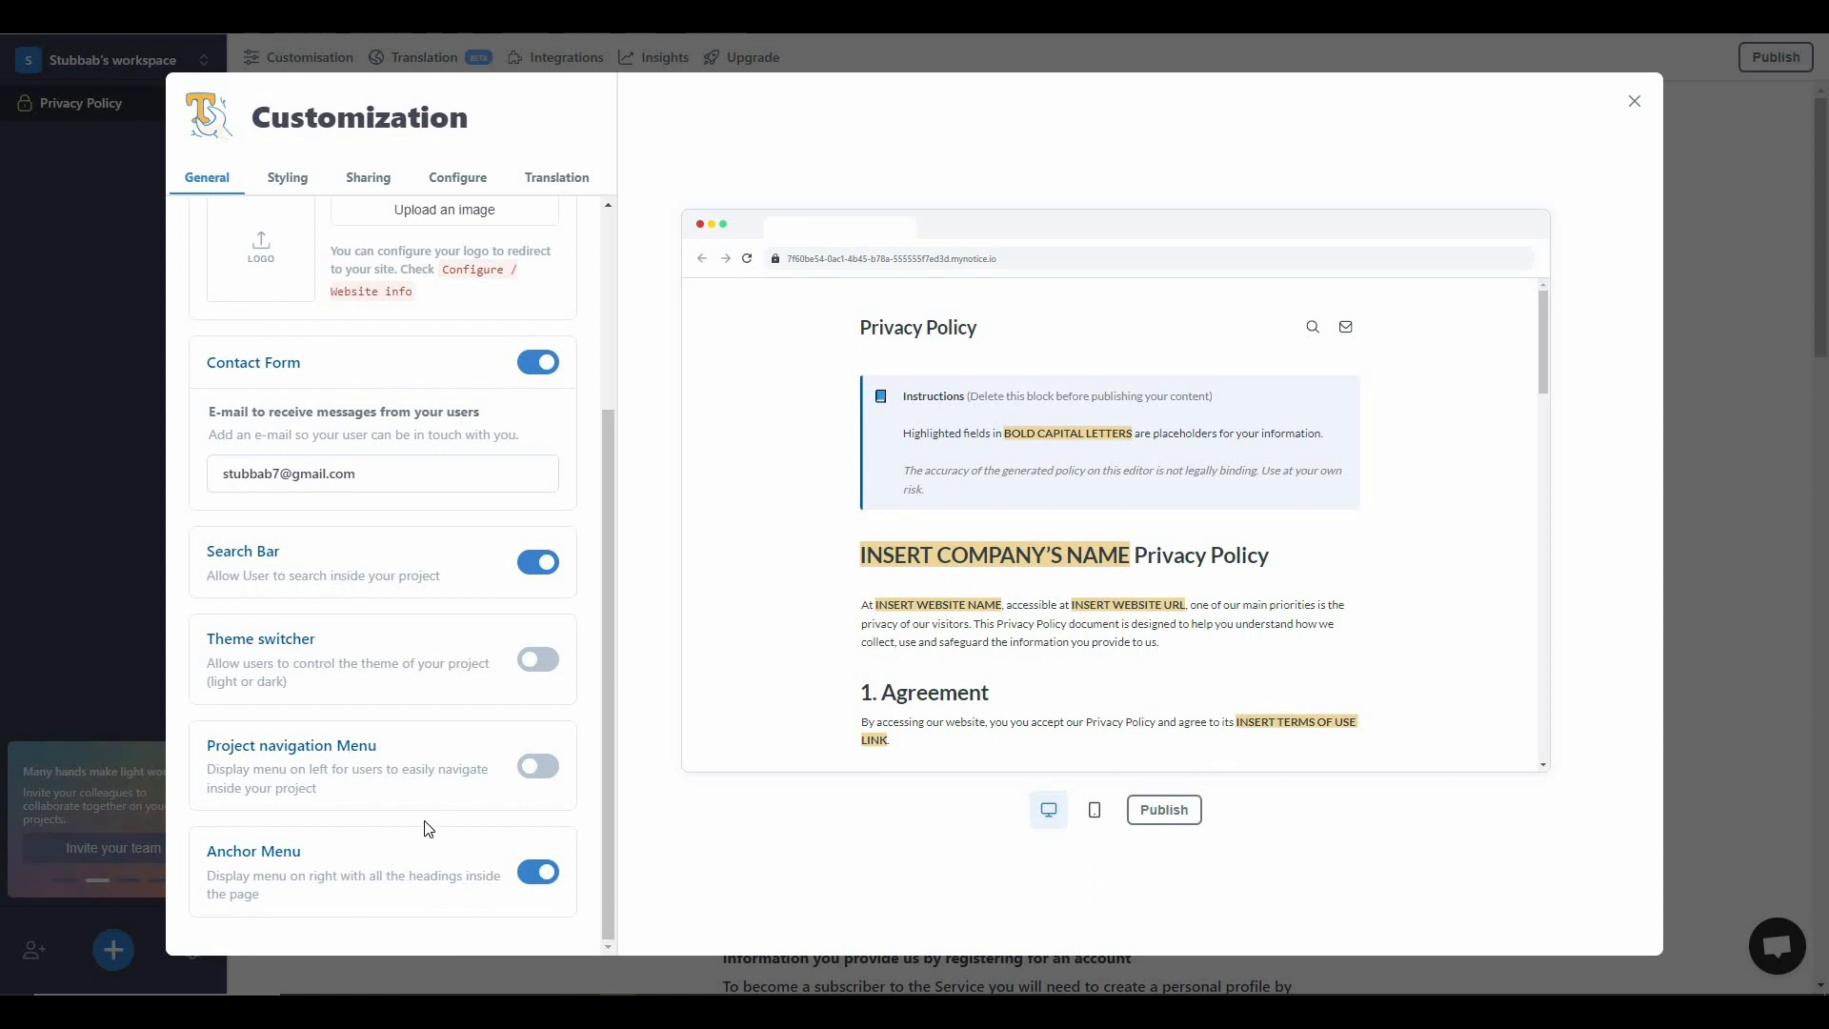
{"action": "left_click", "coordinate": [287, 188]}
{"action": "left_click", "coordinate": [376, 186]}
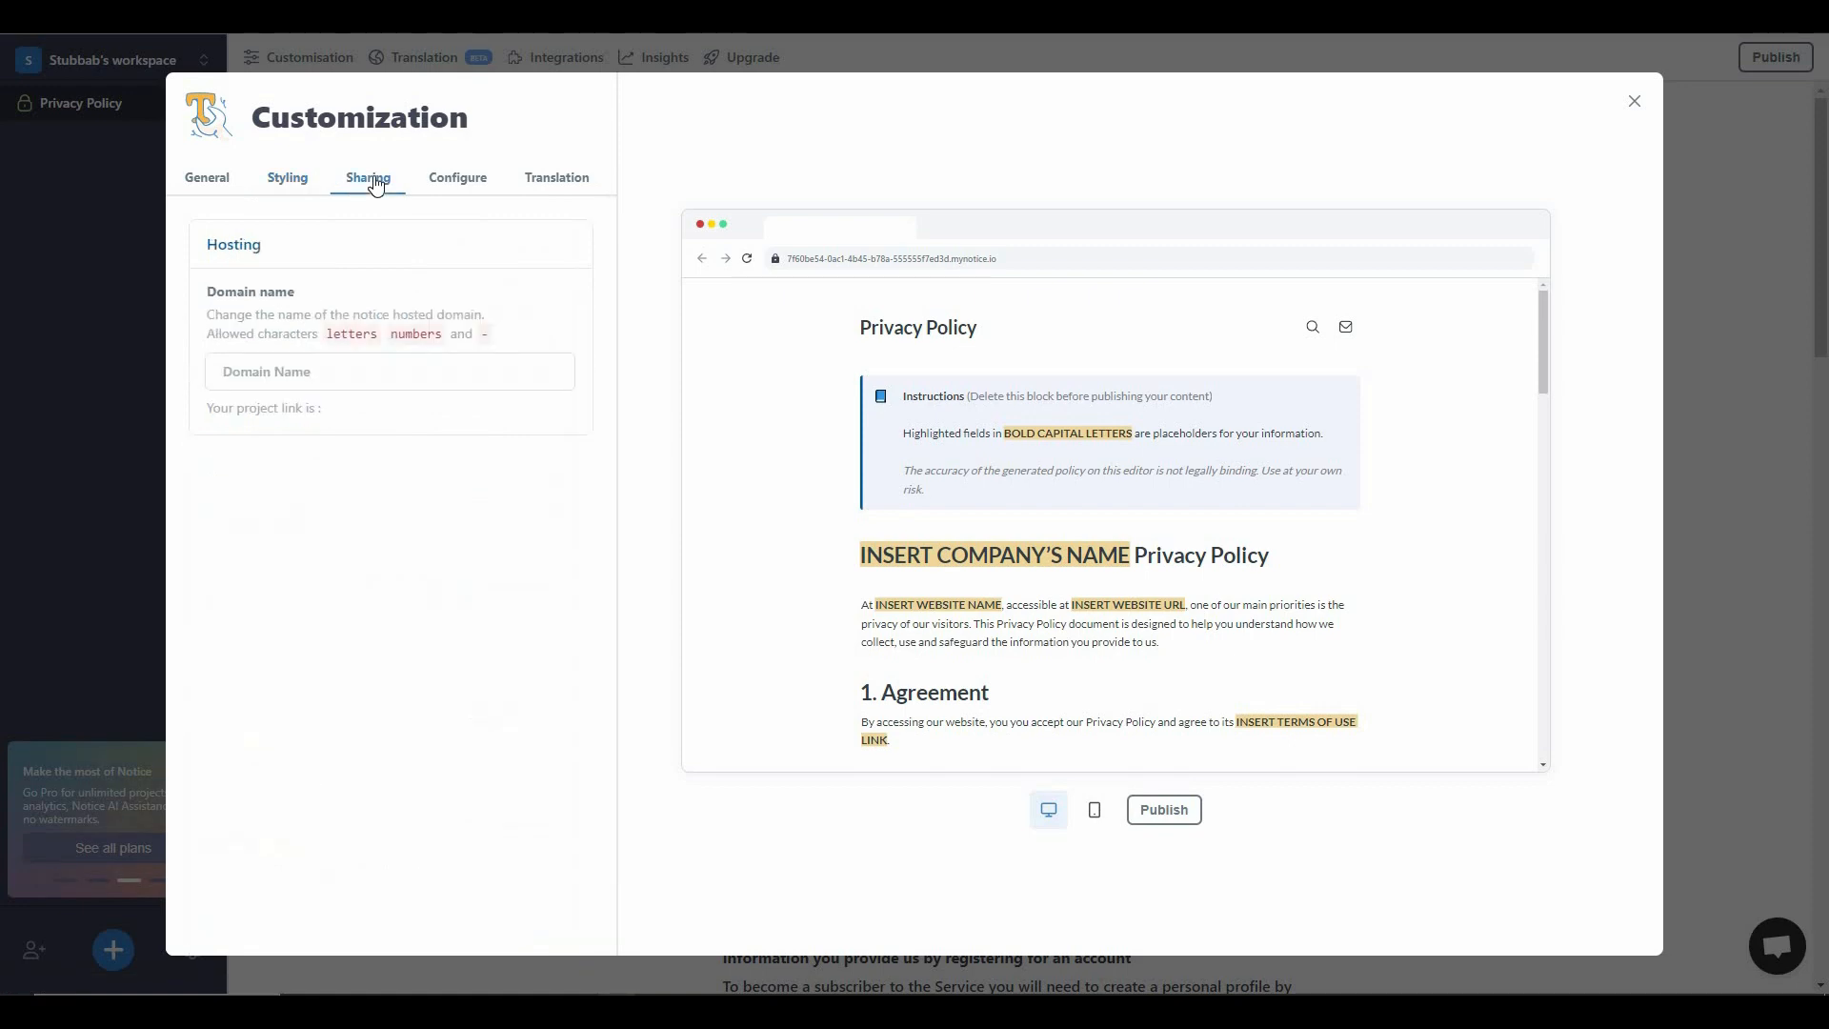
{"action": "left_click", "coordinate": [457, 181]}
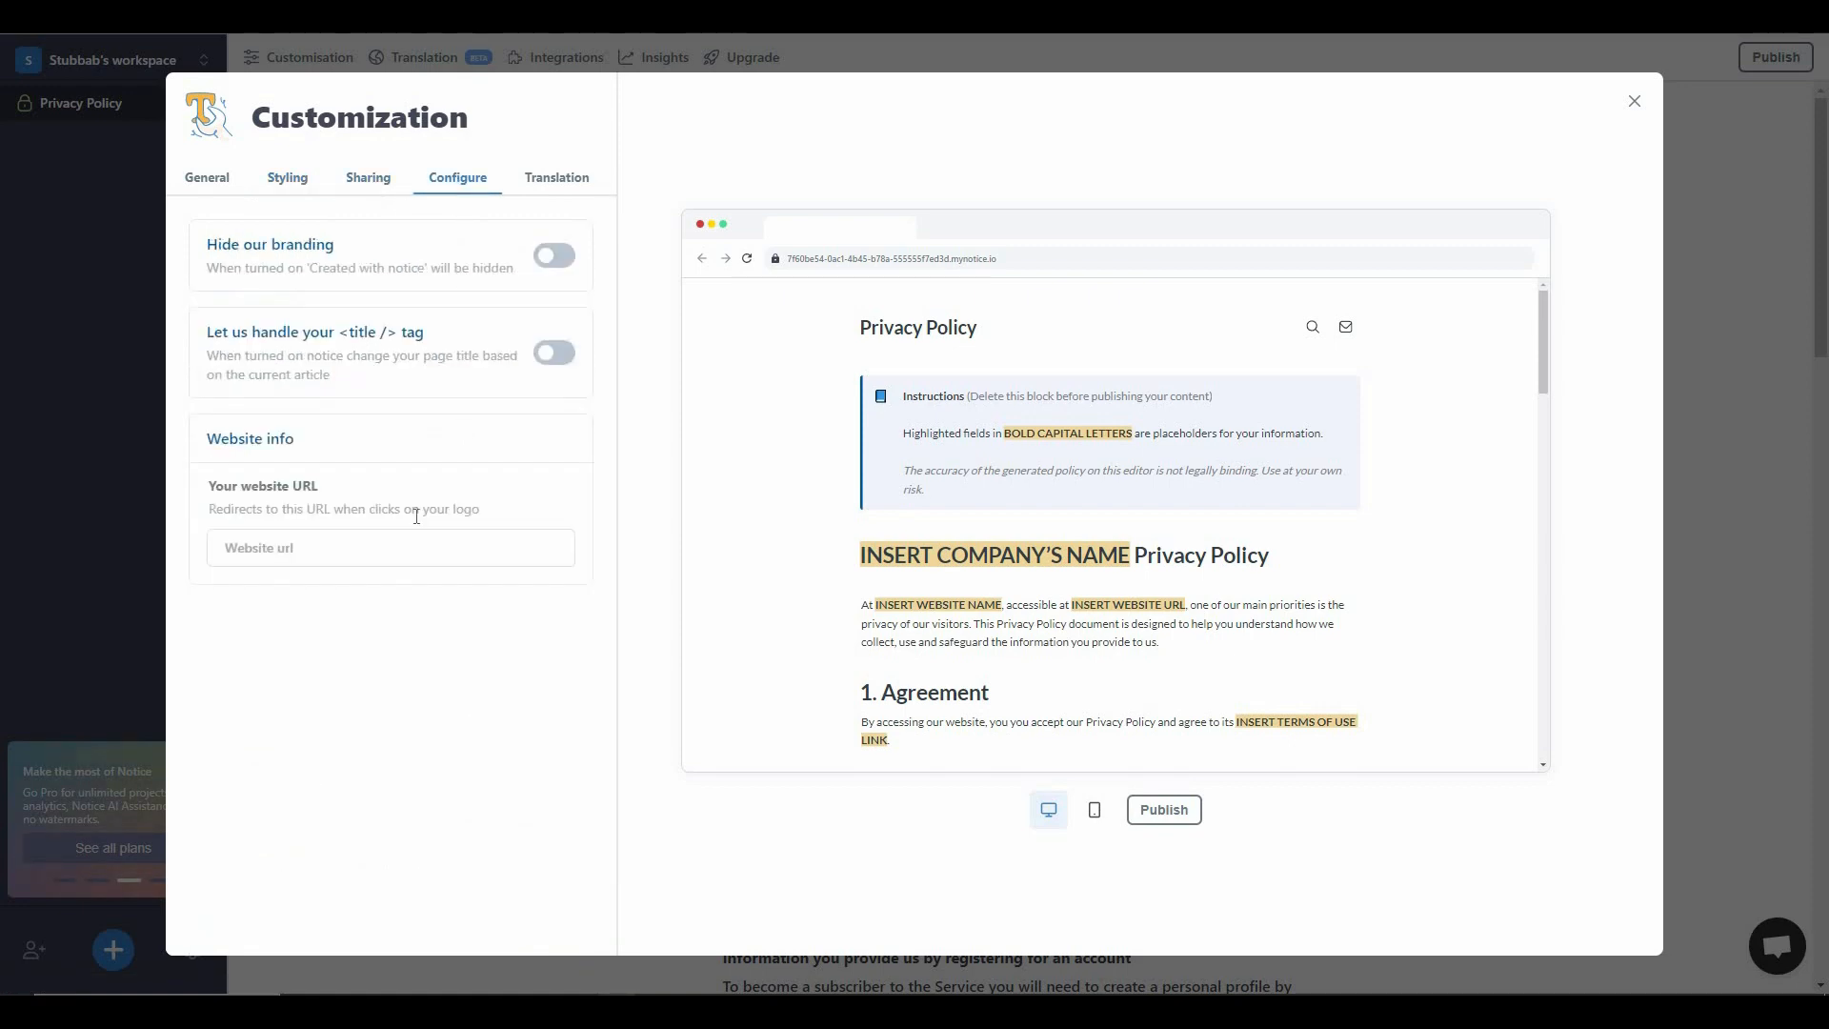
{"action": "left_click", "coordinate": [571, 190]}
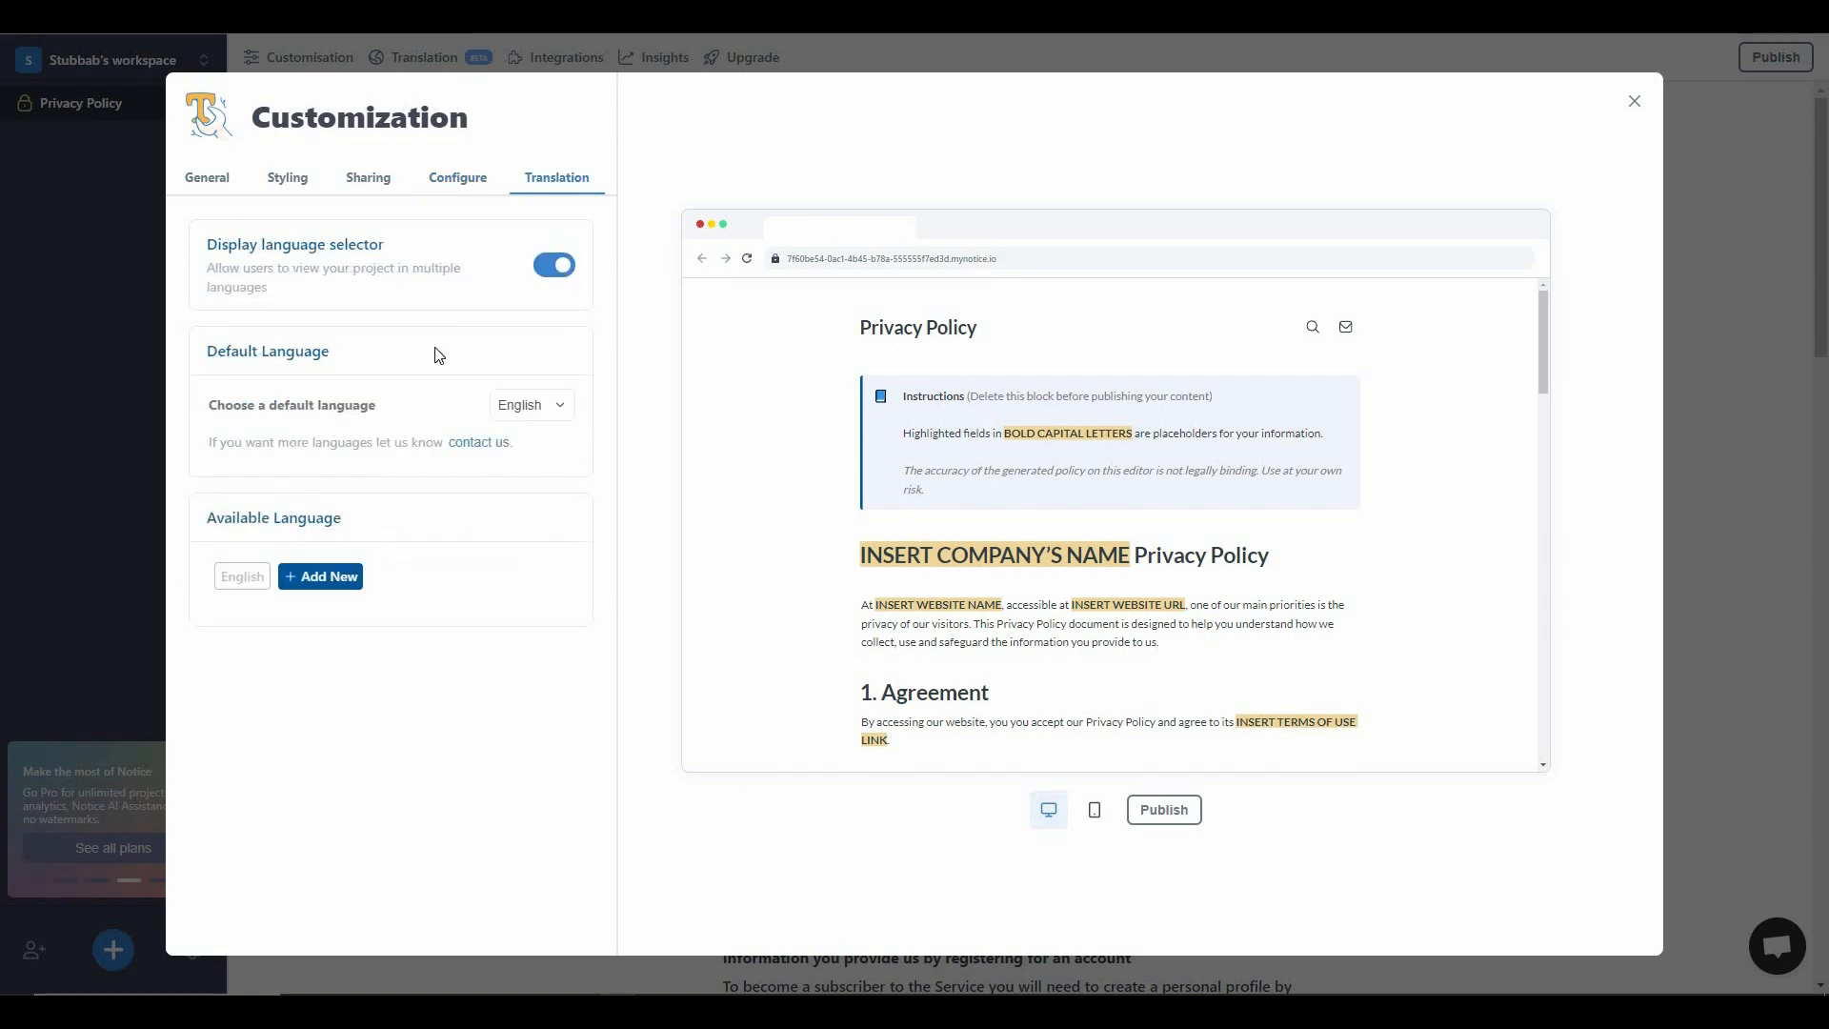
{"action": "left_click", "coordinate": [1625, 99]}
- Open the translation view for the Privacy Policy and look through the available target languages
{"action": "left_click", "coordinate": [416, 65]}
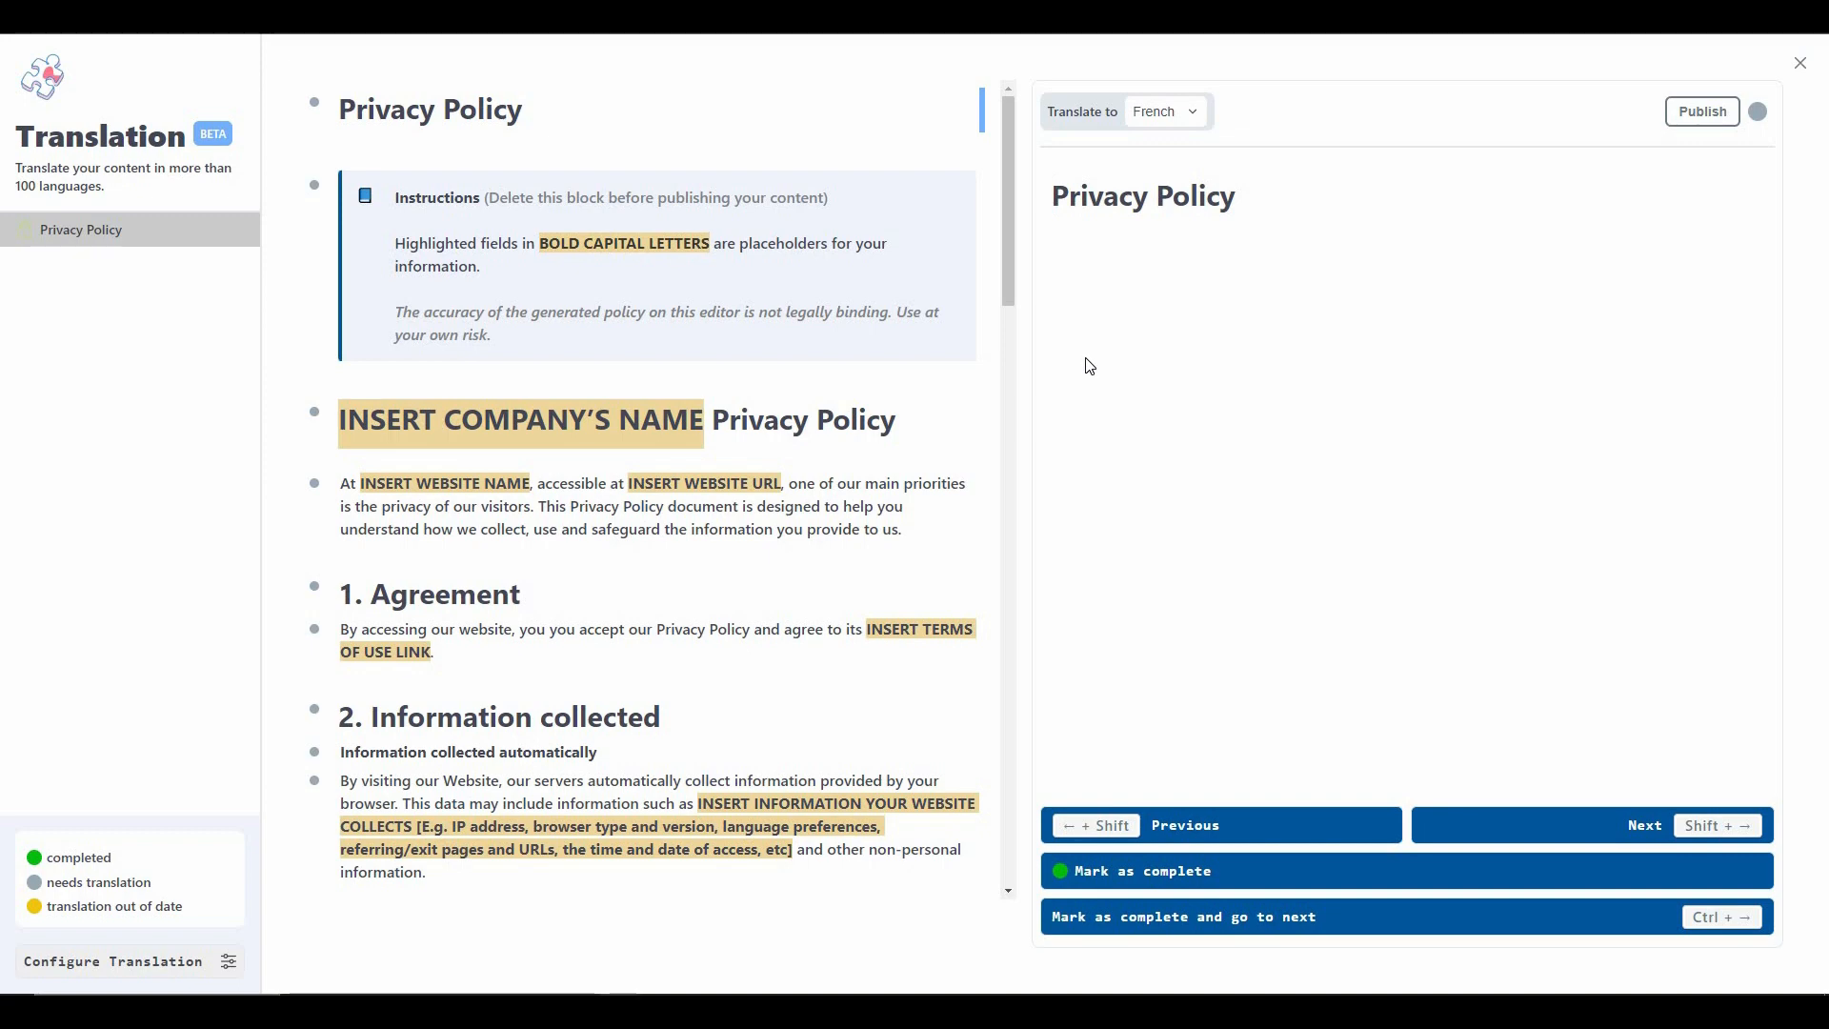
{"action": "left_click", "coordinate": [1188, 114]}
{"action": "scroll", "coordinate": [1140, 396], "scroll_direction": "down", "scroll_amount": 5}
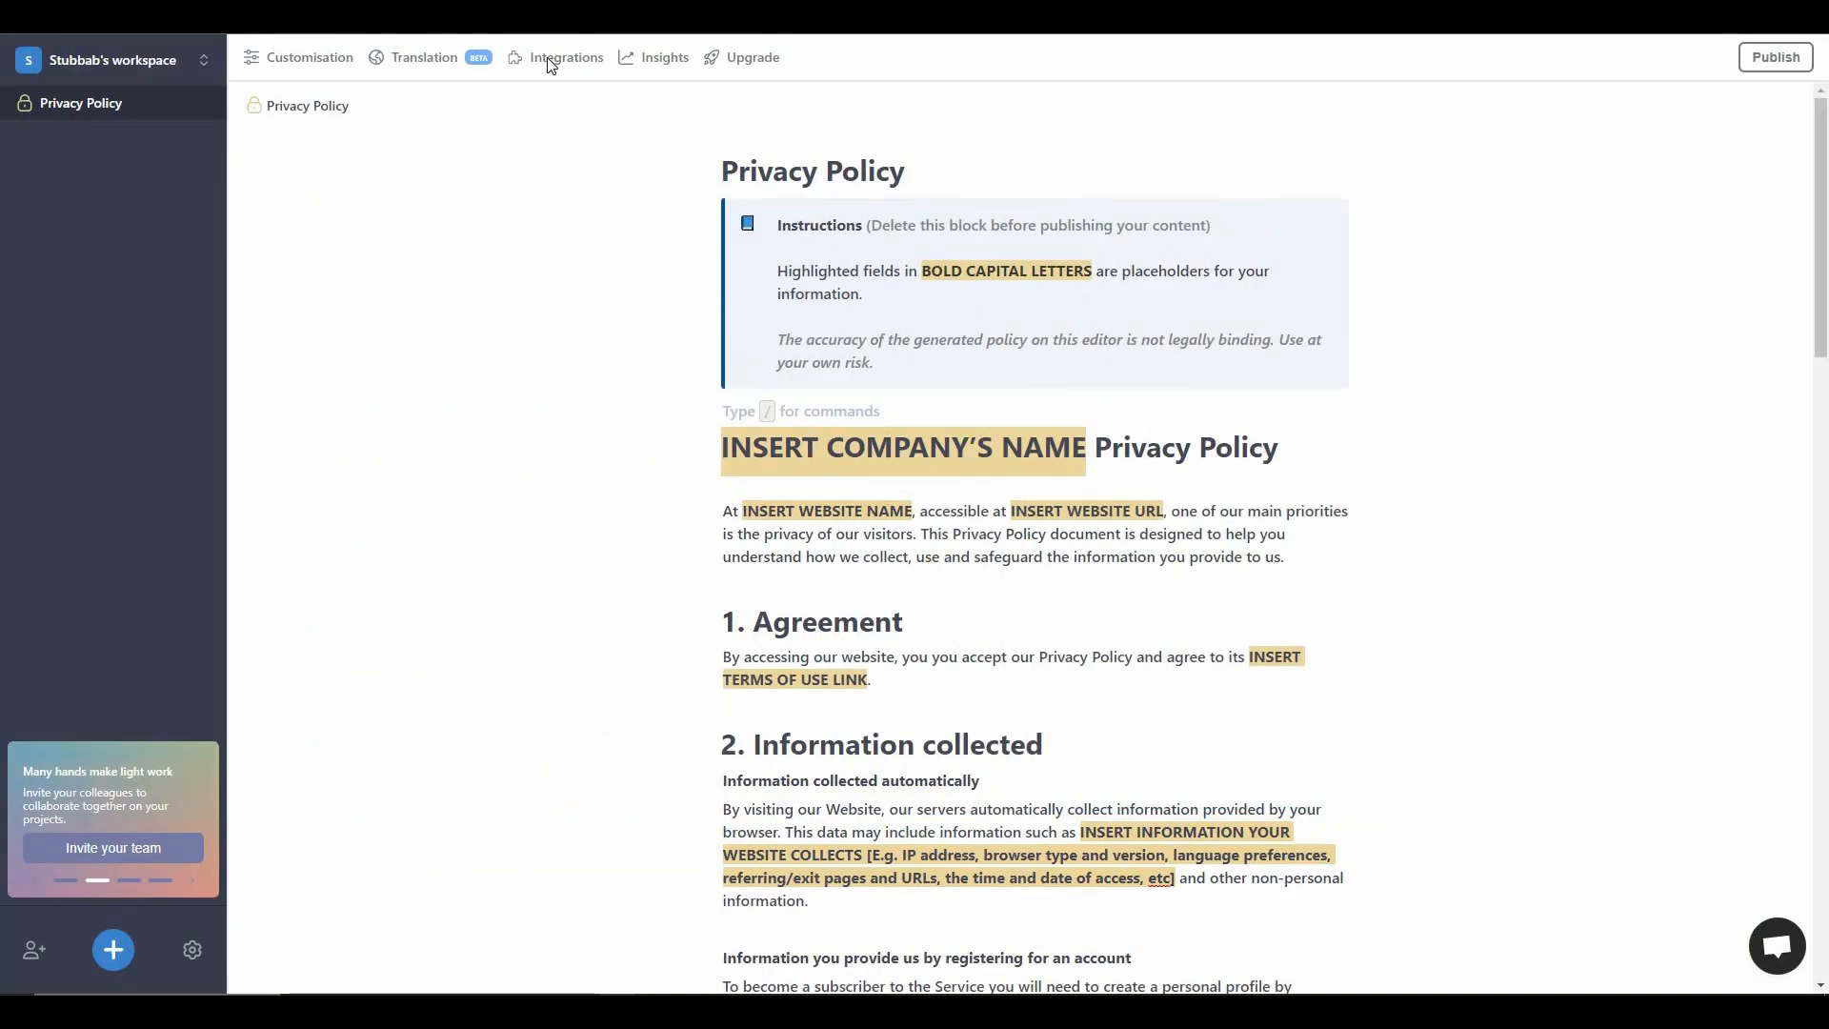
- Review the available platform integrations and the Insights page with visits by location, device, browser and OS
{"action": "left_click", "coordinate": [550, 62]}
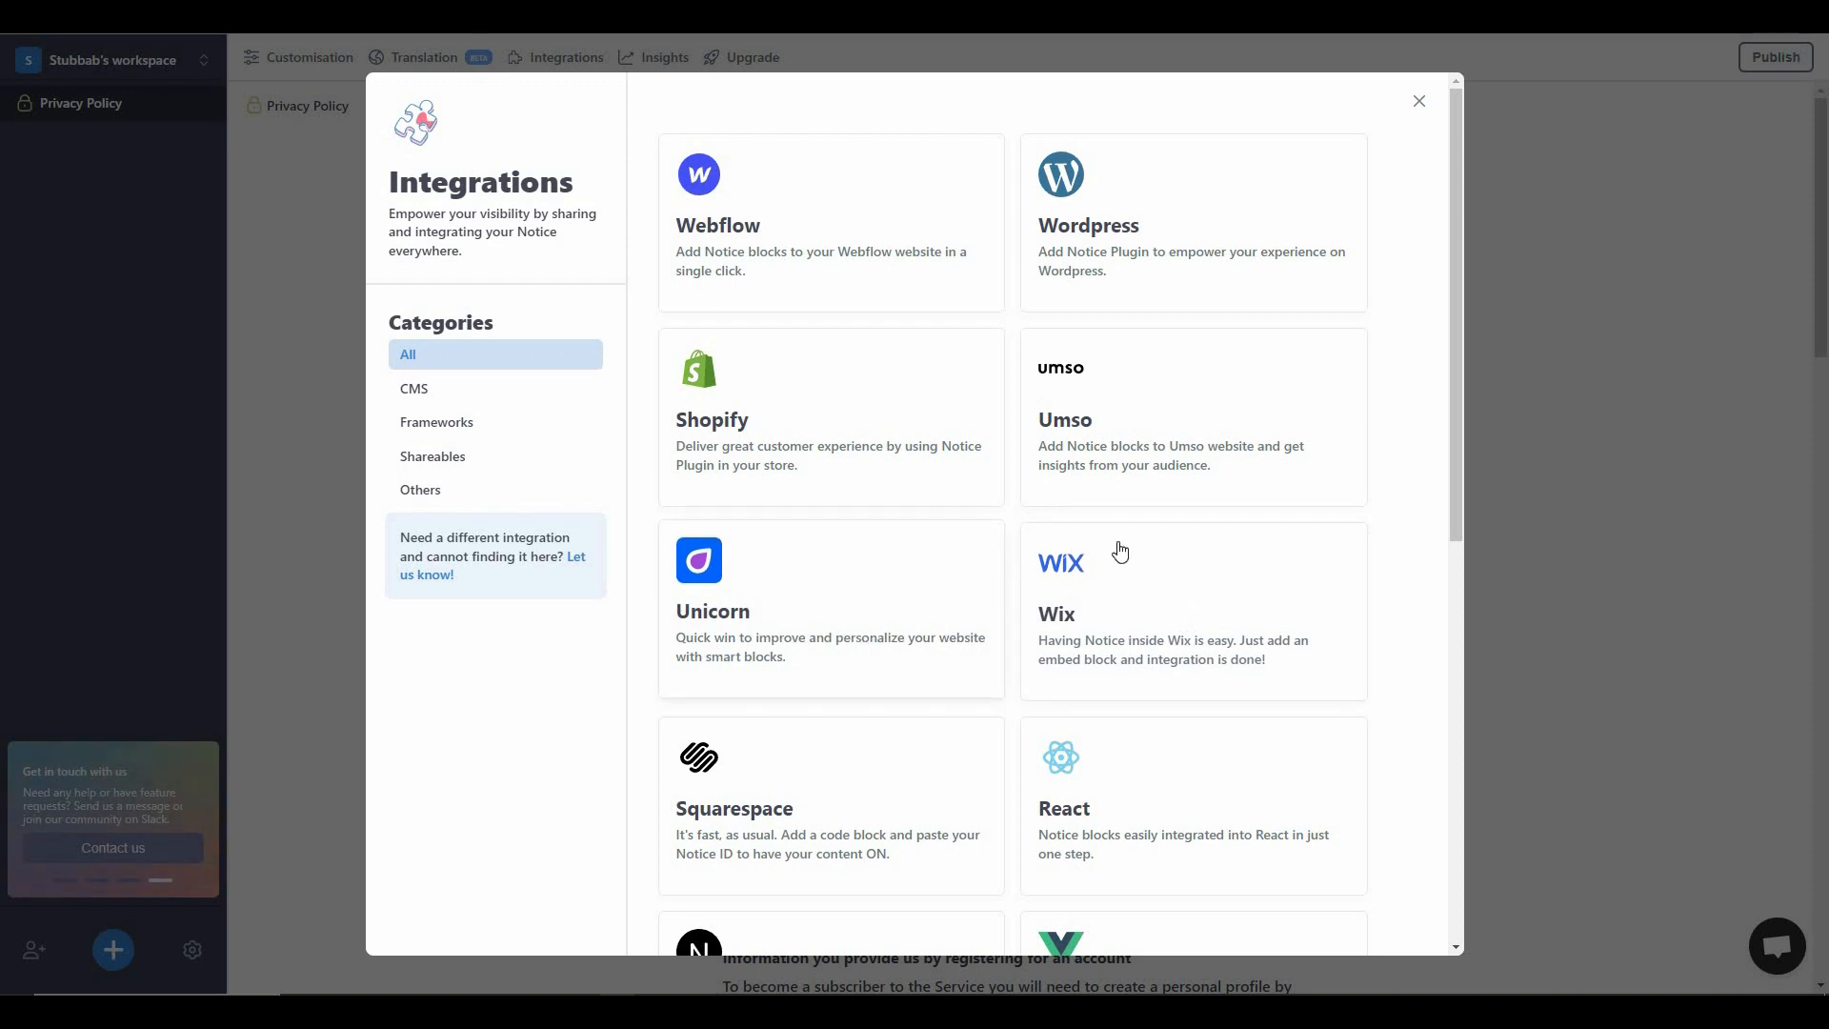
{"action": "left_click", "coordinate": [1418, 102]}
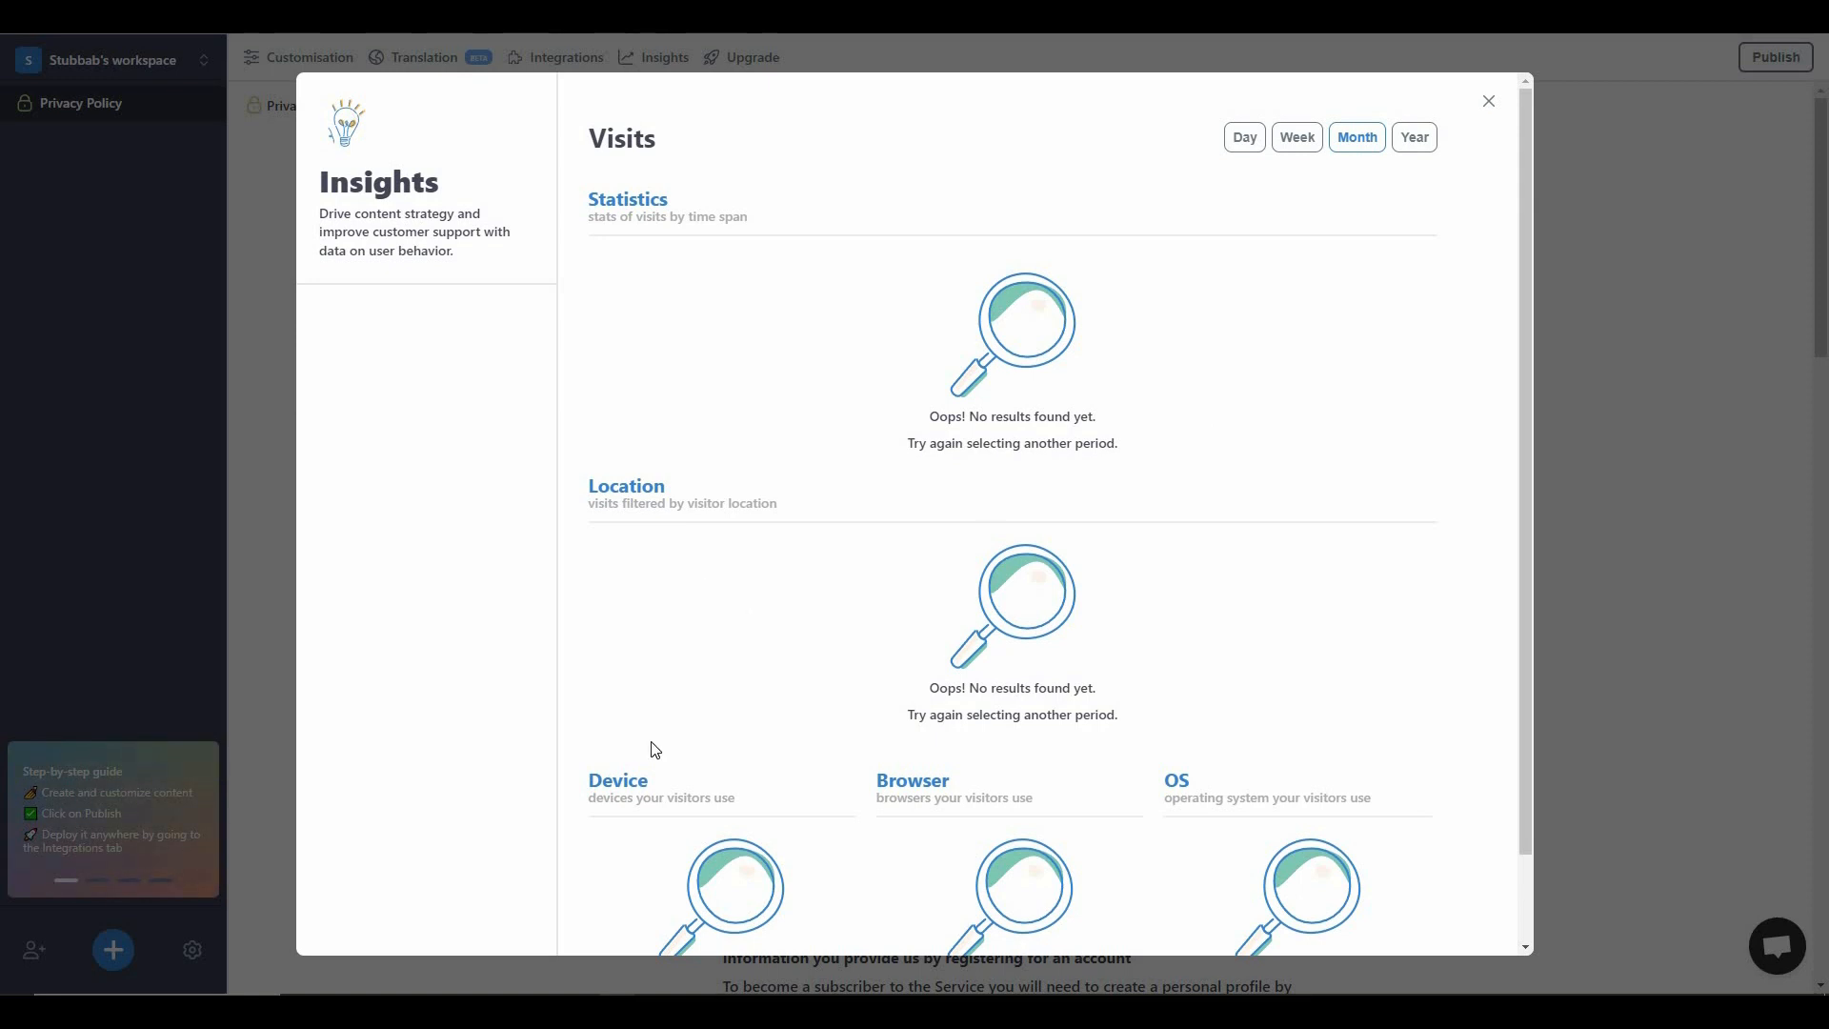
{"action": "scroll", "coordinate": [955, 724], "scroll_direction": "down", "scroll_amount": 1}
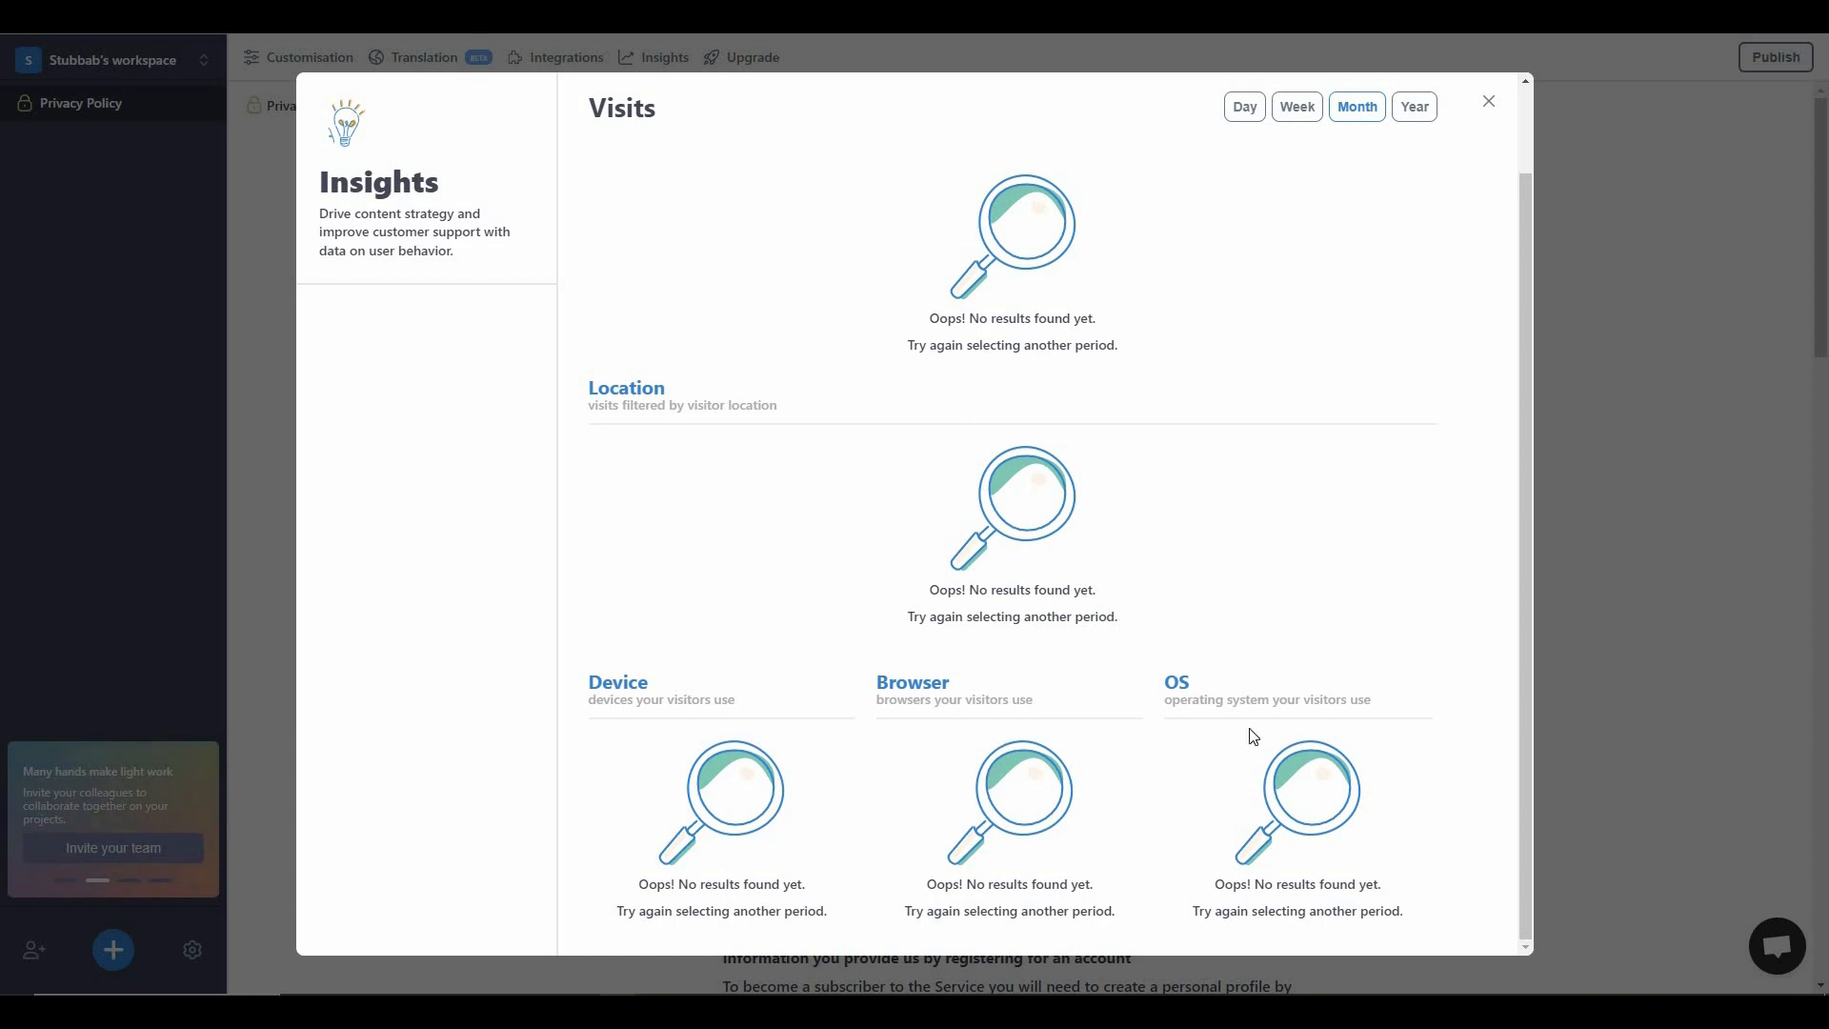
{"action": "scroll", "coordinate": [1253, 736], "scroll_direction": "up", "scroll_amount": 1}
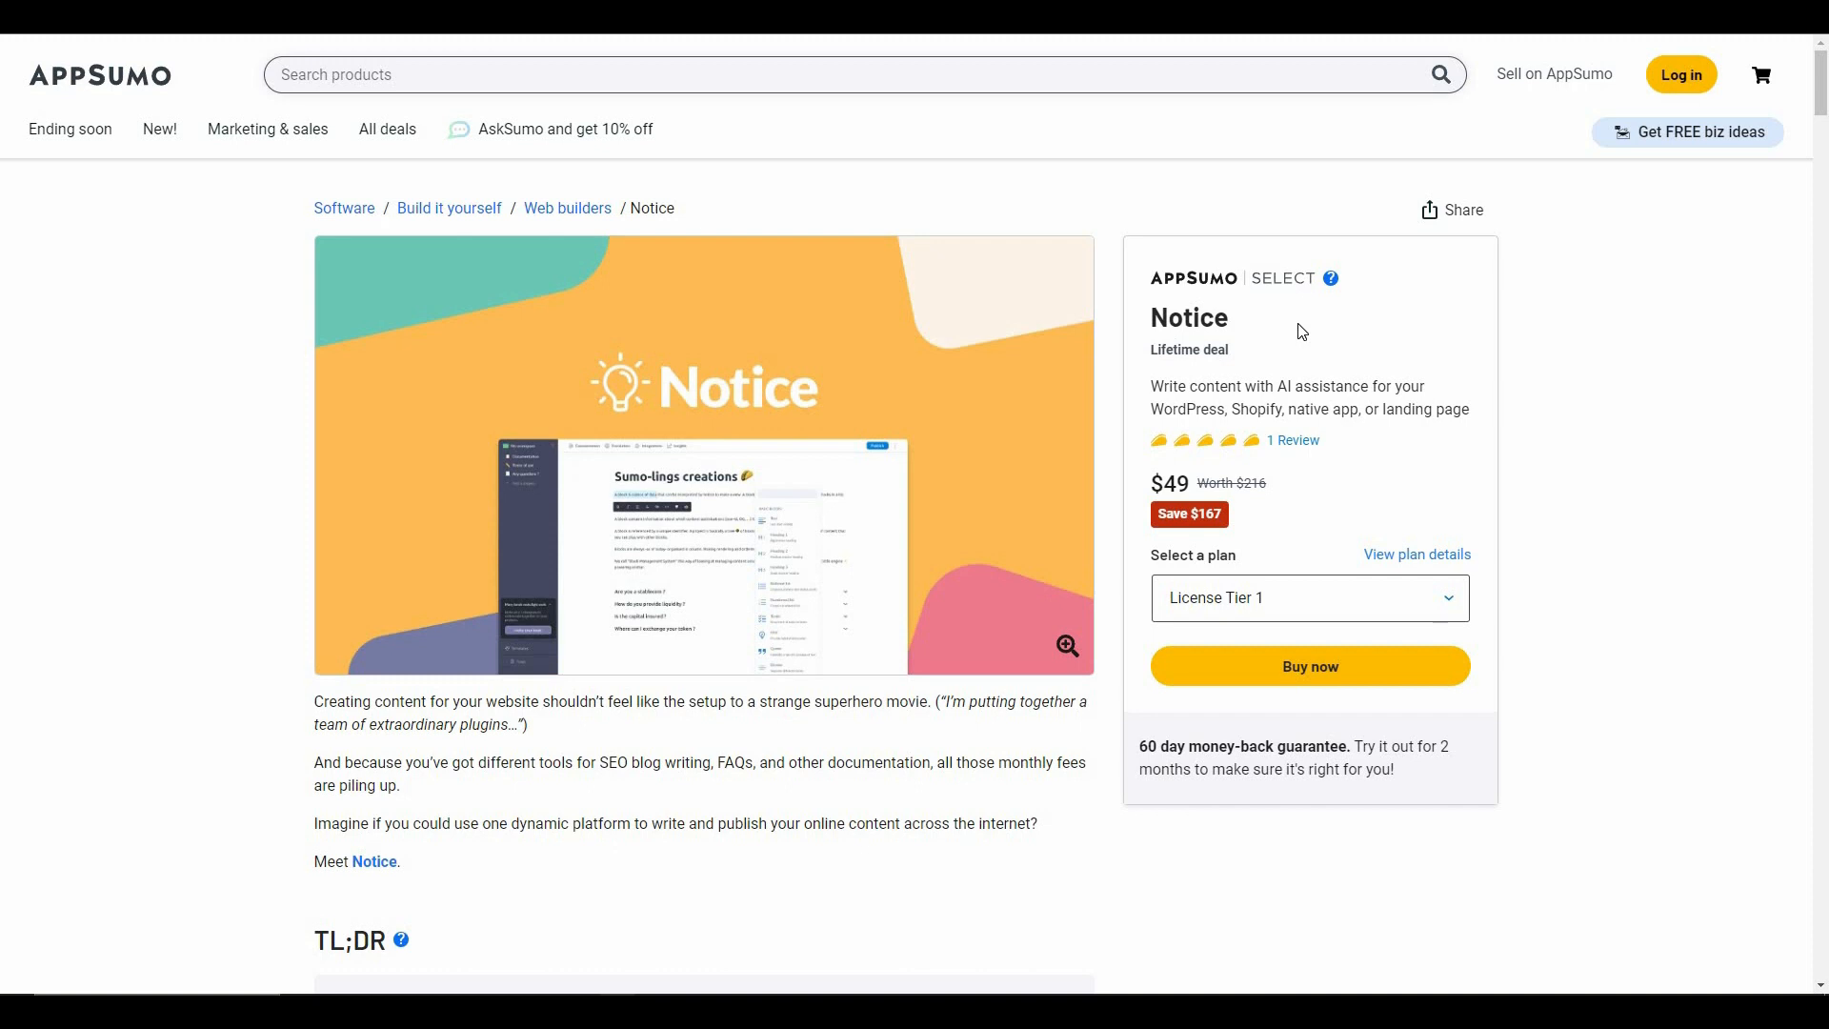
- Switch to the AppSumo deal page for Notice and read the introduction and the overview of its features
{"action": "left_click_drag", "start_coordinate": [599, 762], "coordinate": [930, 768]}
{"action": "left_click", "coordinate": [718, 763]}
{"action": "left_click", "coordinate": [896, 816]}
{"action": "scroll", "coordinate": [783, 714], "scroll_direction": "down", "scroll_amount": 10}
{"action": "scroll", "coordinate": [771, 729], "scroll_direction": "down", "scroll_amount": 20}
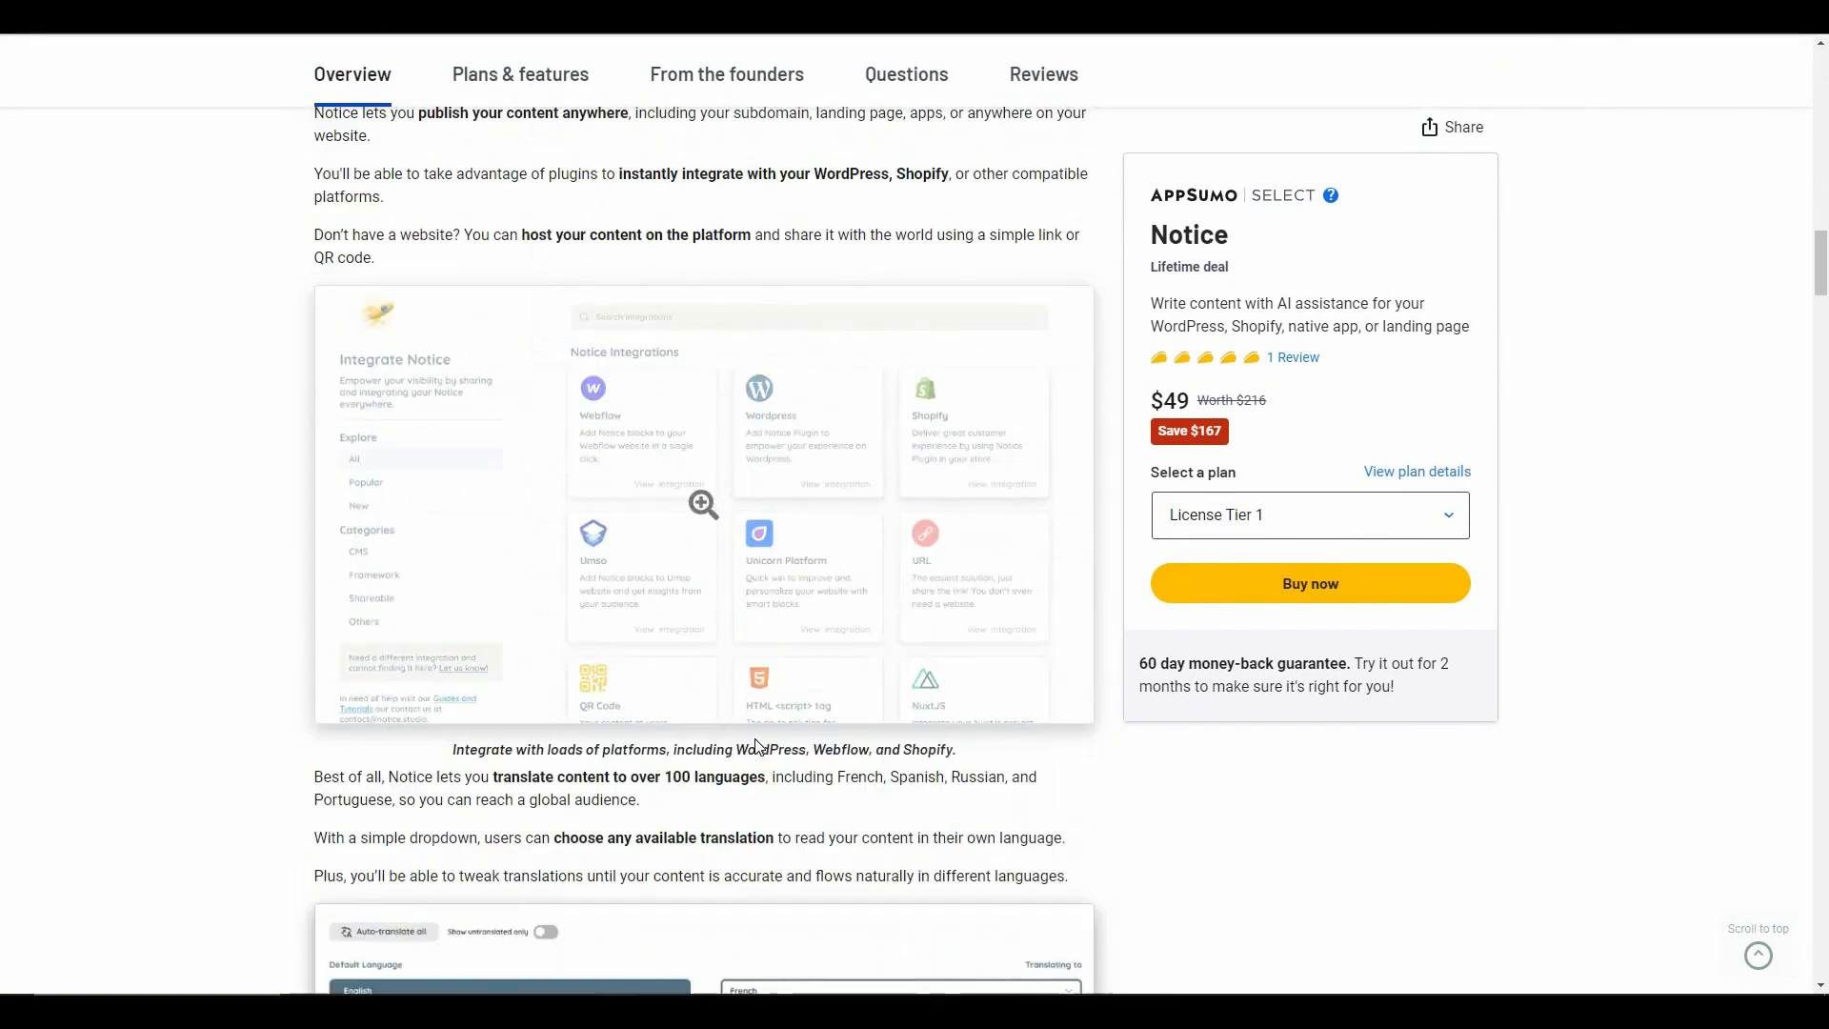
- Compare the features included in all plans and the License Tier 1 and 2 offers, then return towards the overview
{"action": "scroll", "coordinate": [756, 750], "scroll_direction": "down", "scroll_amount": 10}
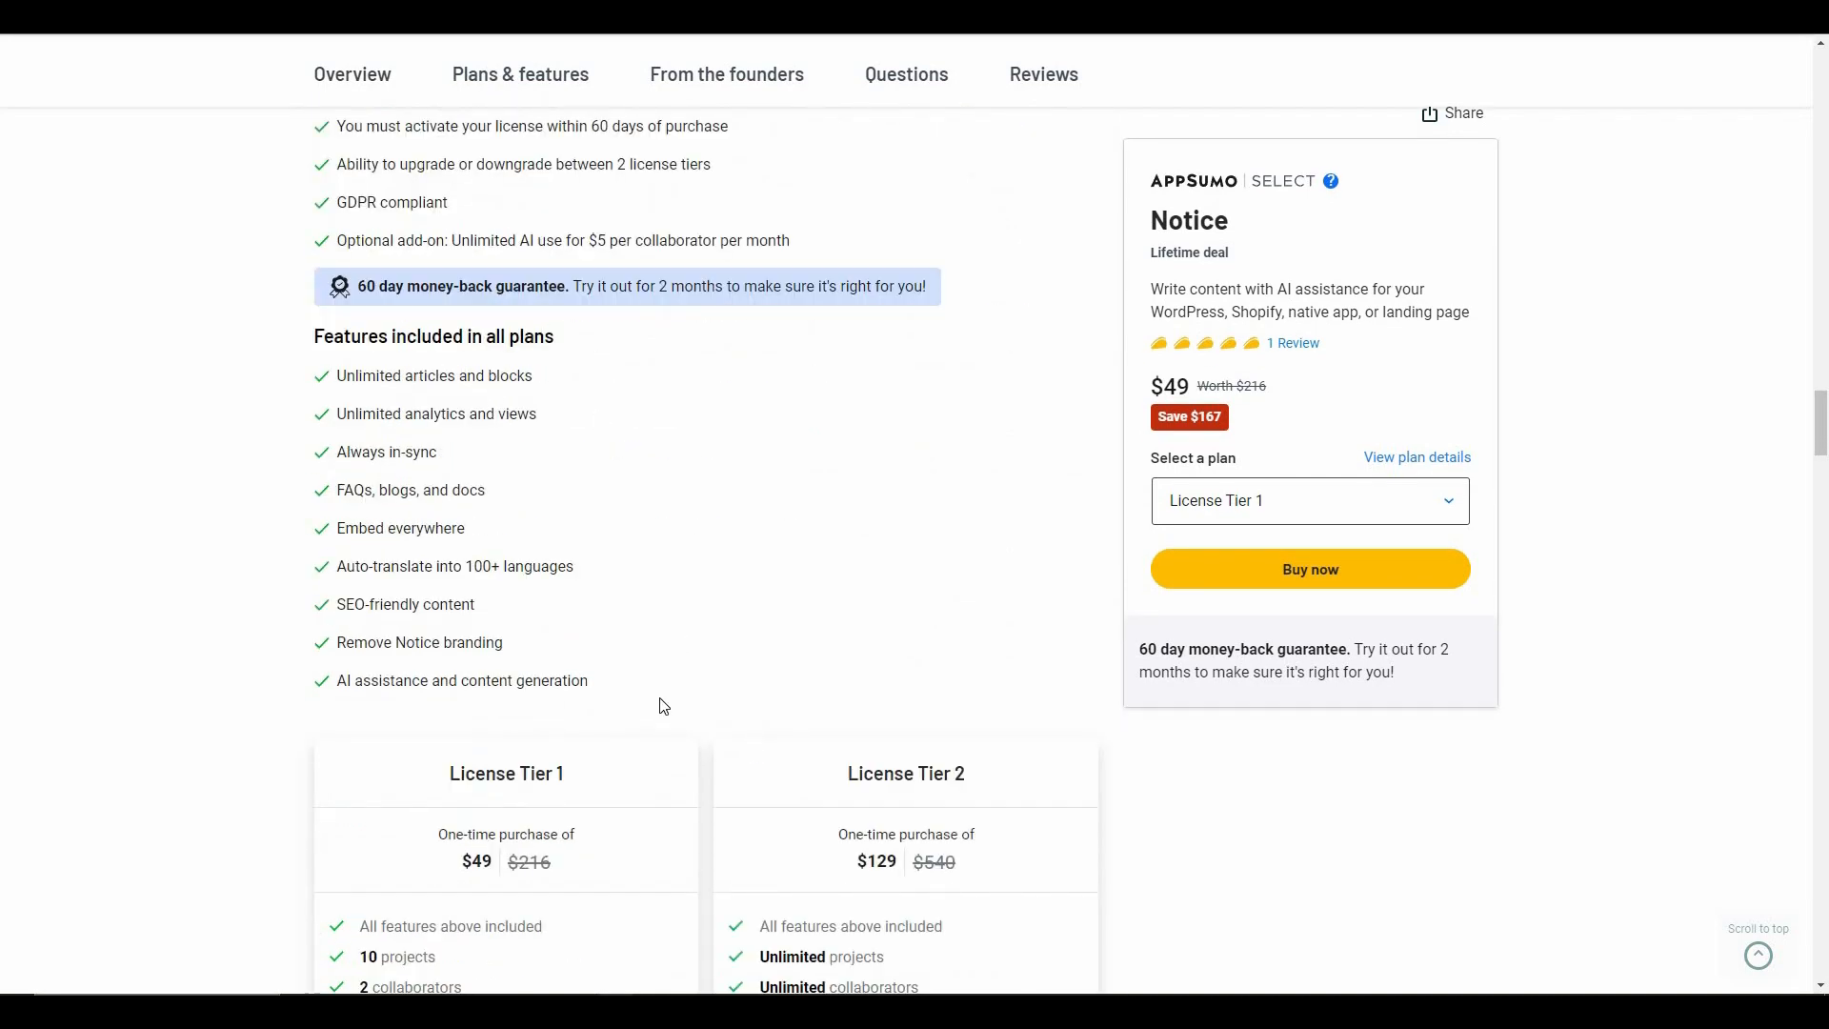
{"action": "scroll", "coordinate": [664, 706], "scroll_direction": "down", "scroll_amount": 4}
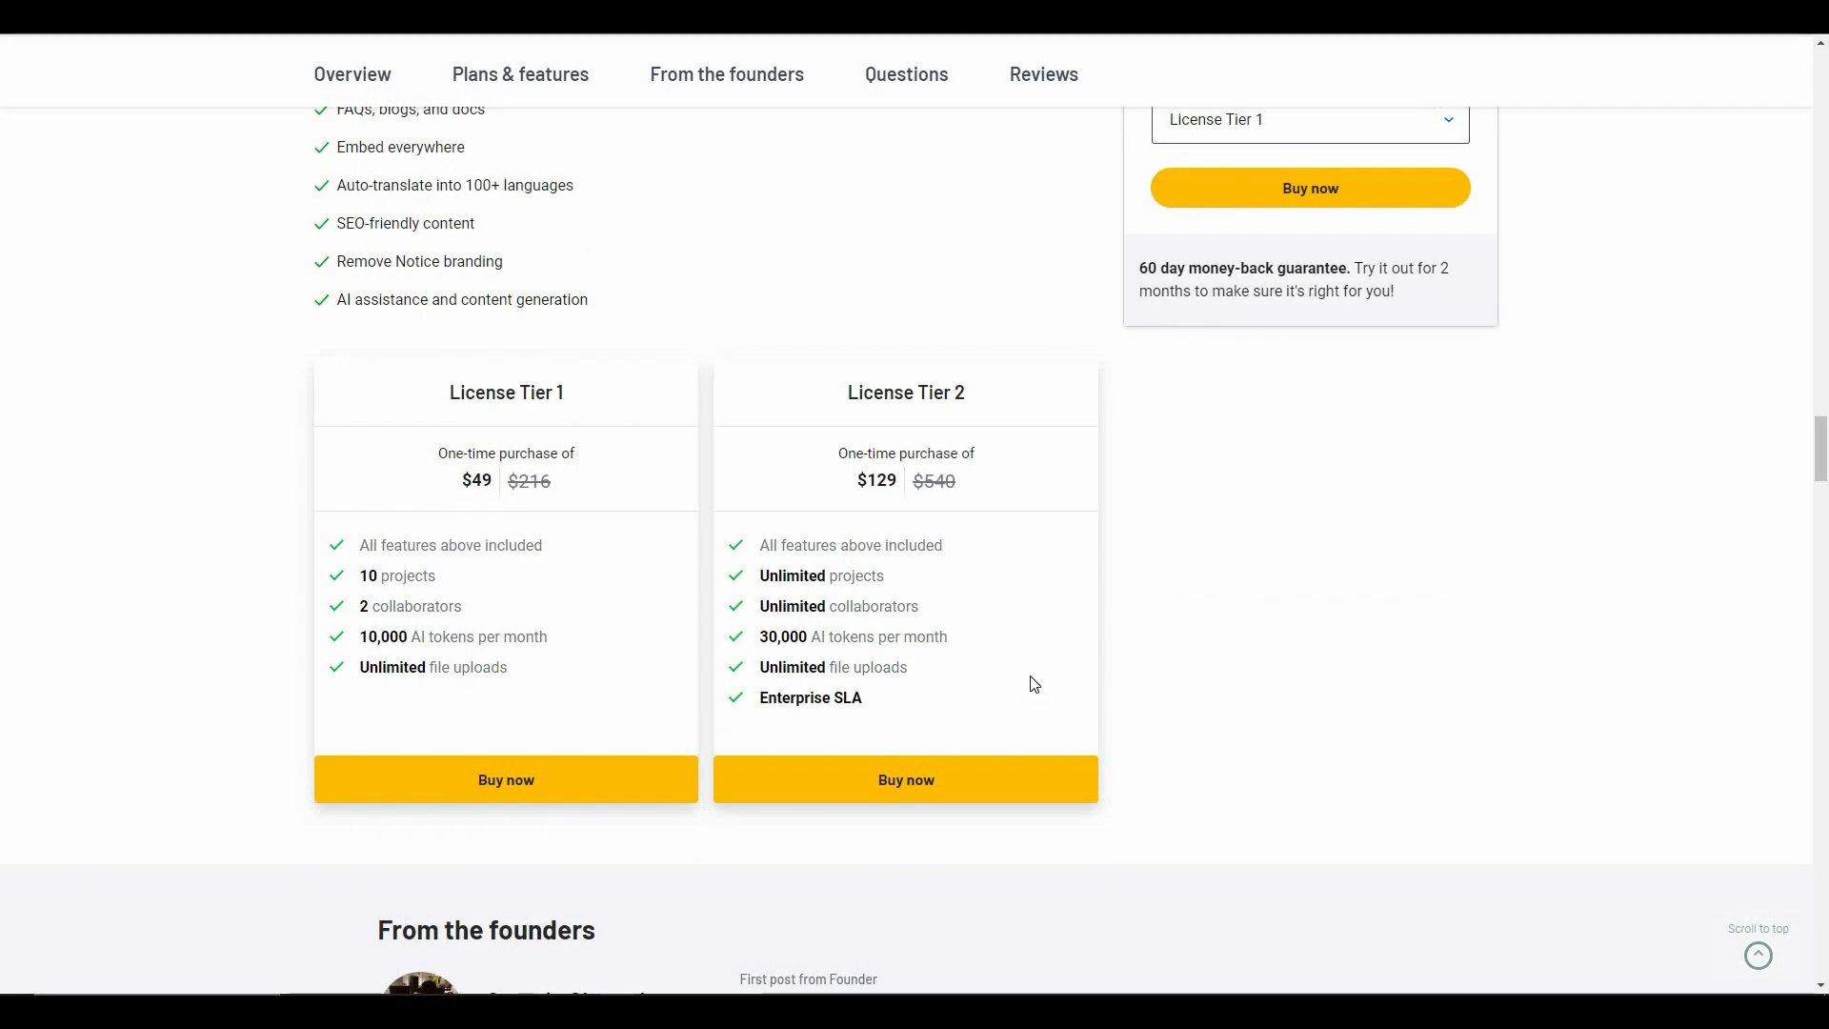
{"action": "scroll", "coordinate": [1035, 684], "scroll_direction": "up", "scroll_amount": 15}
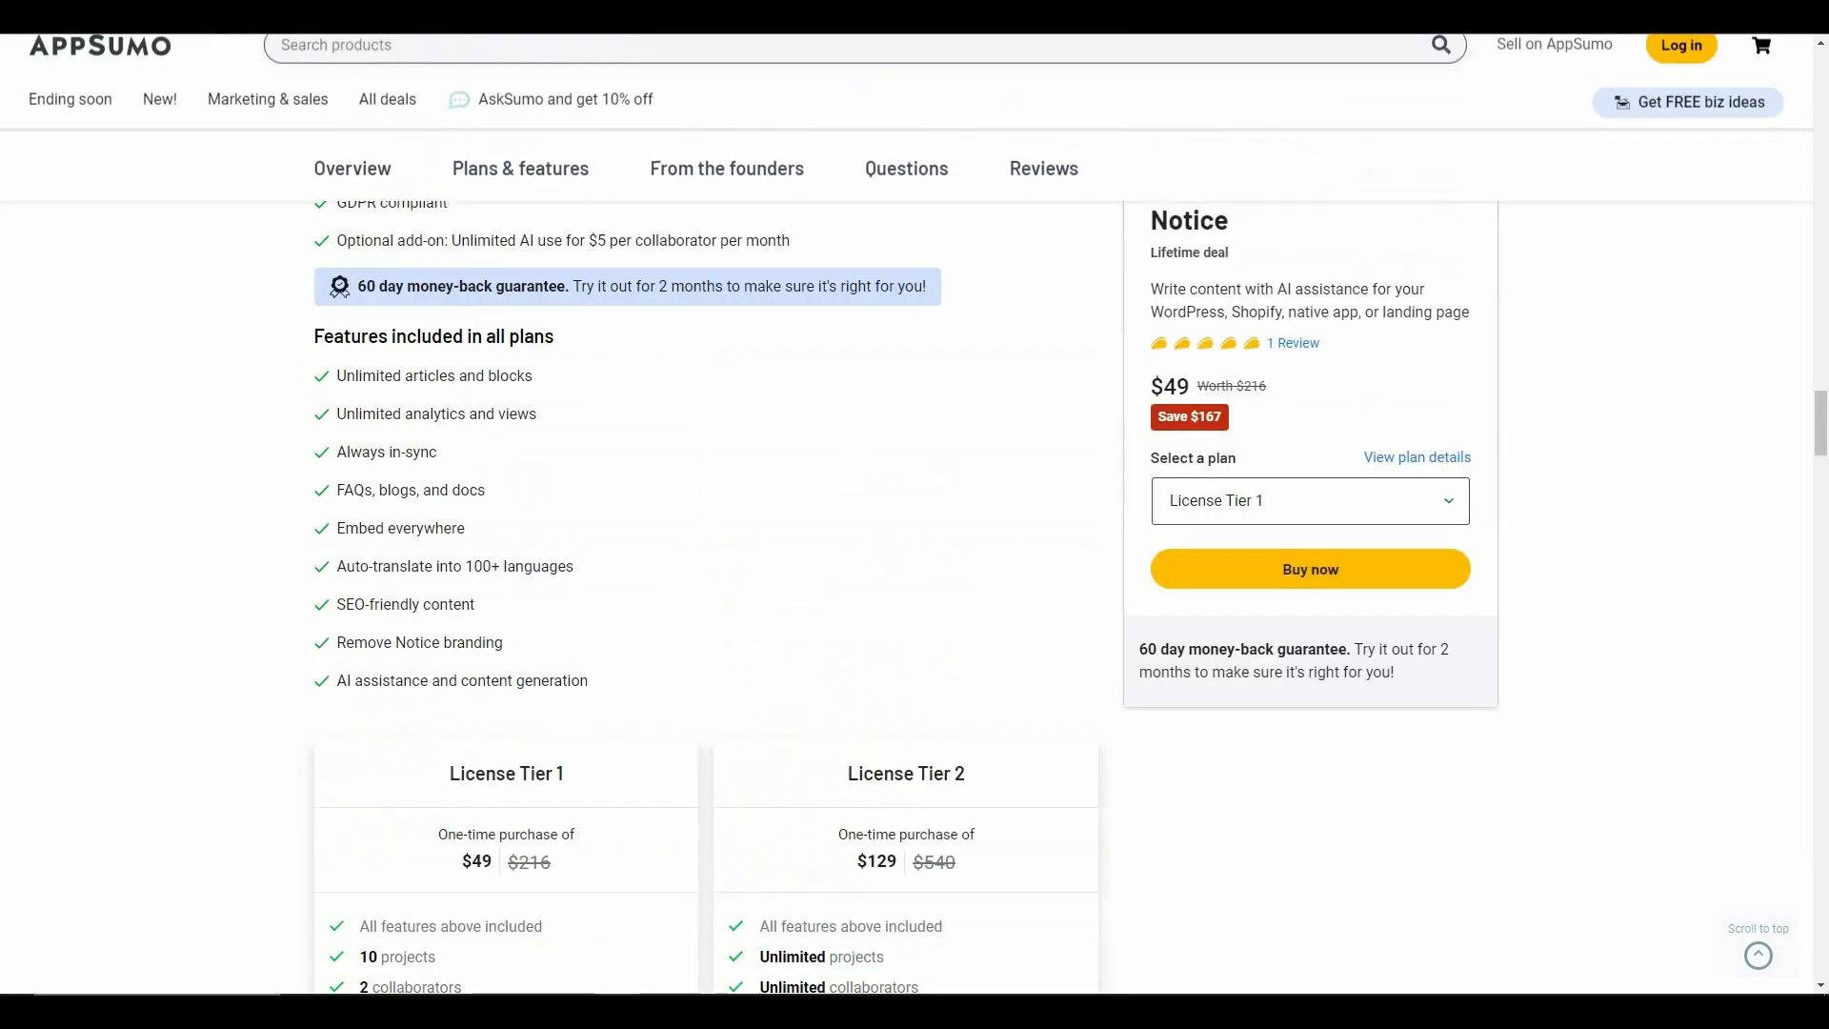
{"action": "scroll", "coordinate": [1035, 684], "scroll_direction": "up", "scroll_amount": 15}
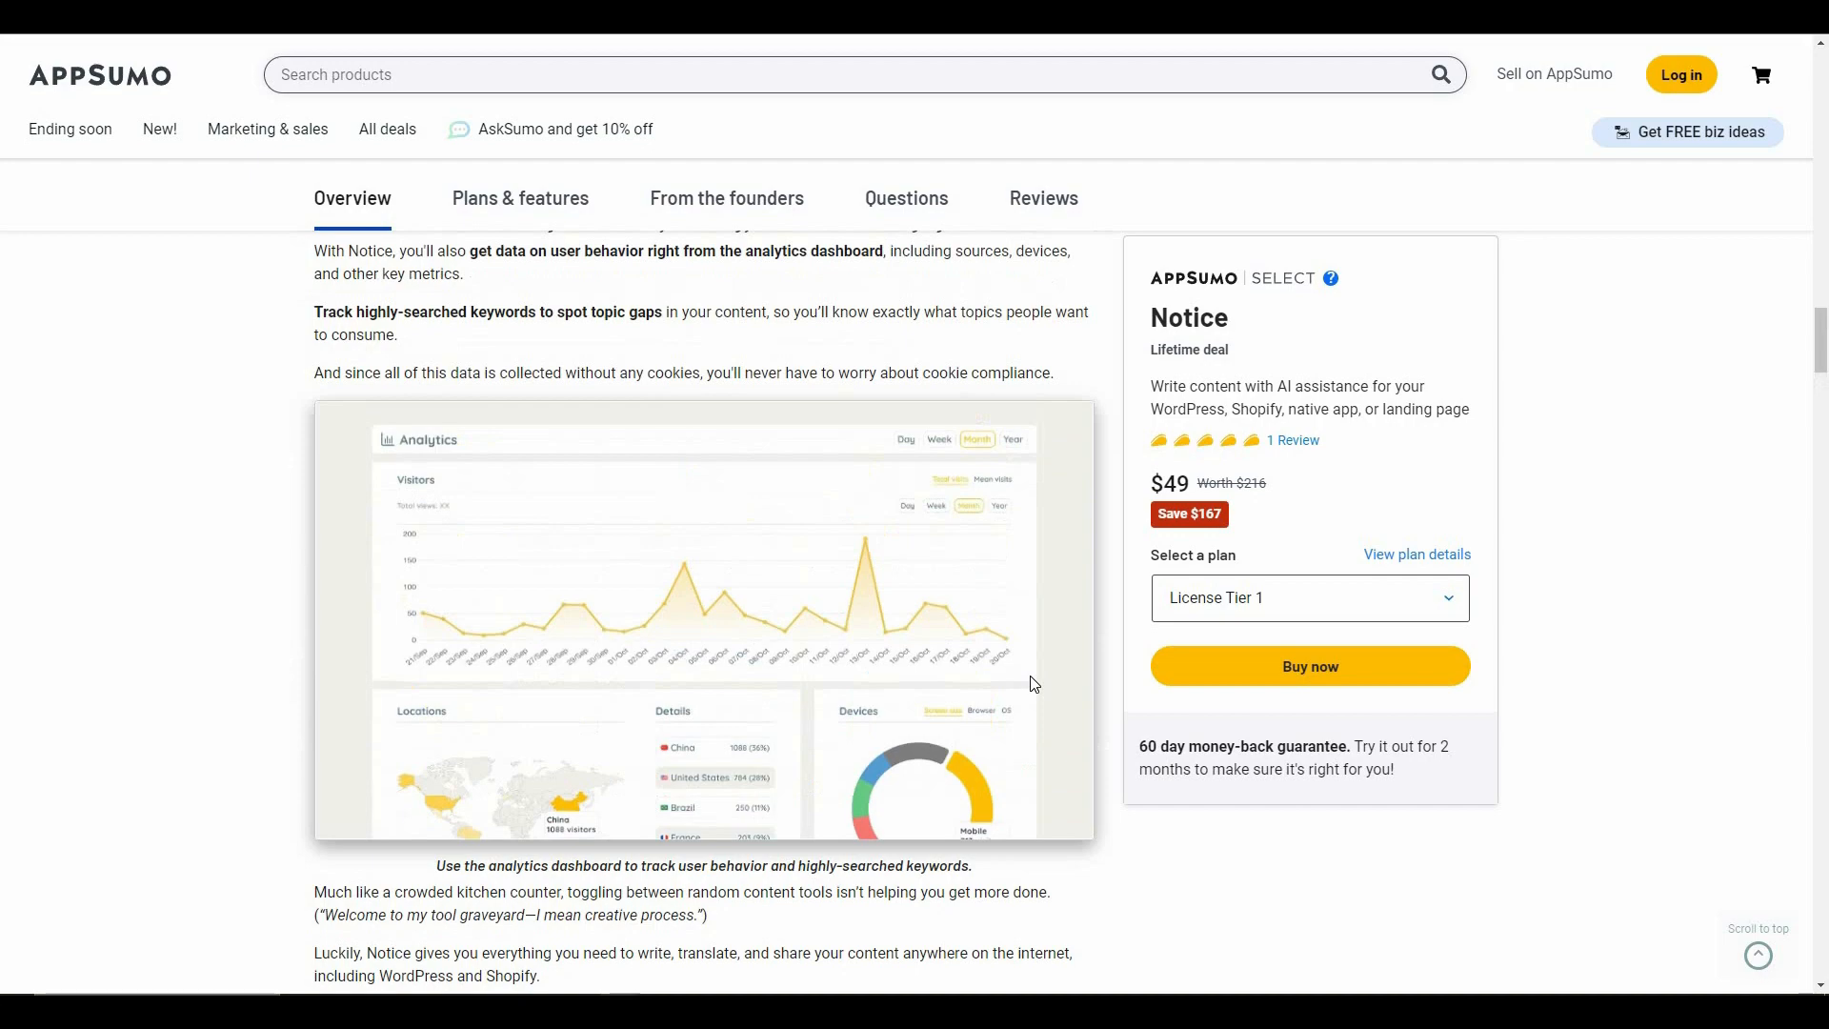
{"action": "scroll", "coordinate": [1032, 686], "scroll_direction": "up", "scroll_amount": 15}
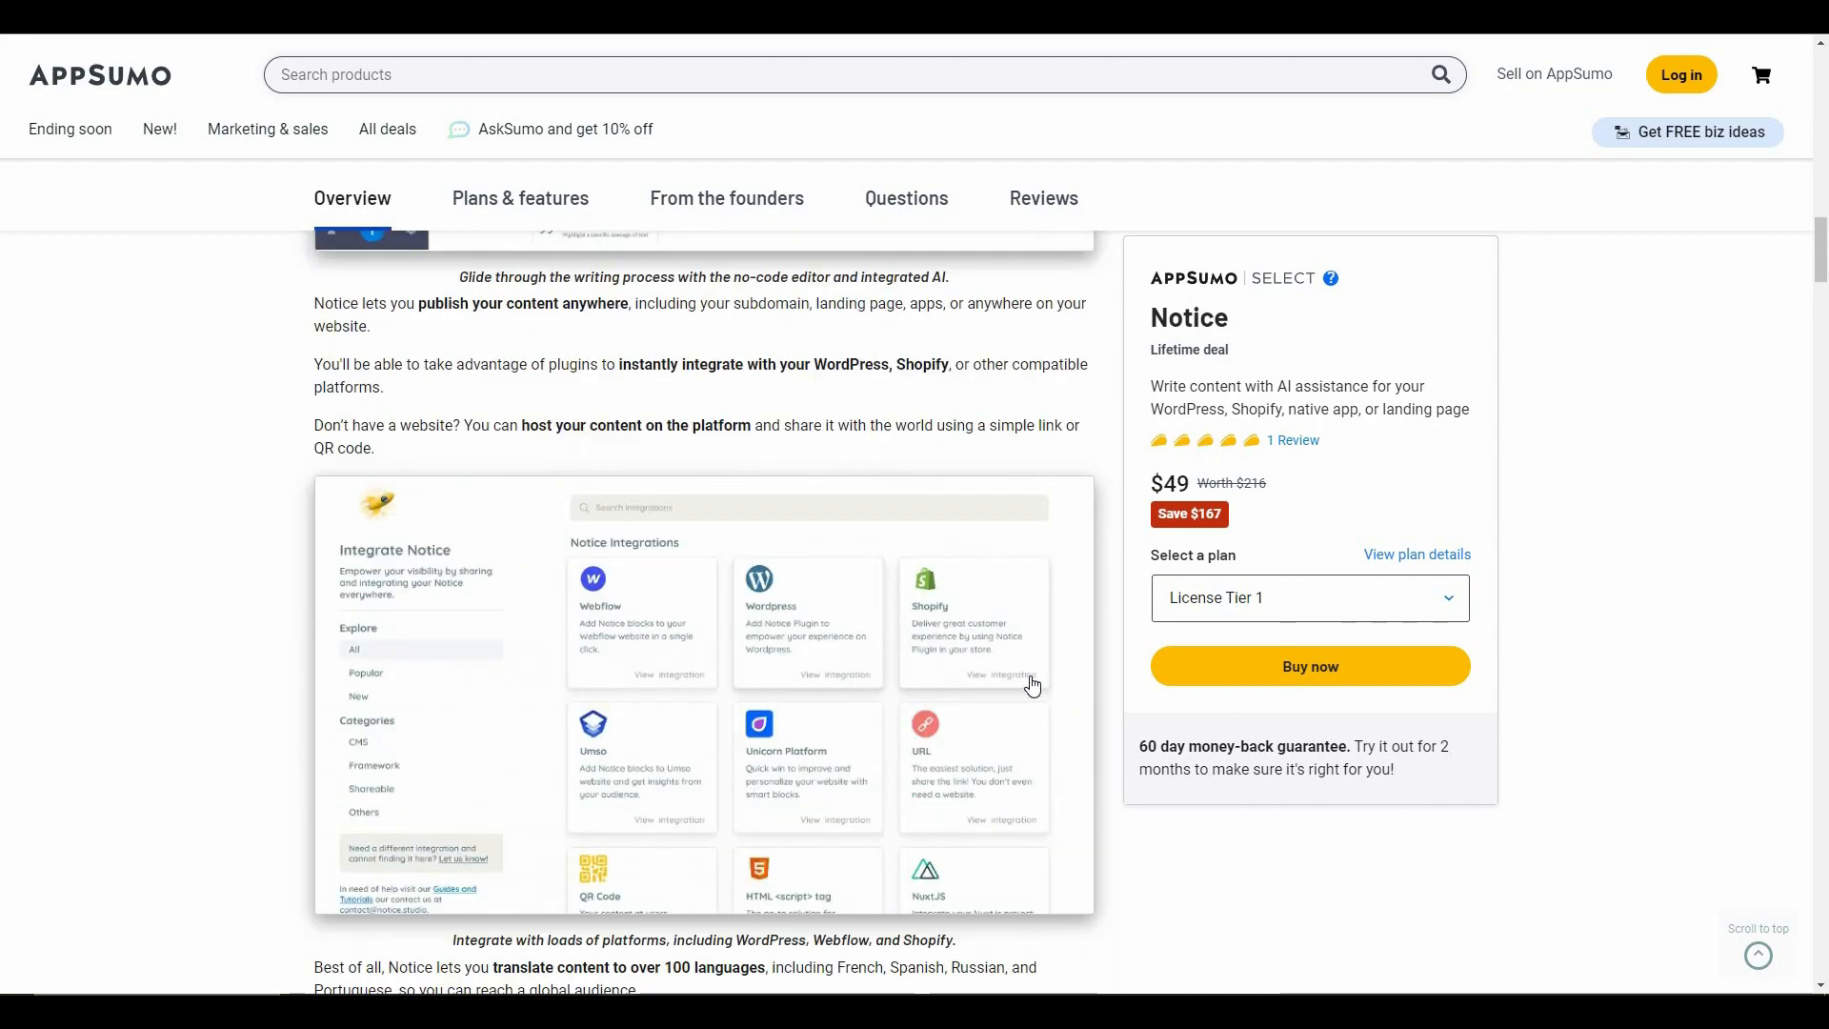
{"action": "scroll", "coordinate": [1033, 684], "scroll_direction": "up", "scroll_amount": 15}
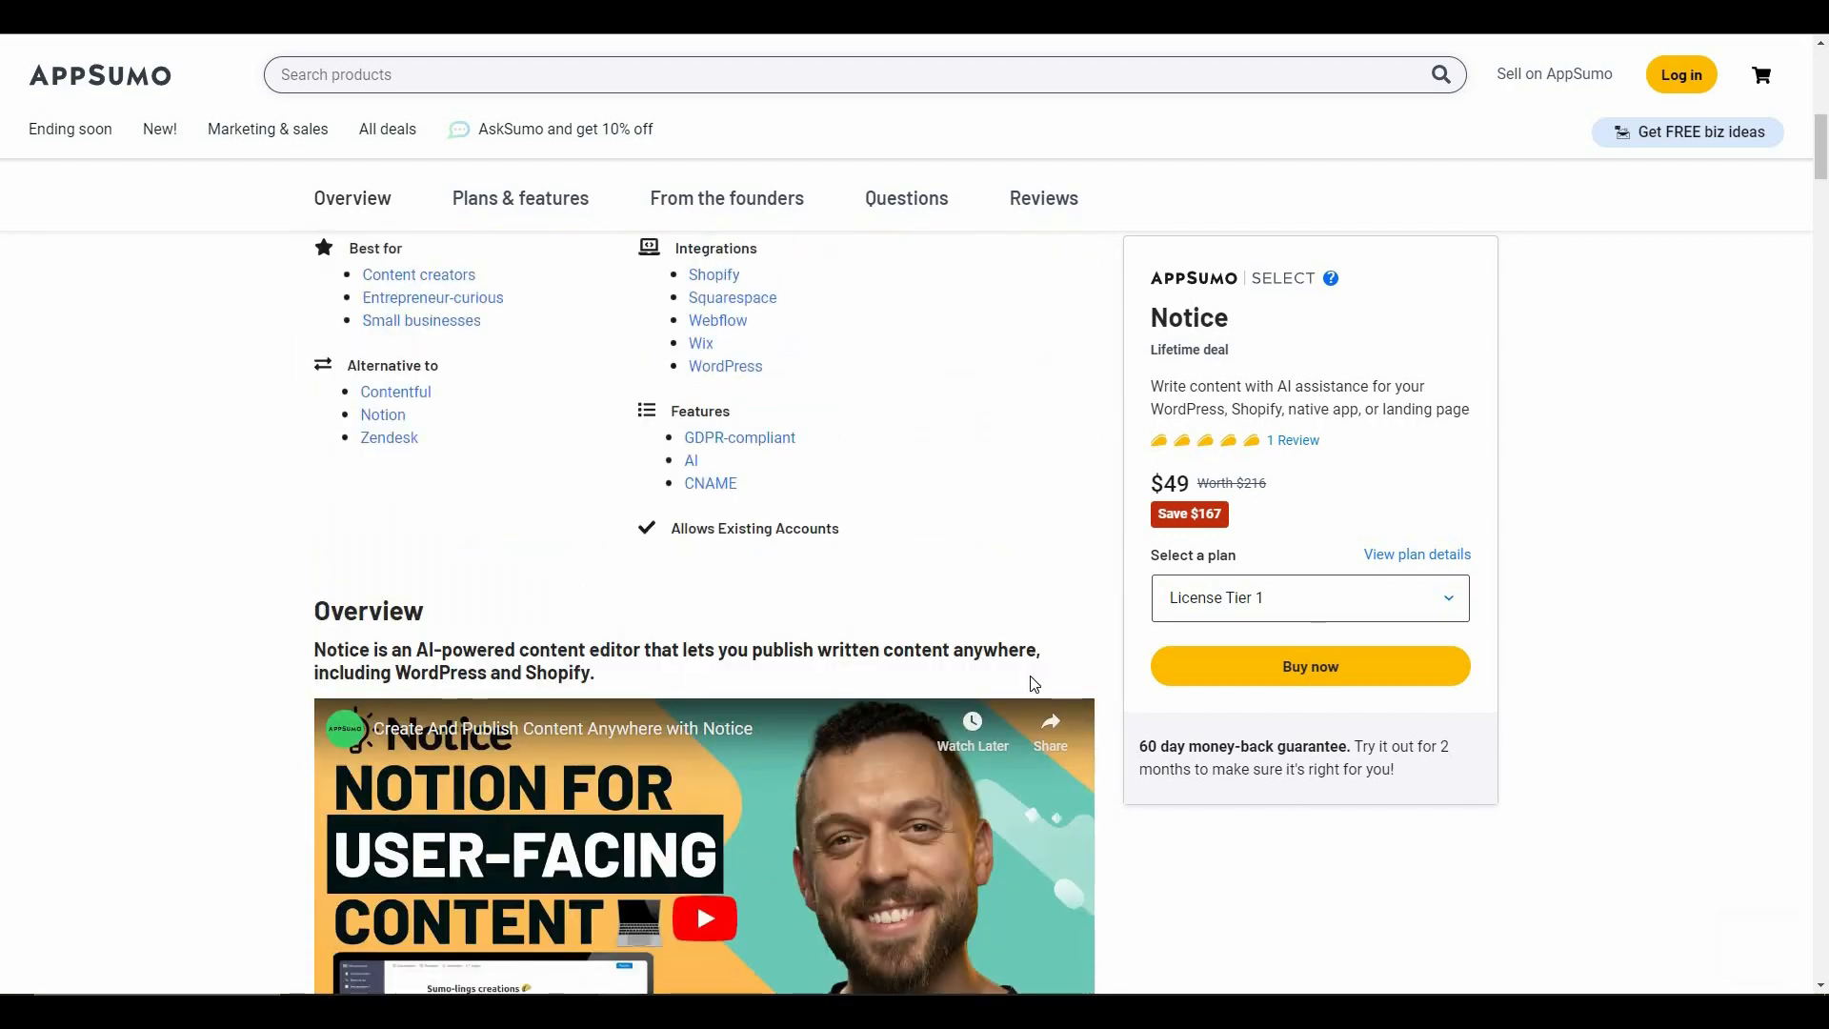